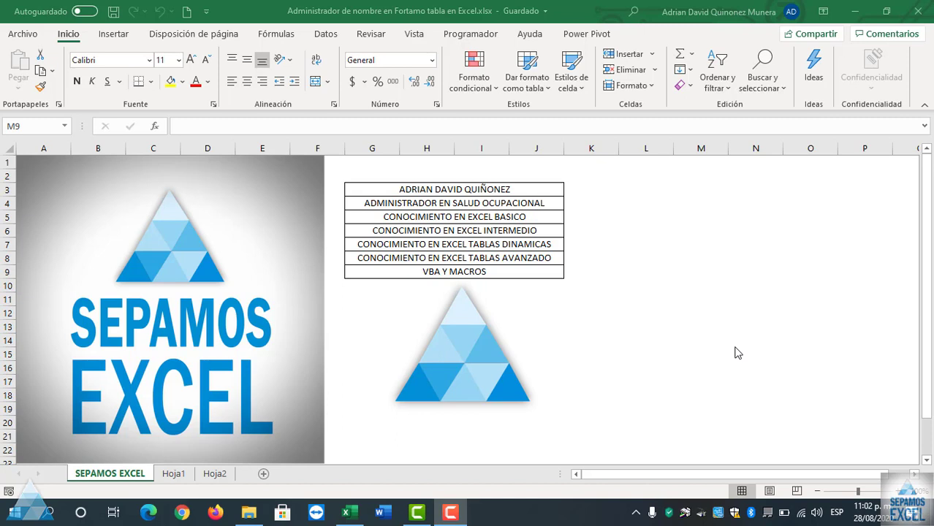
- Leave the cover sheet and switch to the Hoja1 sheet with the article, quantity and price table
click(734, 347)
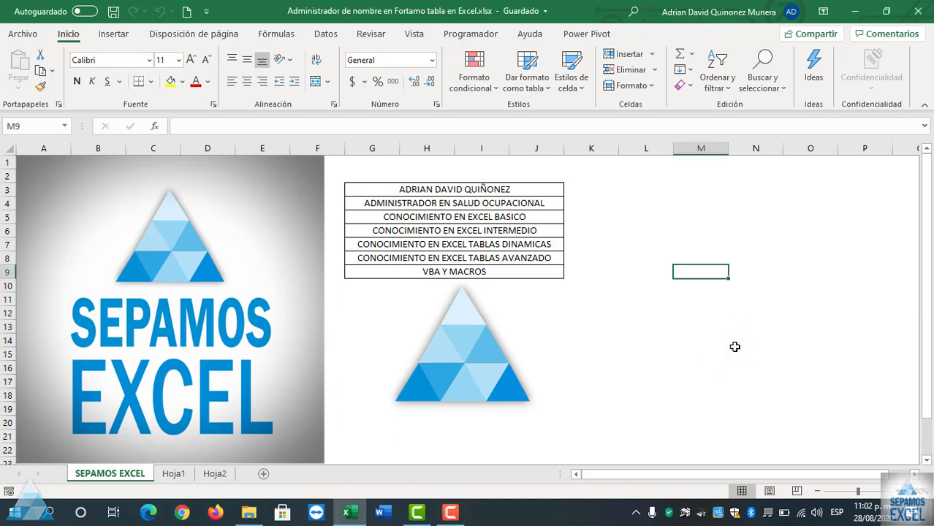
click(667, 298)
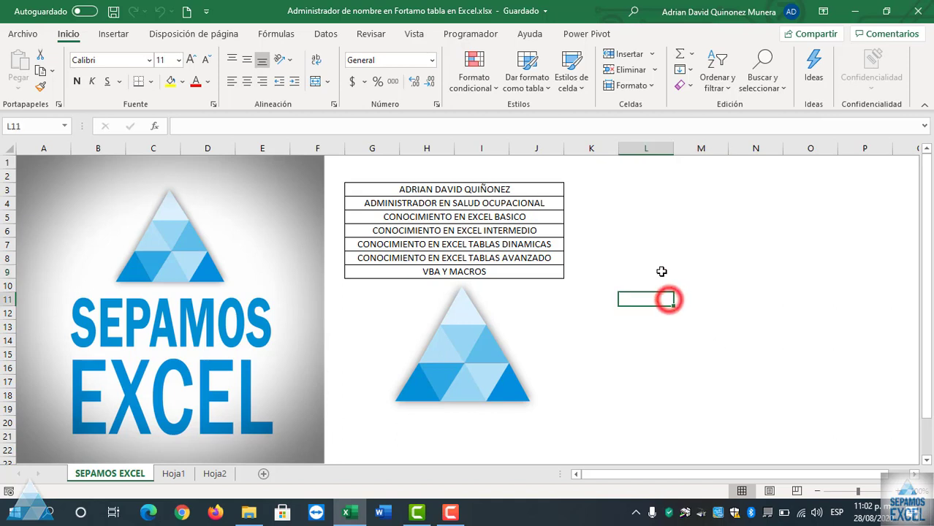
click(661, 270)
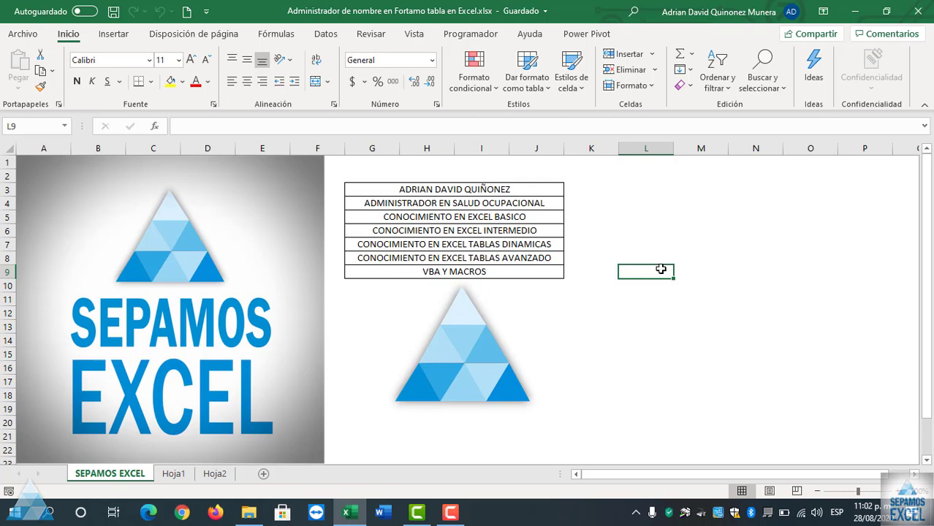
click(174, 474)
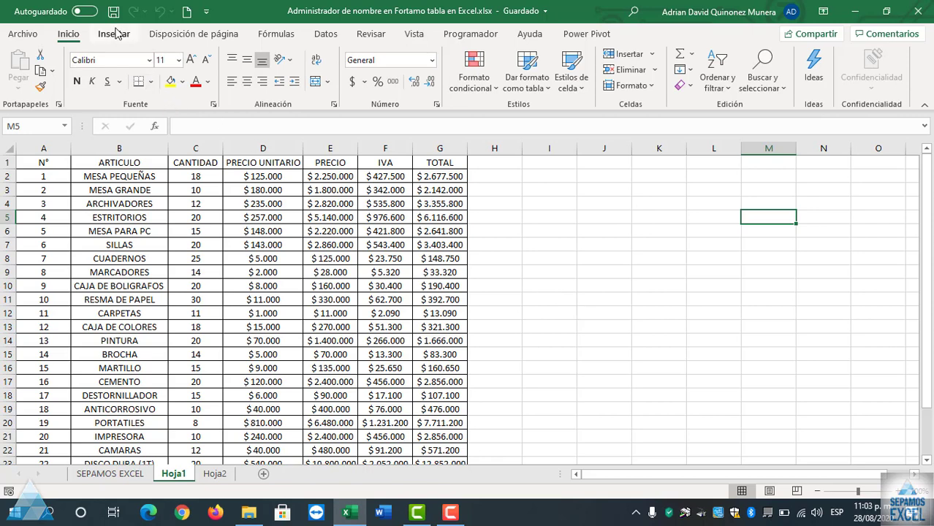
- Show the Fórmulas ribbon and select the article table starting from A1
click(271, 36)
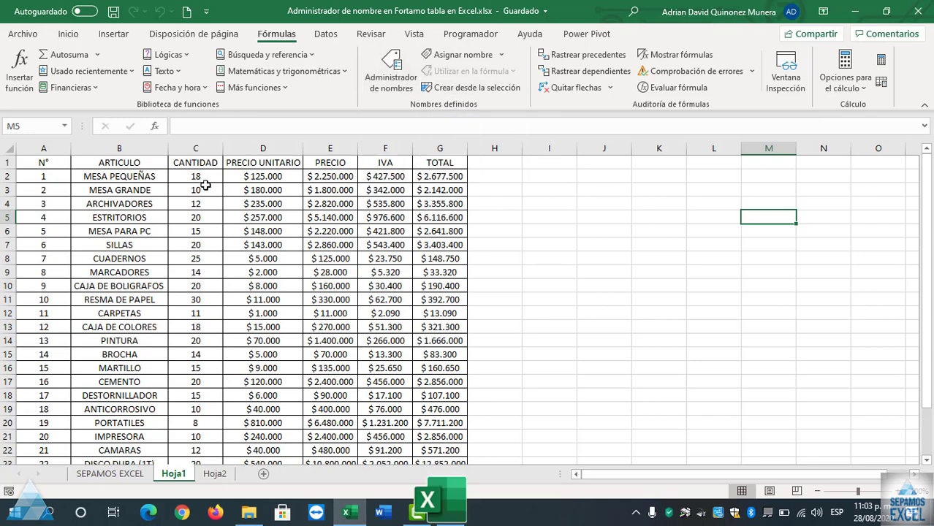
mouse_move(40, 169)
mouse_down()
mouse_move(438, 468)
mouse_move(439, 436)
mouse_up()
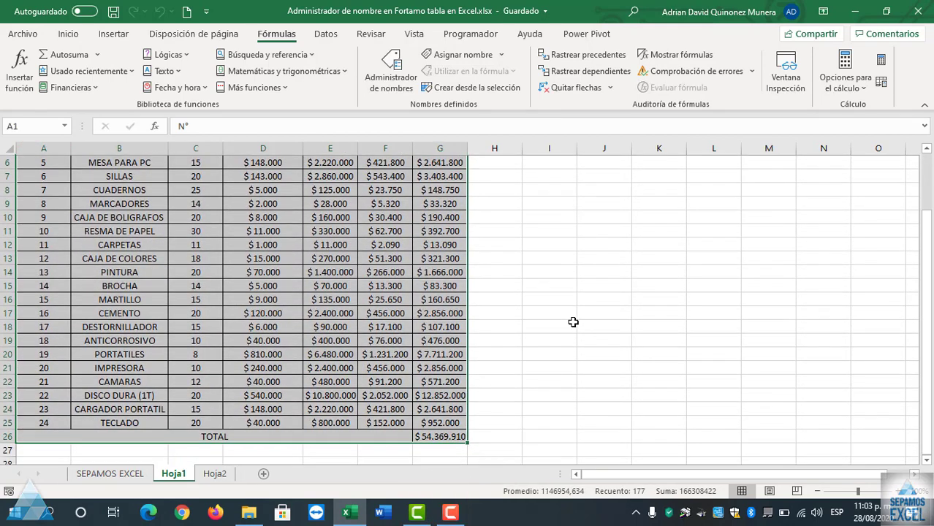
scroll(544, 270, up, 2)
click(522, 217)
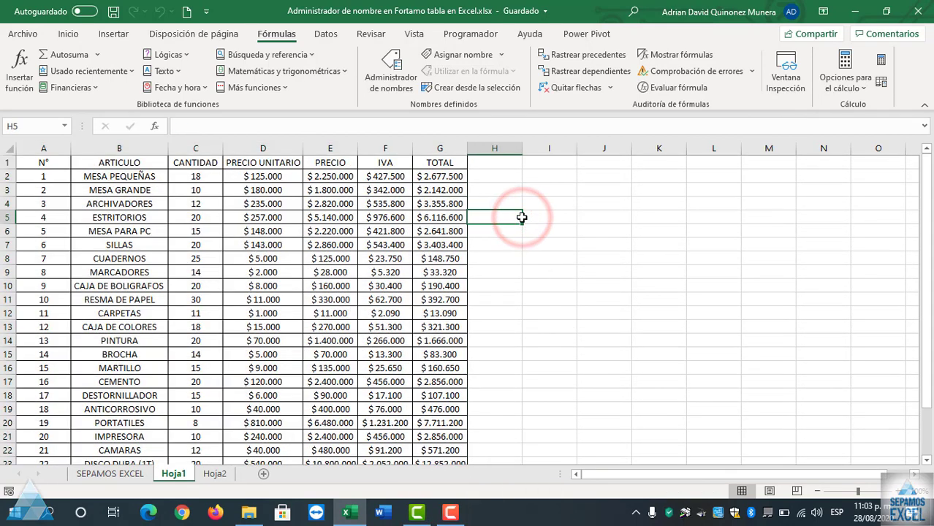
click(500, 177)
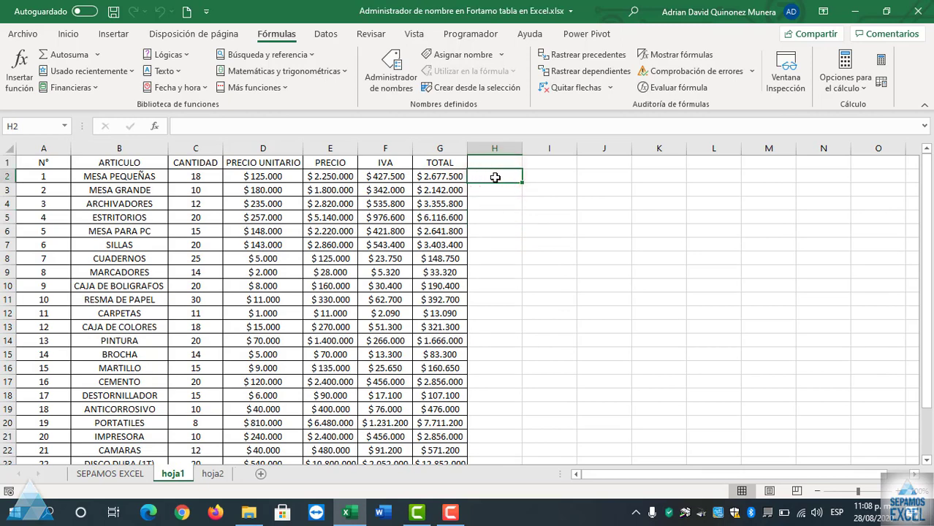
click(493, 203)
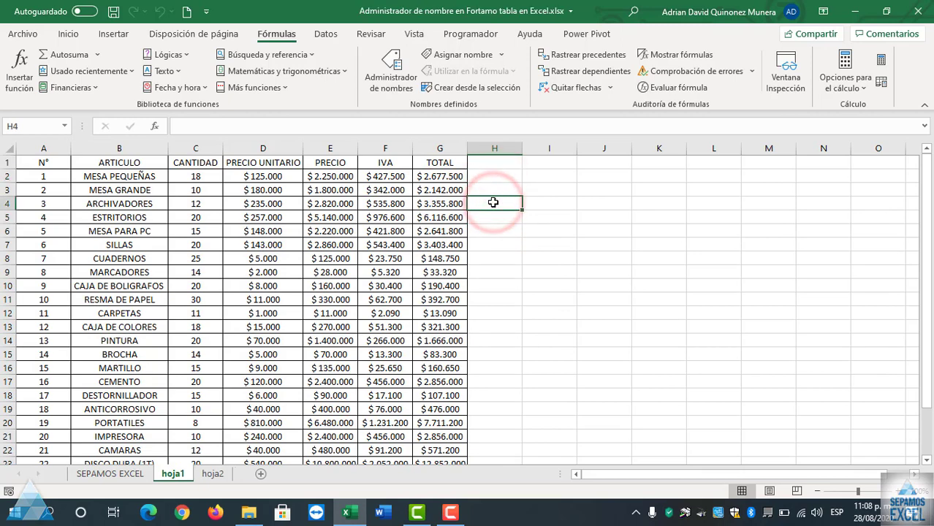
mouse_move(44, 162)
mouse_down()
mouse_move(429, 476)
mouse_move(454, 322)
mouse_up()
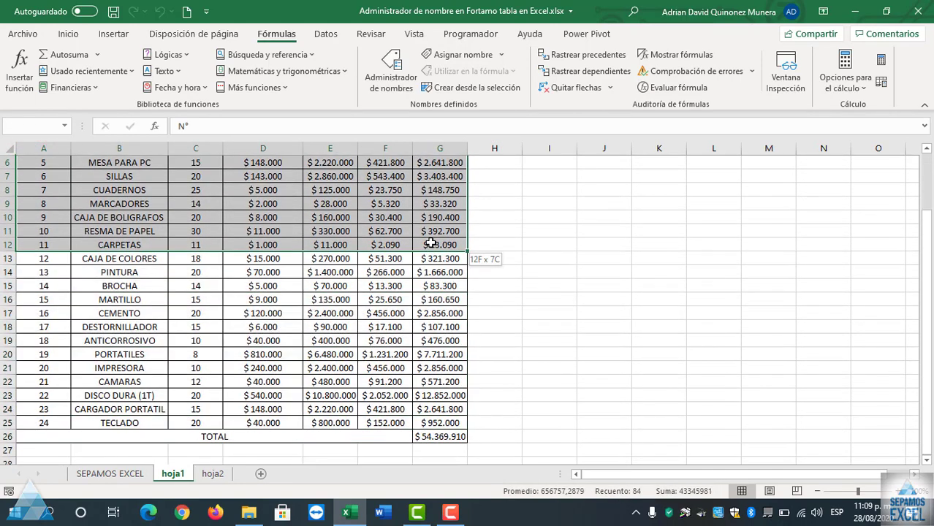
- Look at the hoja2 names table, then return to the hoja1 article table
click(213, 473)
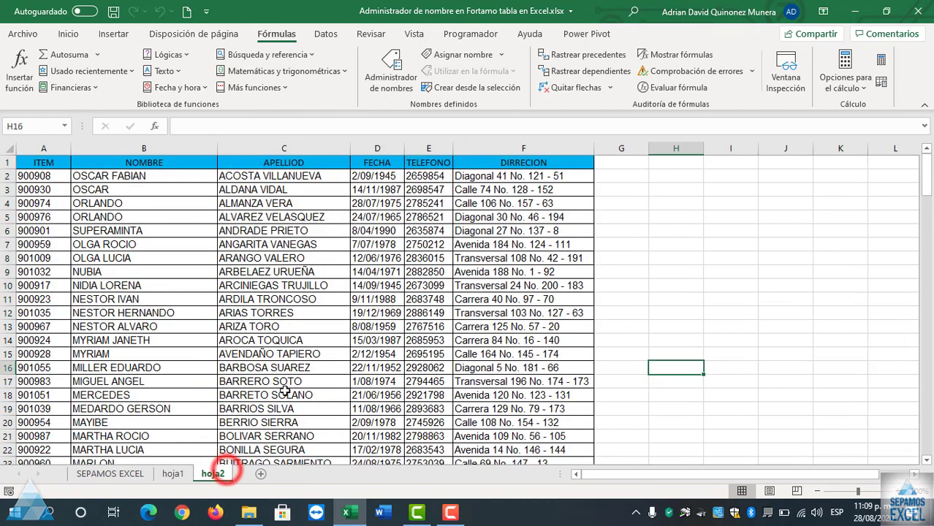
click(248, 341)
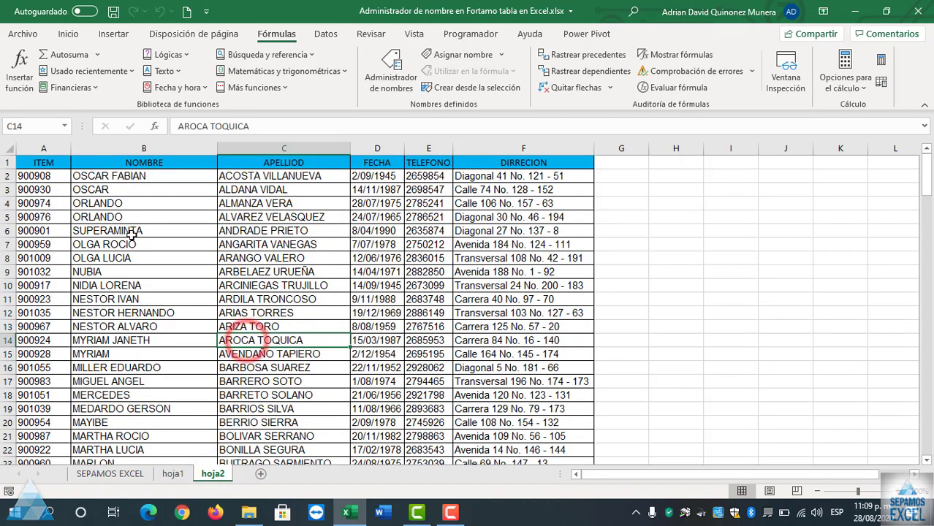
click(173, 474)
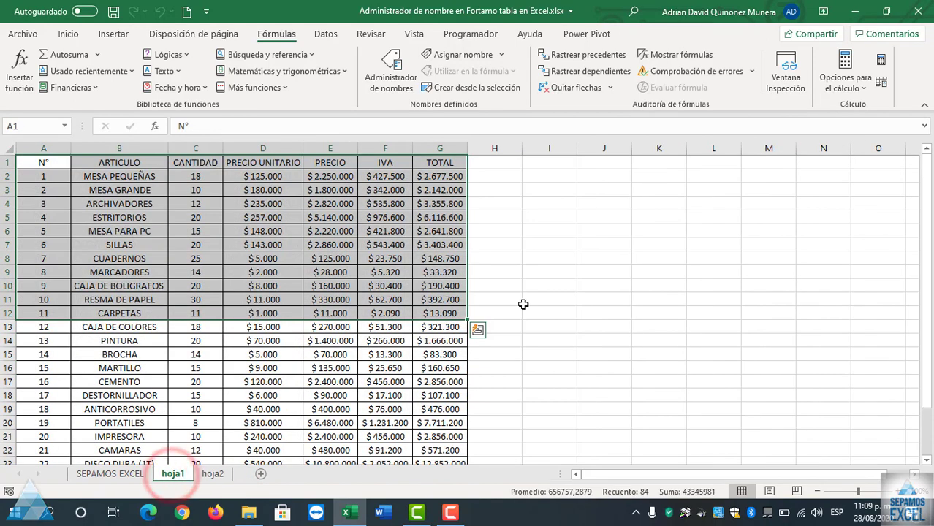
click(528, 246)
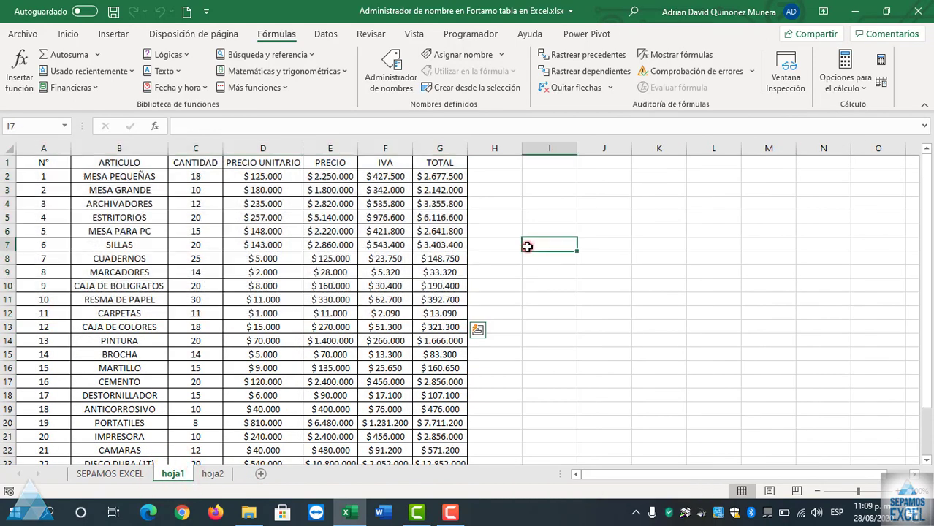
click(213, 473)
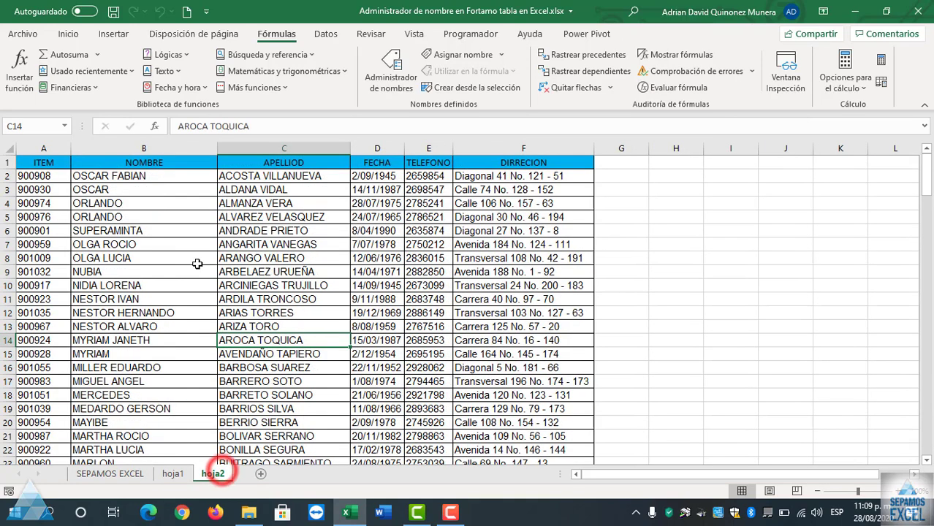
click(175, 474)
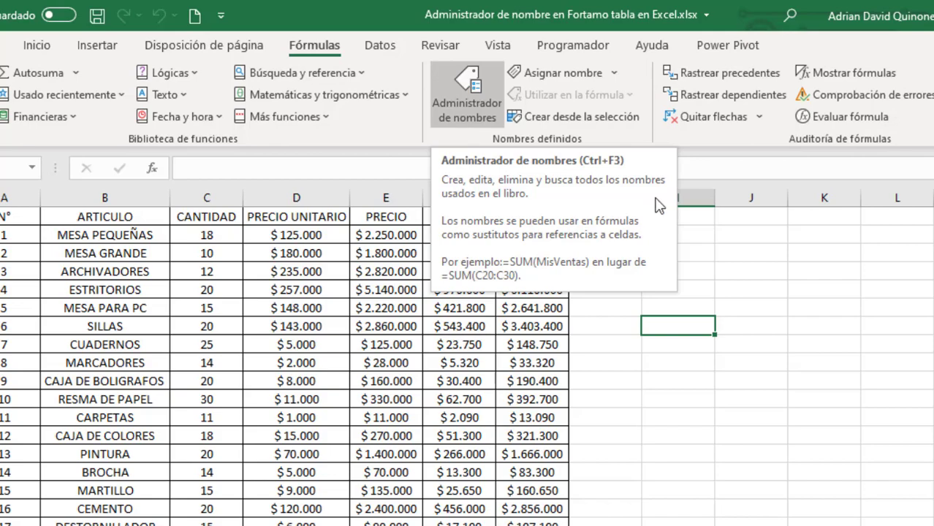
- Copy the PRECIO header and first six values into J1, then undo that paste
click(766, 276)
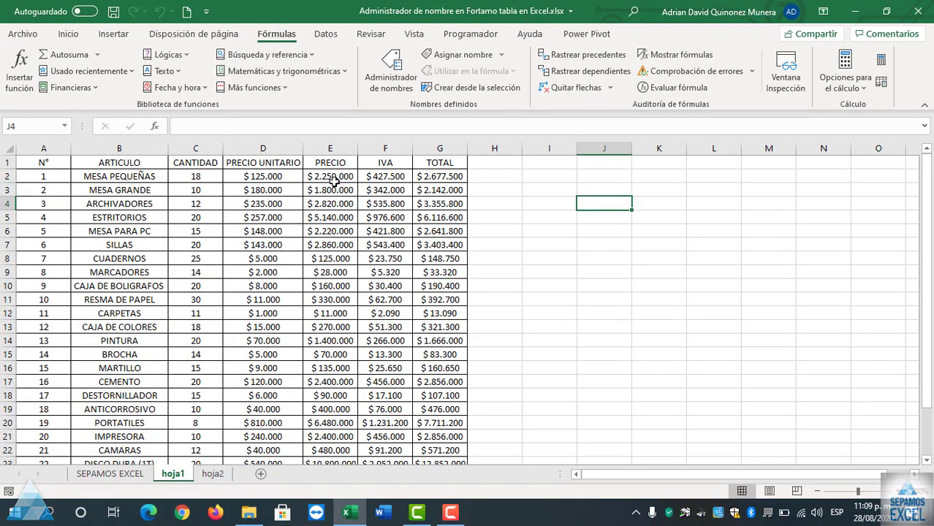
drag(327, 162, 330, 245)
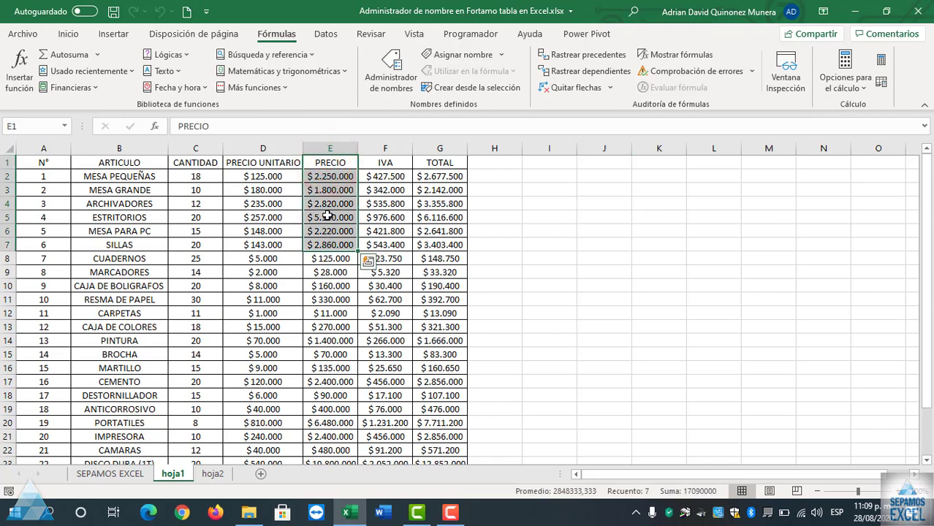
right_click(327, 217)
click(373, 123)
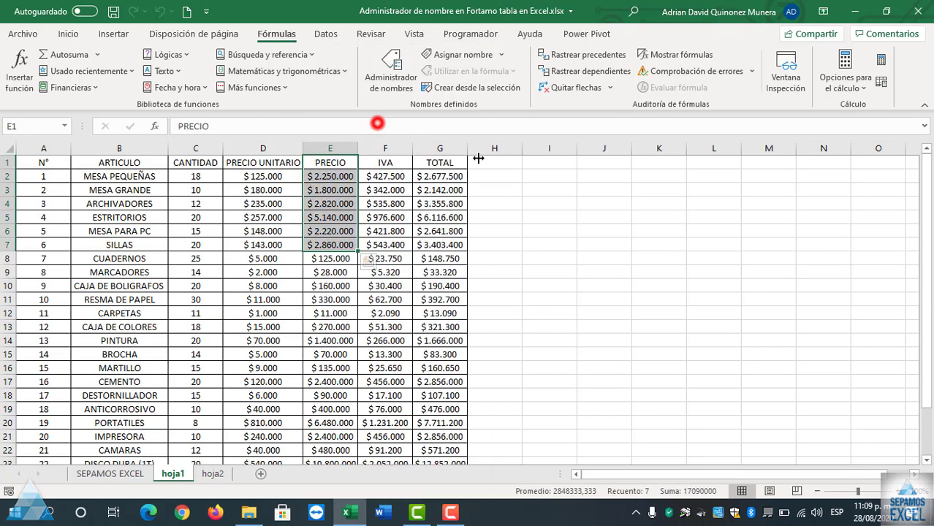
click(604, 162)
key(ctrl+v)
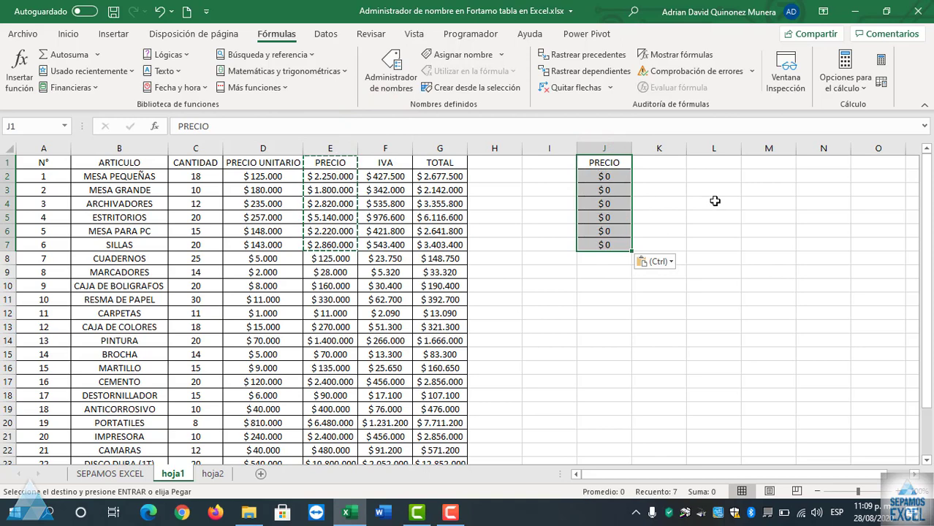
click(715, 201)
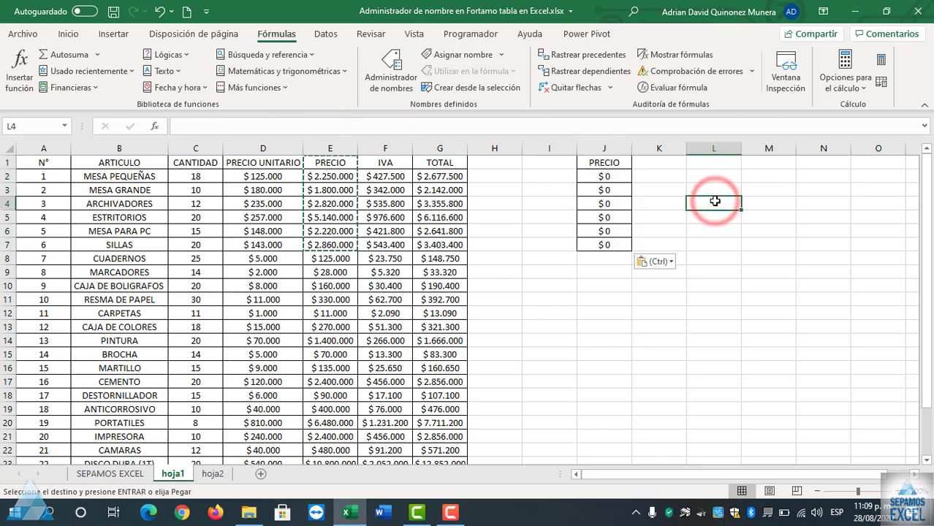
key(ctrl+z)
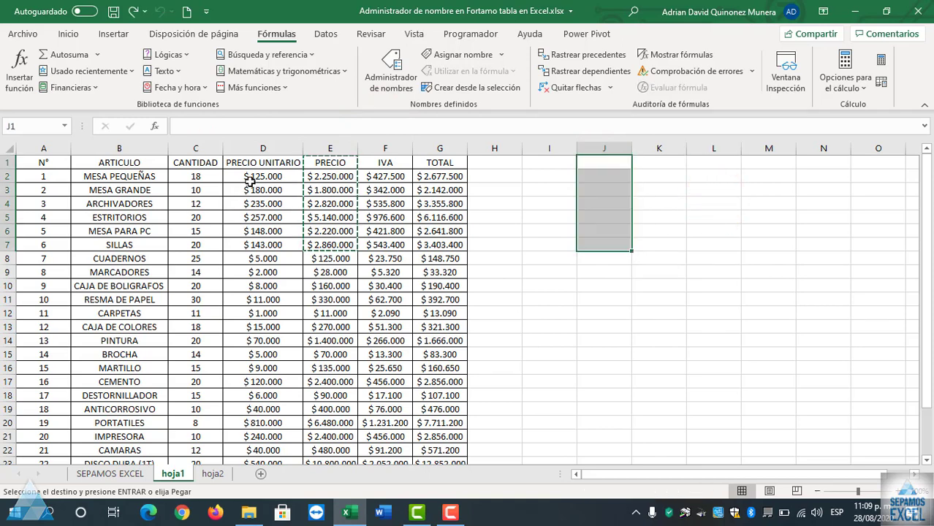
- Copy the PRECIO UNITARIO header and its first six prices (D1:D7) into J1
drag(256, 162, 252, 245)
right_click(261, 207)
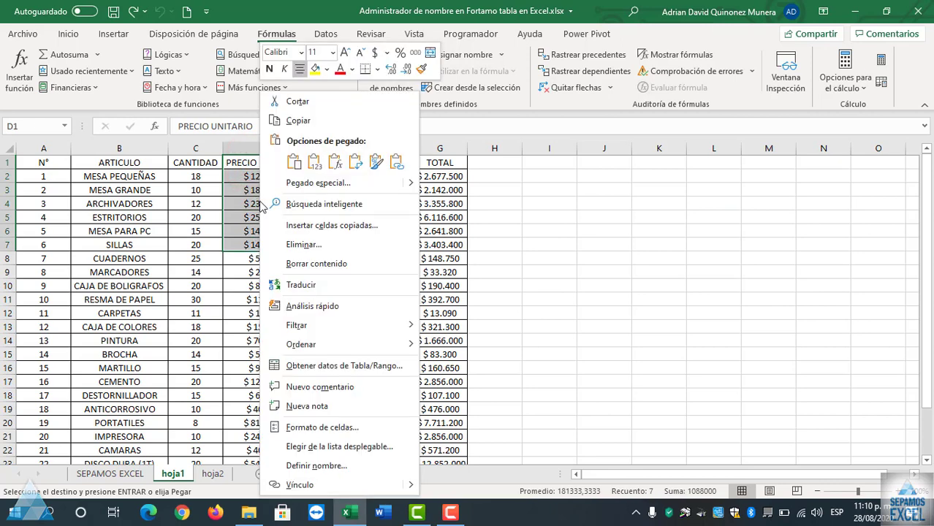
click(296, 120)
click(593, 166)
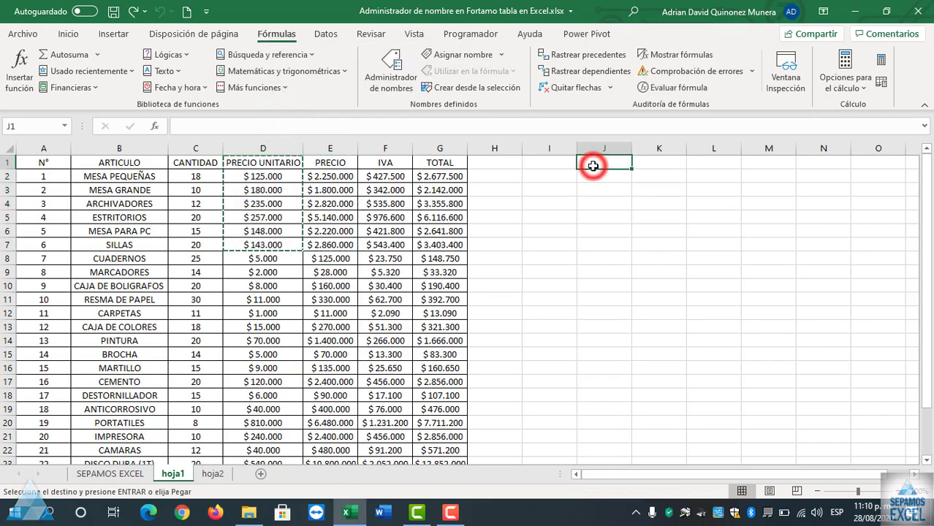
key(ctrl+v)
click(700, 206)
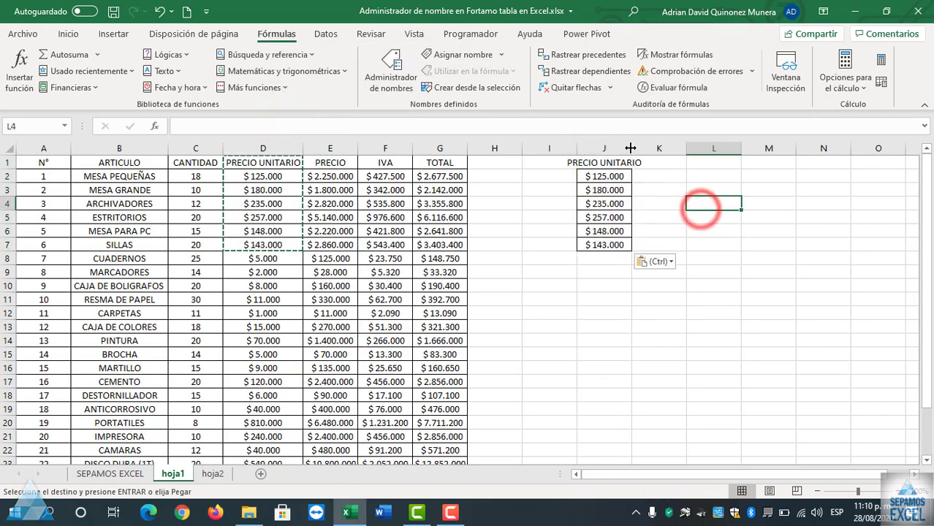
- Autofit column J to the PRECIO UNITARIO header and select J1
double_click(630, 149)
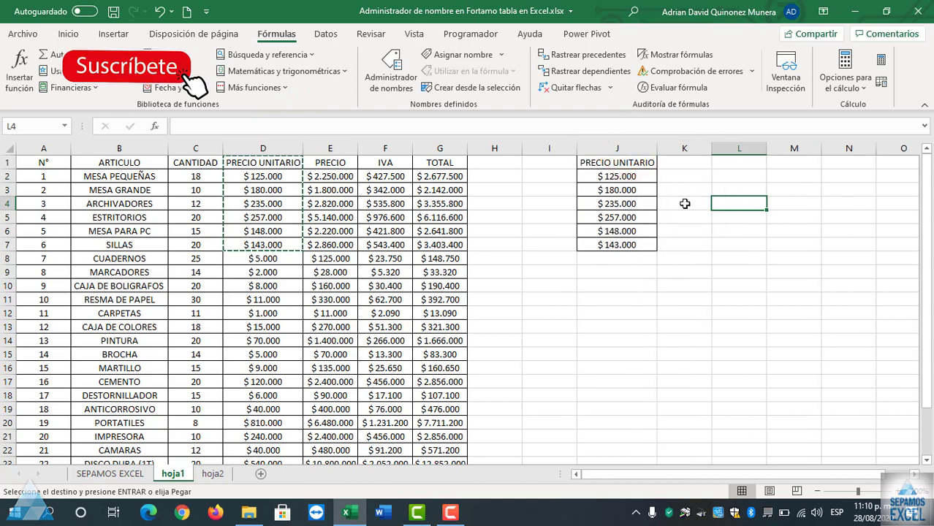
key(ctrl+z)
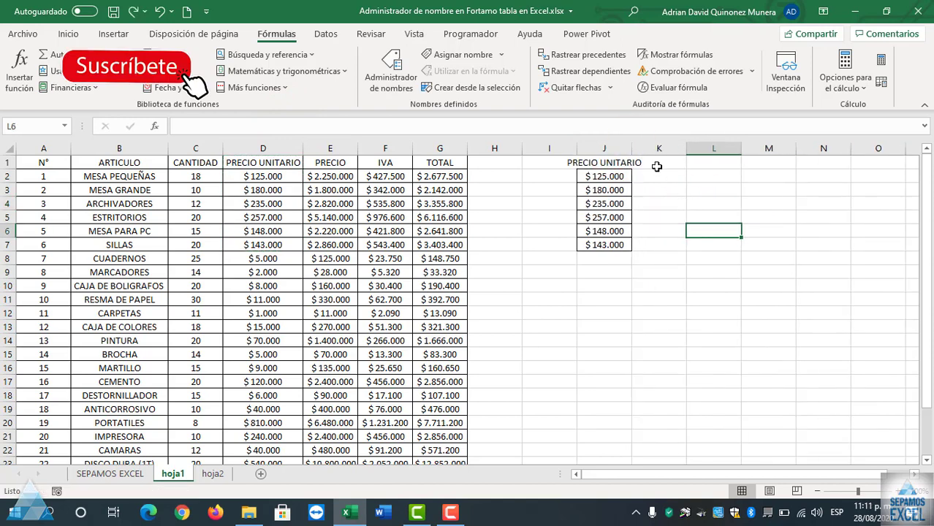
double_click(633, 145)
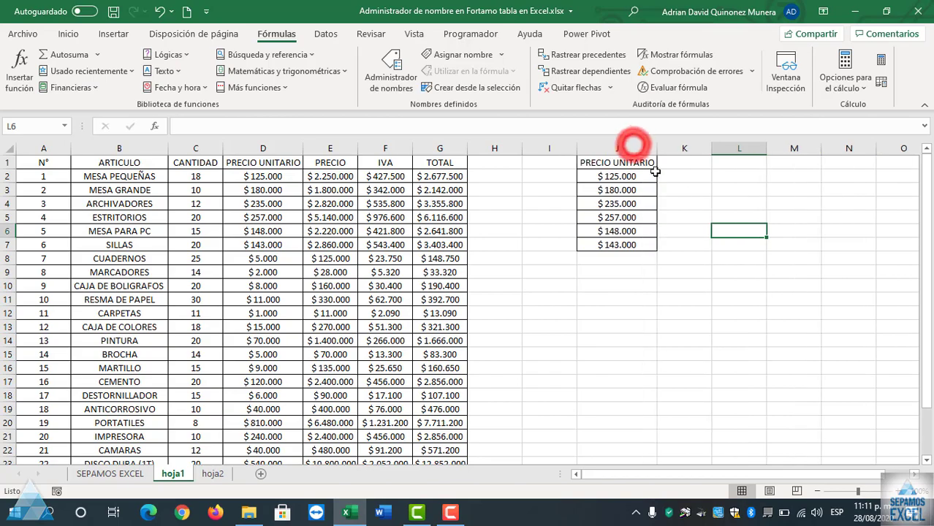
click(699, 196)
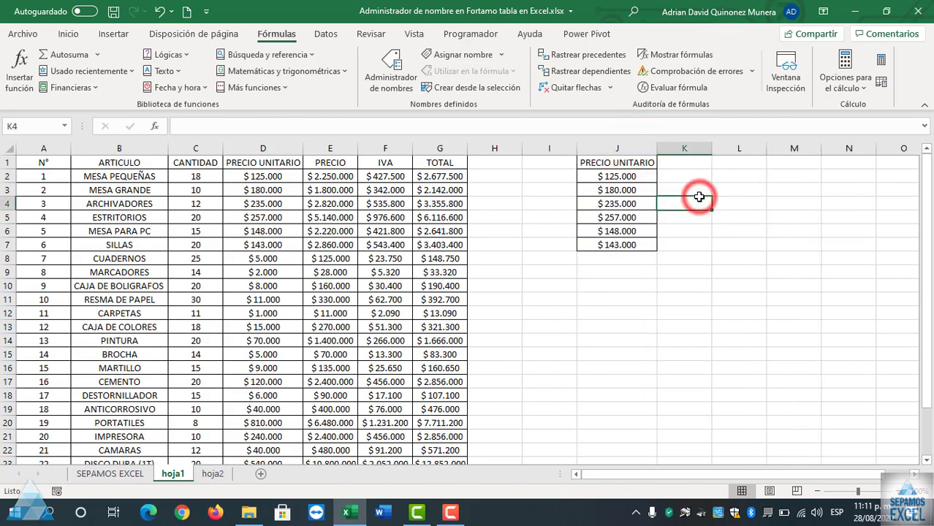
click(623, 163)
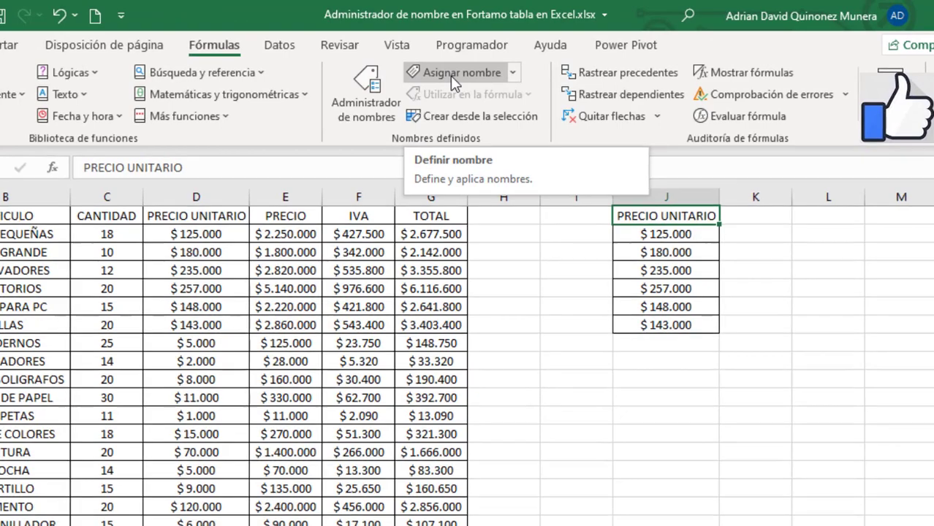
- Use Asignar nombre to define NUMERO referring to =hoja1!$J$1:$J$7
click(451, 76)
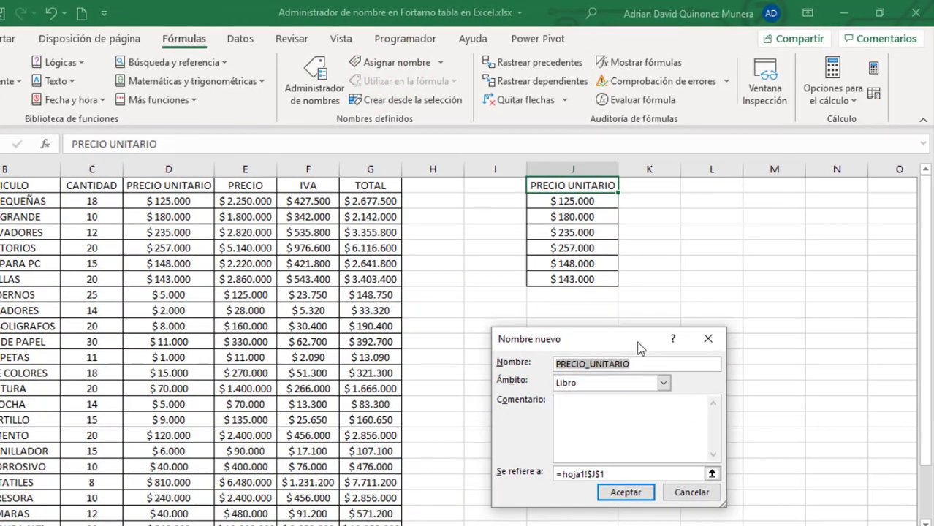
drag(637, 342, 630, 308)
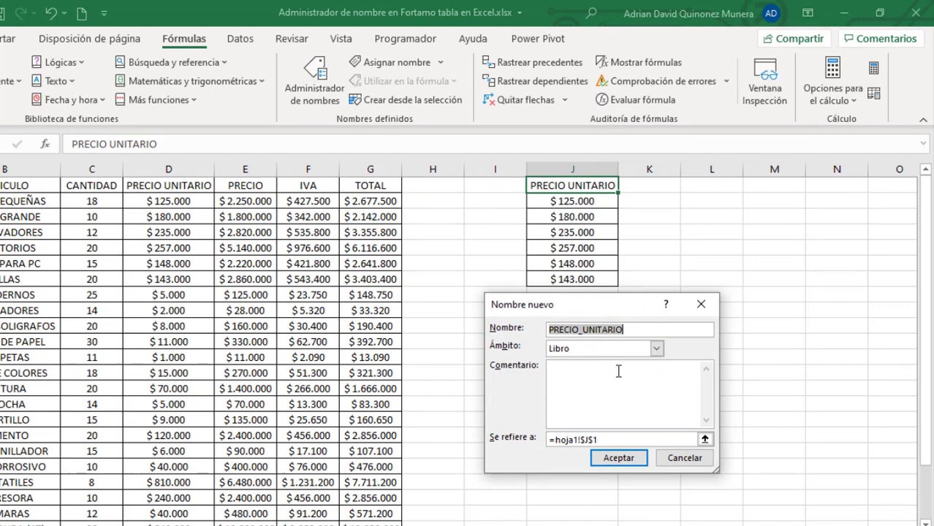
key(BackSpace)
text(NUMERO)
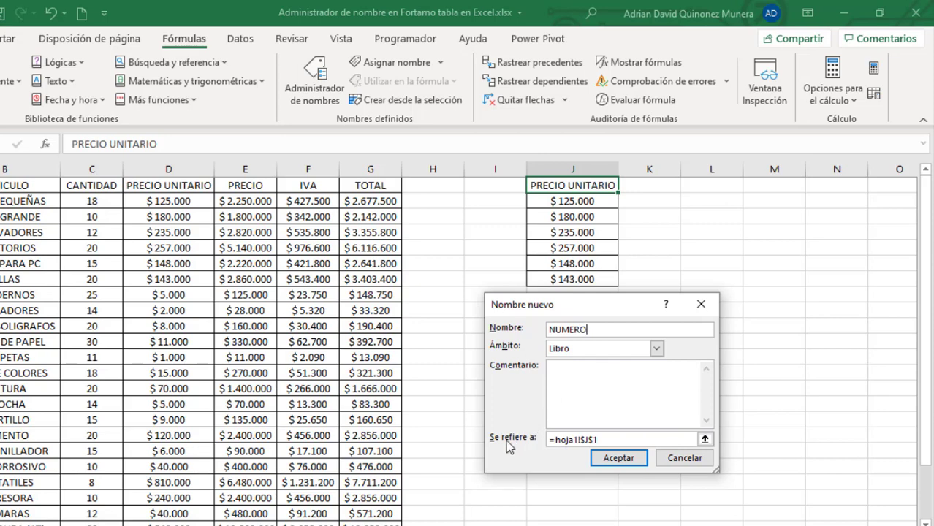
click(703, 440)
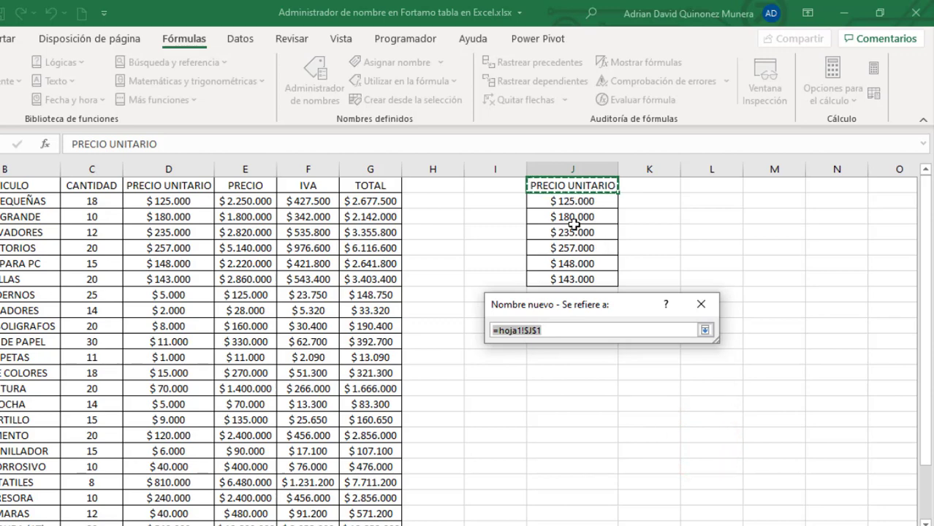
drag(569, 186, 573, 278)
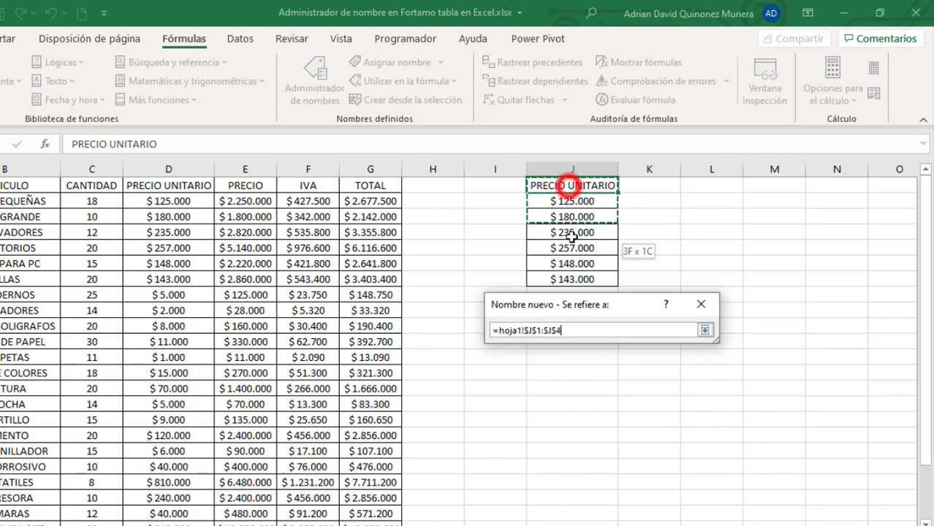
click(704, 329)
click(622, 460)
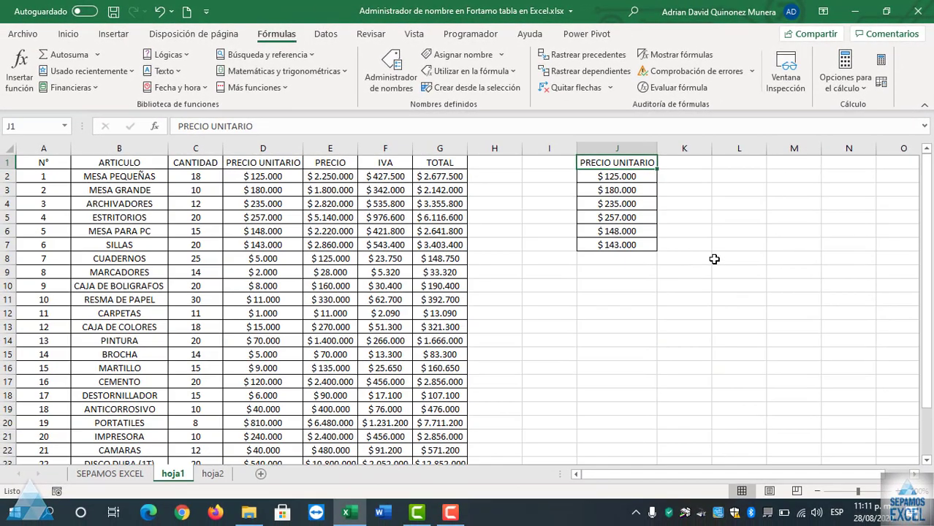
- Enter =SUMA(J2:J7) in K3 to total the copied prices, $1.088.000
click(689, 192)
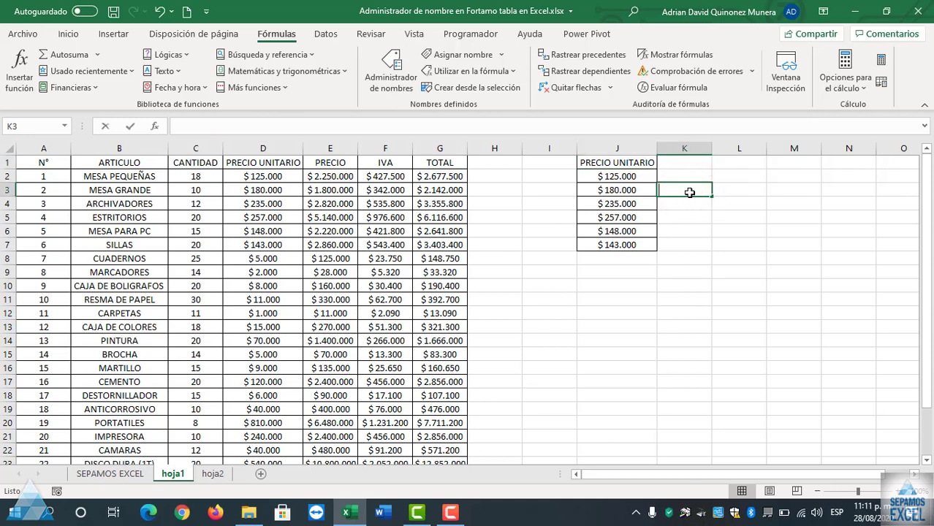
text(=SUMA)
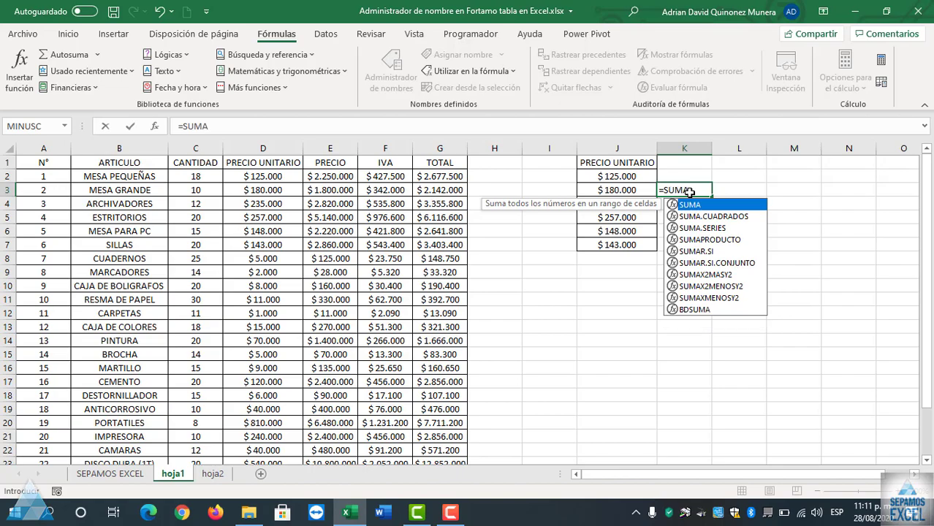
double_click(689, 205)
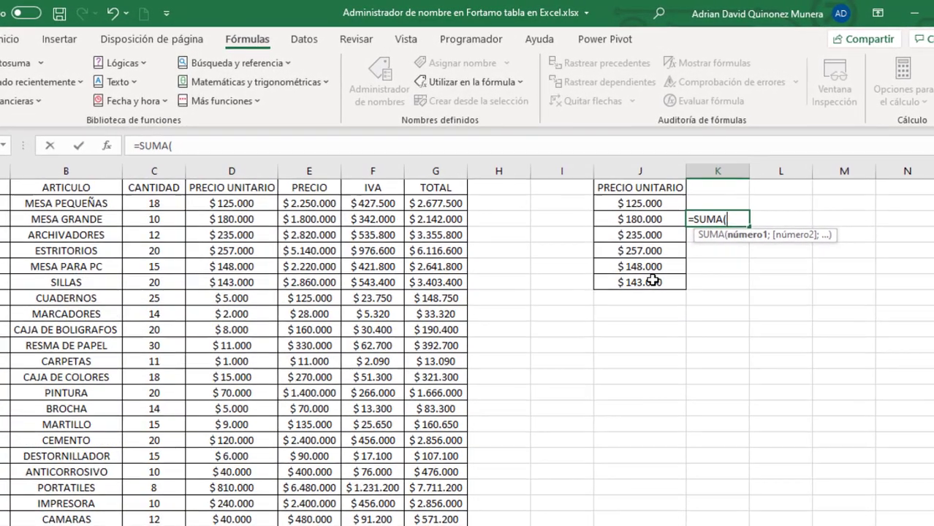
drag(648, 204, 647, 280)
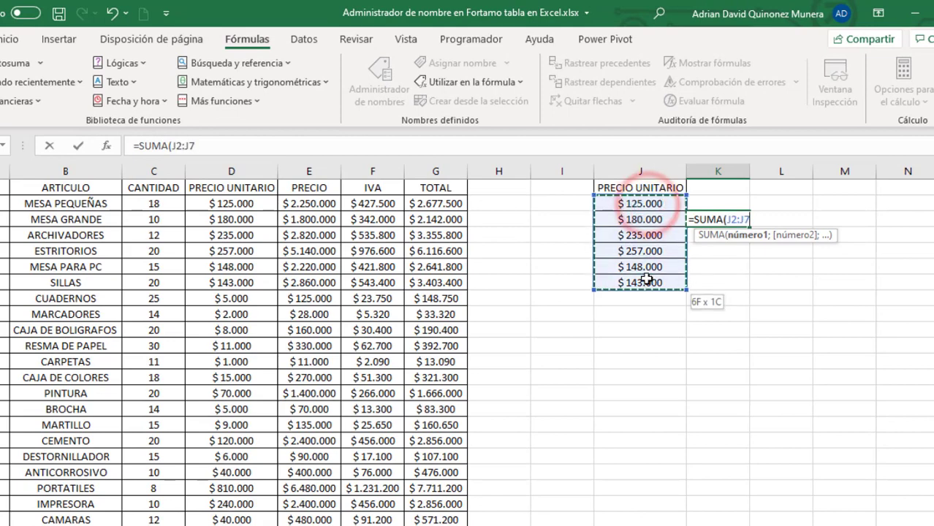
key(Return)
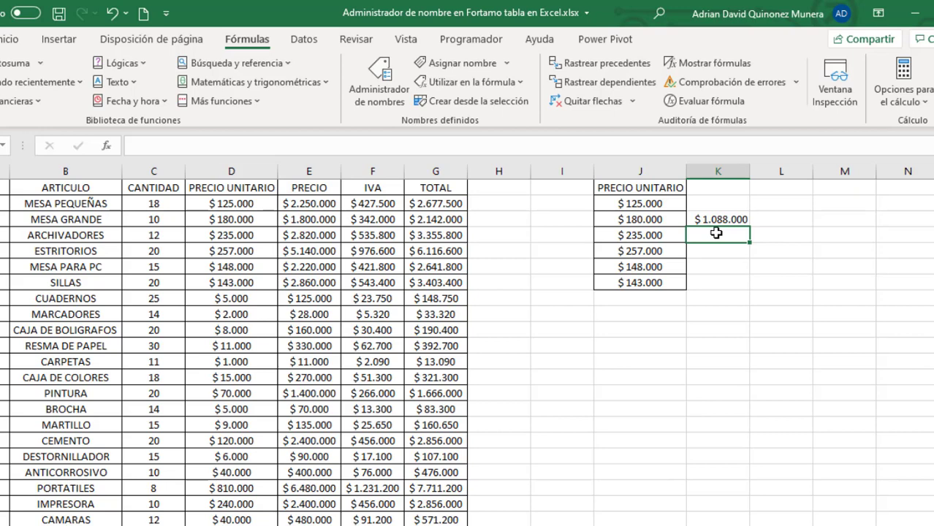
click(730, 278)
- Enter =SUMA(NUMERO) in K4 using the named range, returning 1088000
click(722, 234)
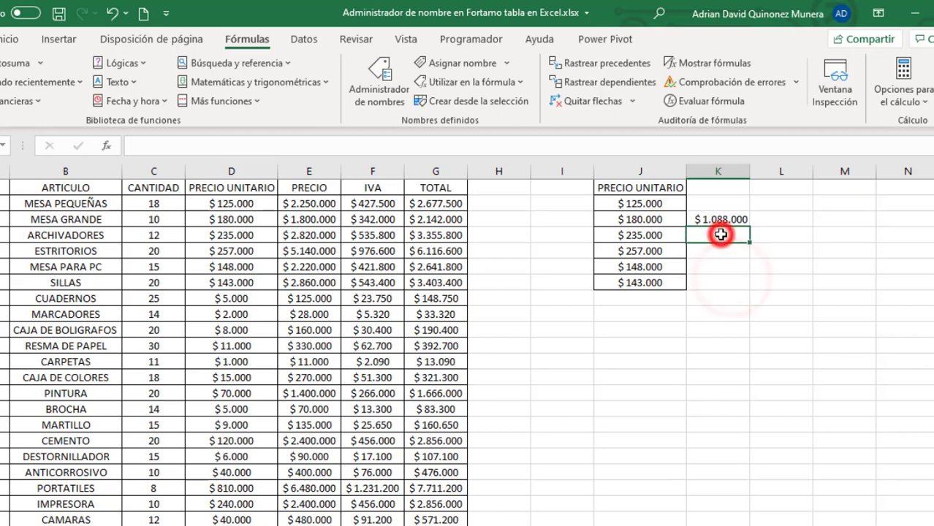
text(0SUM)
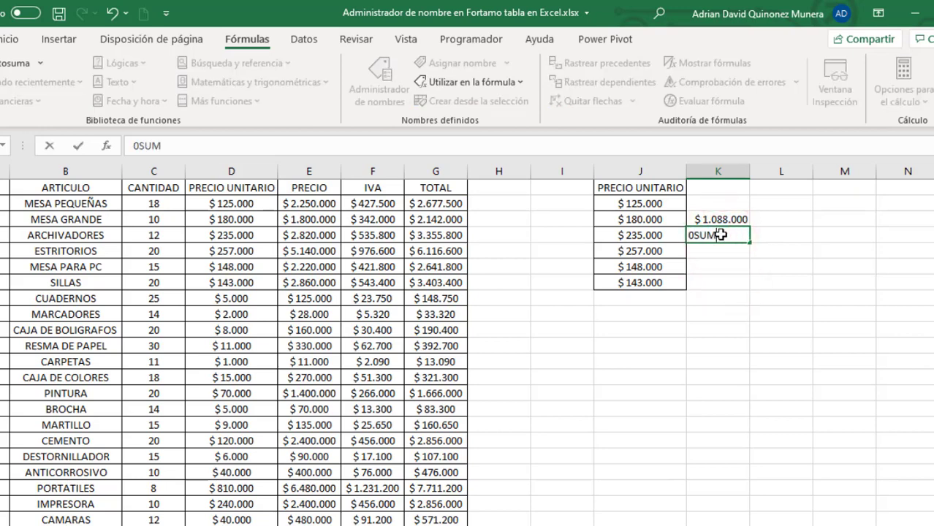
key(BackSpace)
key(BackSpace)
key(BackSpace)
text(0SUM)
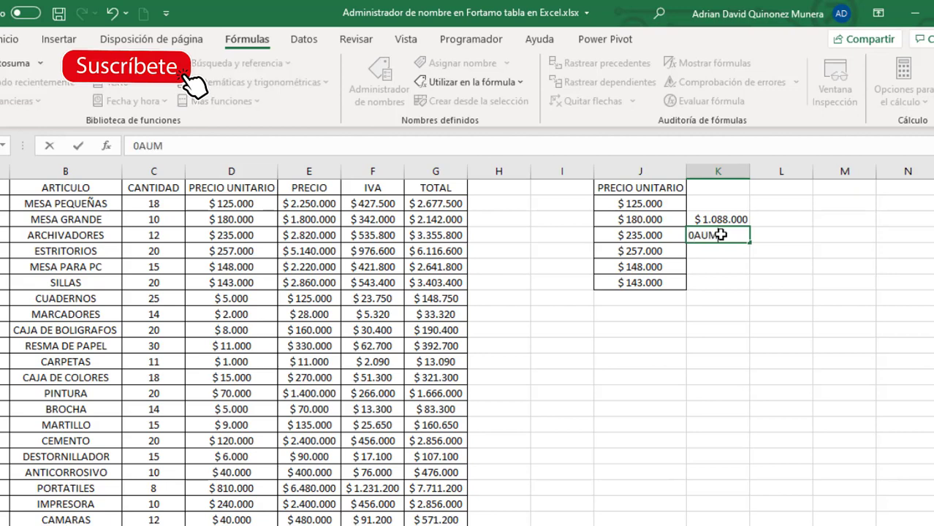
key(BackSpace)
key(BackSpace)
key(BackSpace)
key(BackSpace)
text(=SU)
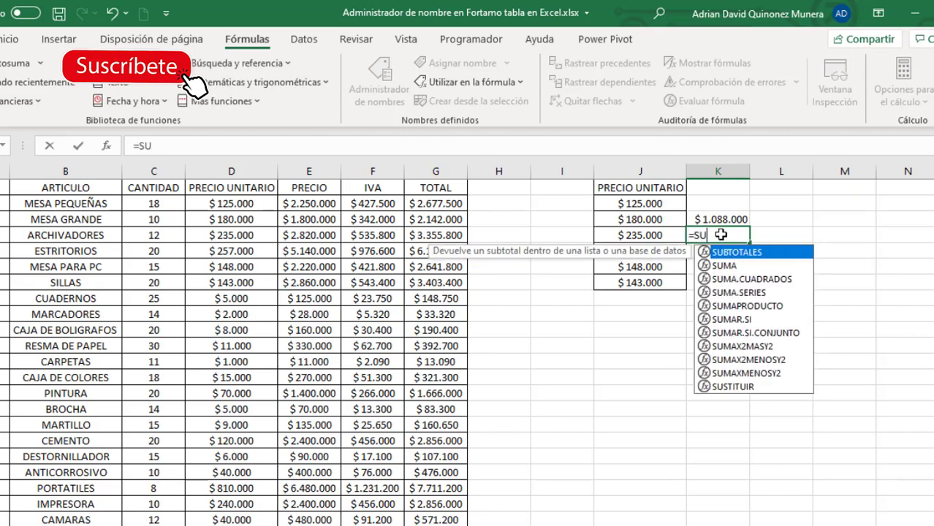
text(MA)
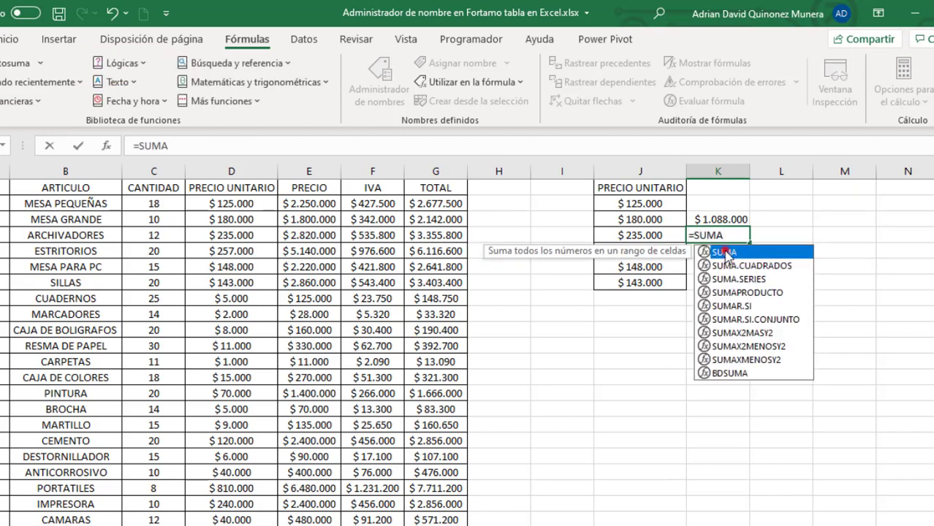
double_click(722, 252)
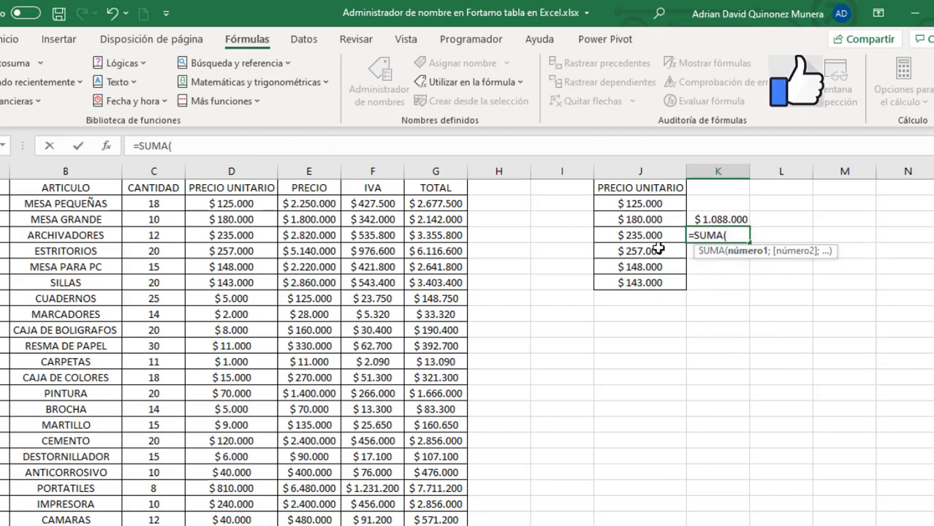
text(NU)
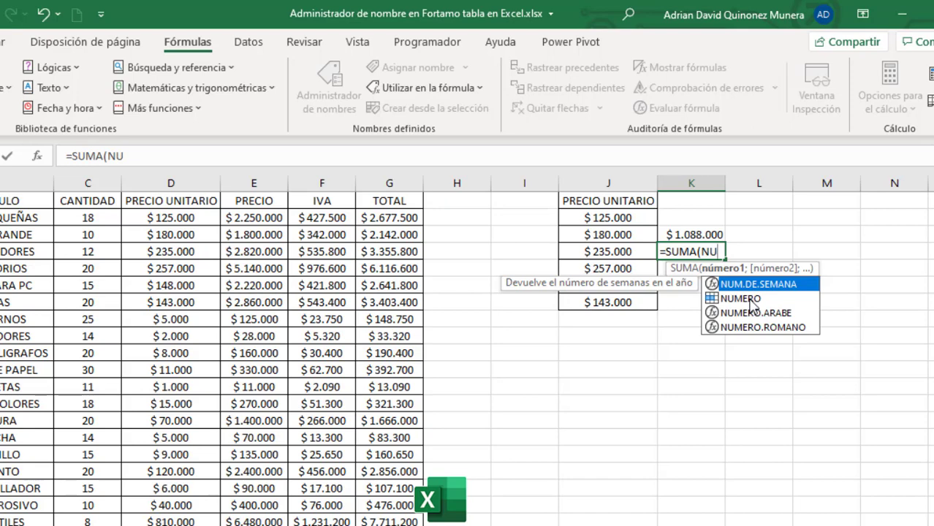
text(MER)
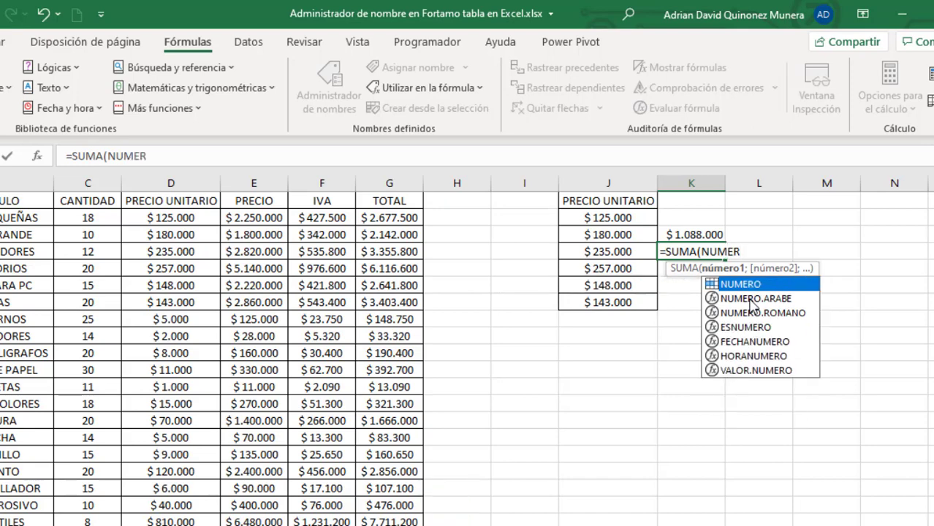
drag(643, 217, 784, 214)
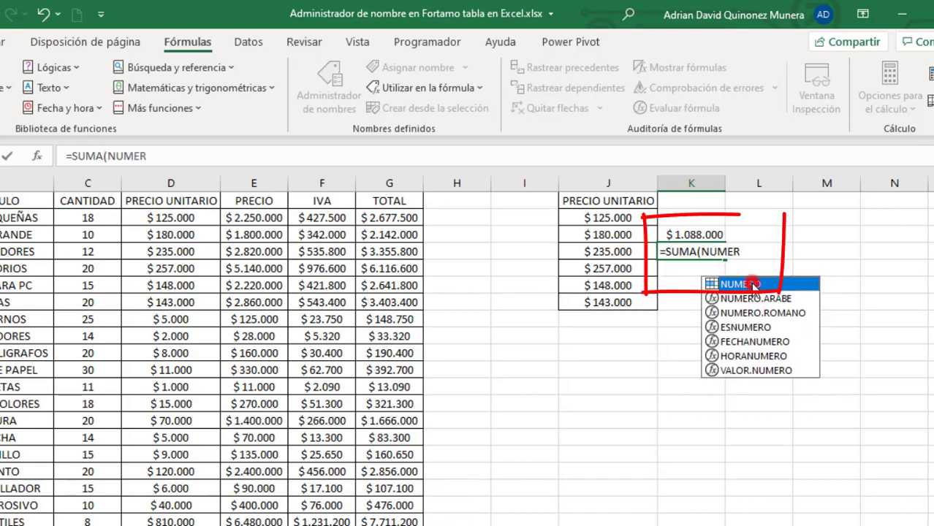
double_click(753, 285)
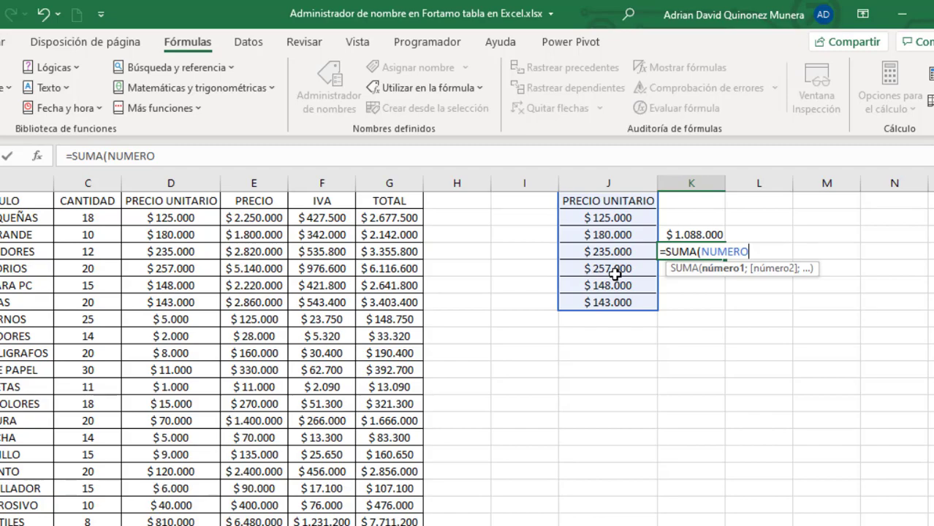
key(Return)
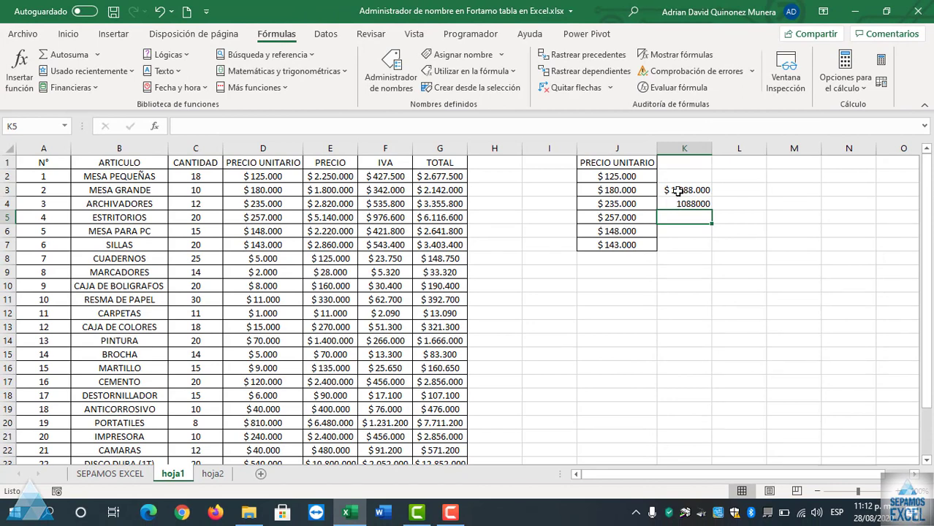
- Clear the sum formulas from K3 and K4
click(676, 192)
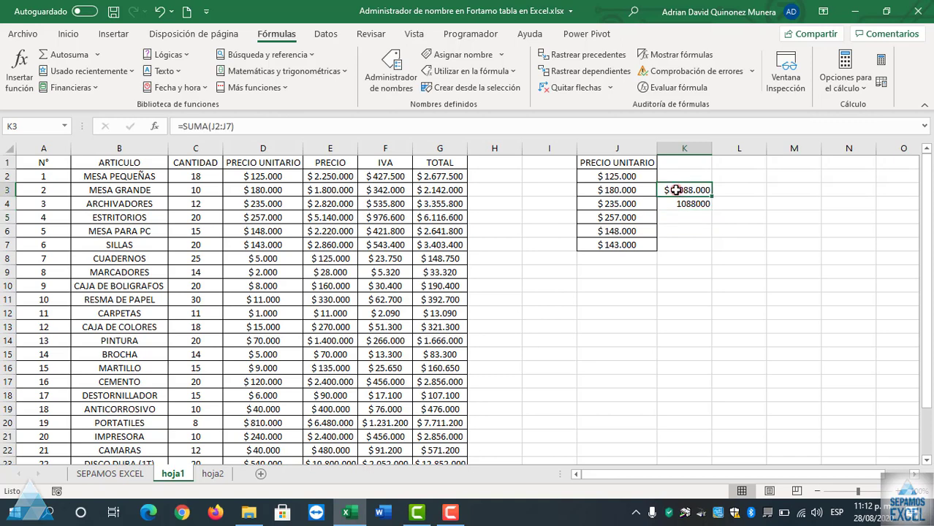
click(676, 205)
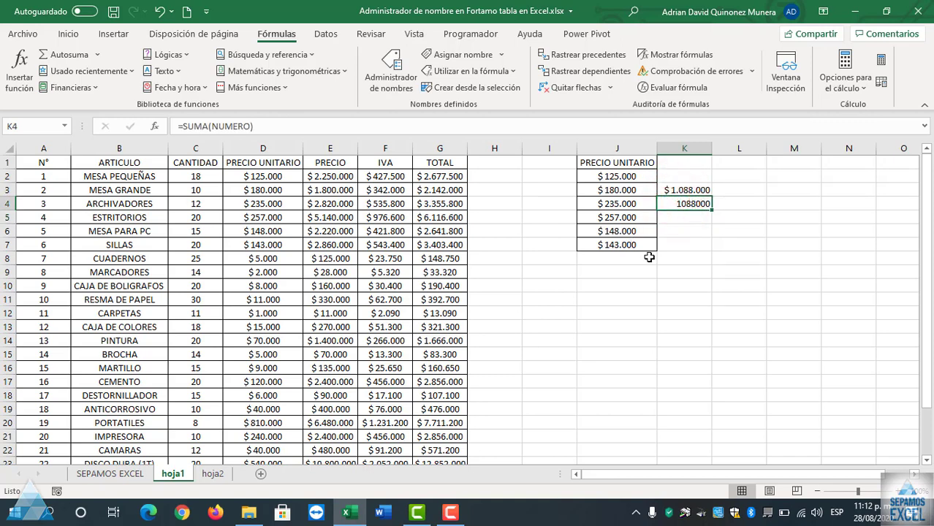
key(BackSpace)
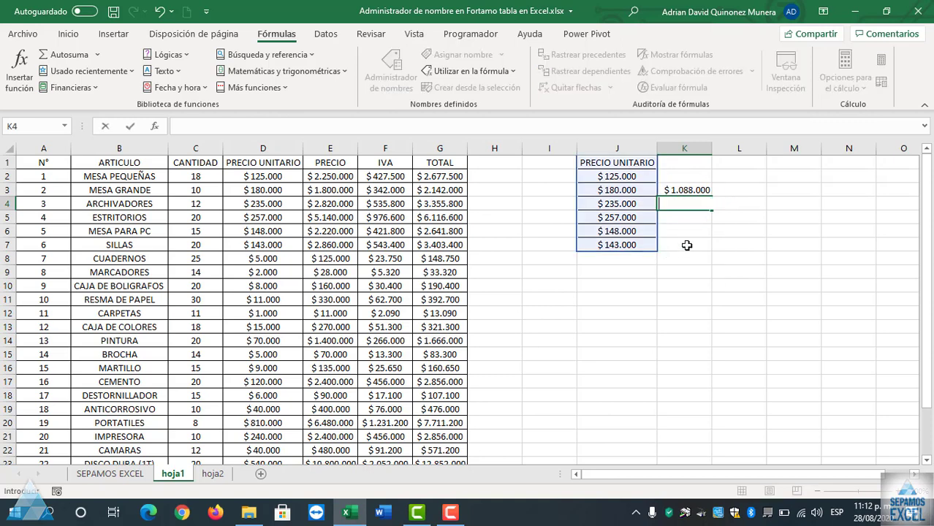
click(685, 190)
click(689, 214)
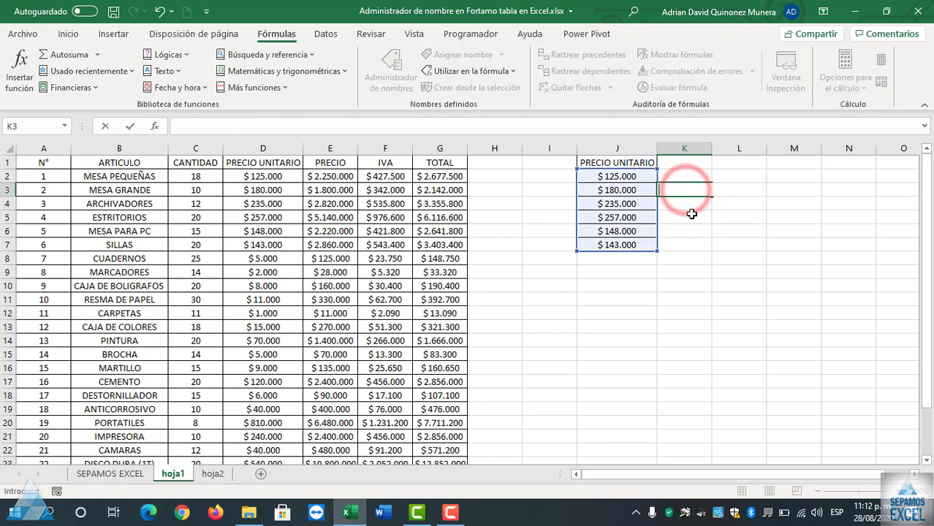
- Delete column J with the copied prices and select cell A1
right_click(630, 145)
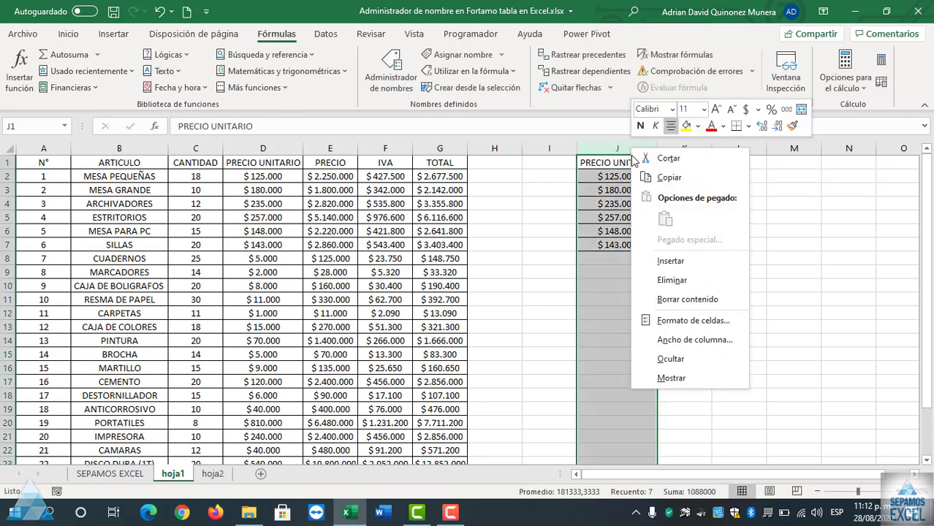
click(674, 280)
click(512, 230)
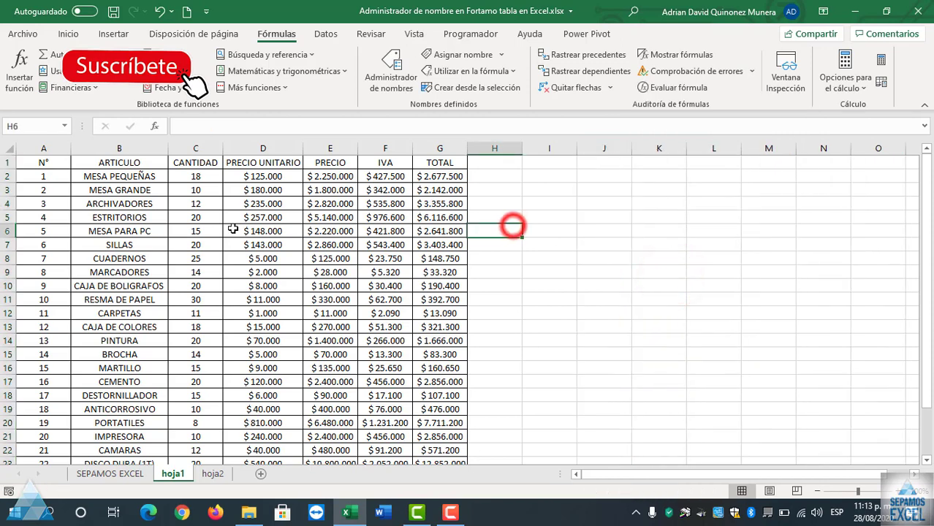
click(33, 163)
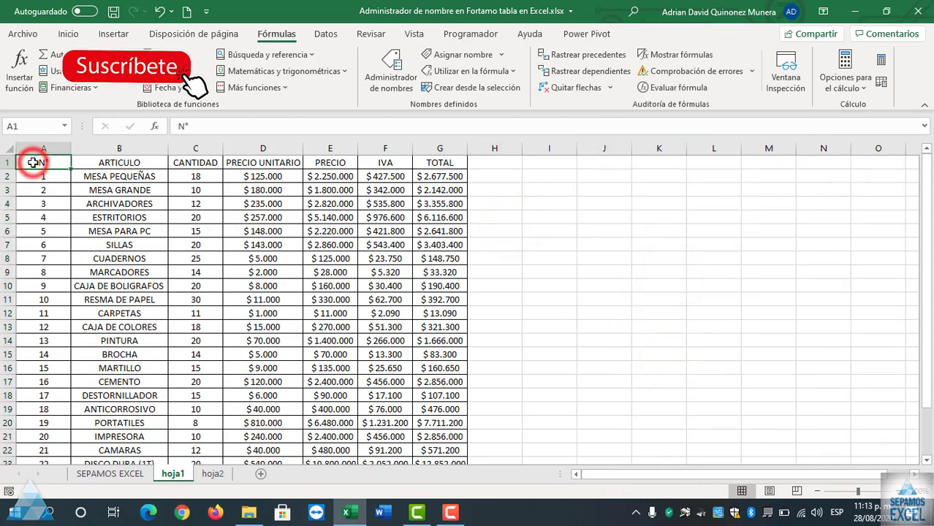
- Format the product list as a table in the first light style and rename it from Tabla2 to BASE1
click(70, 34)
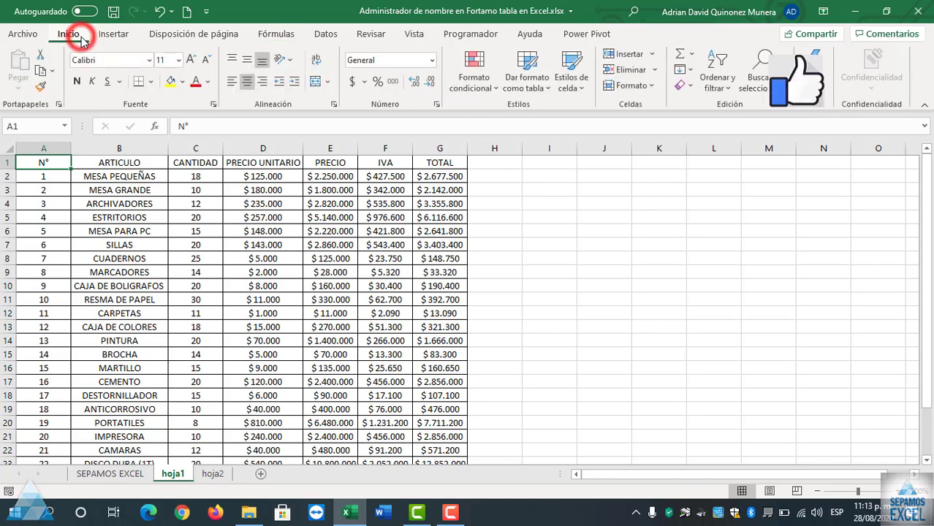
click(525, 87)
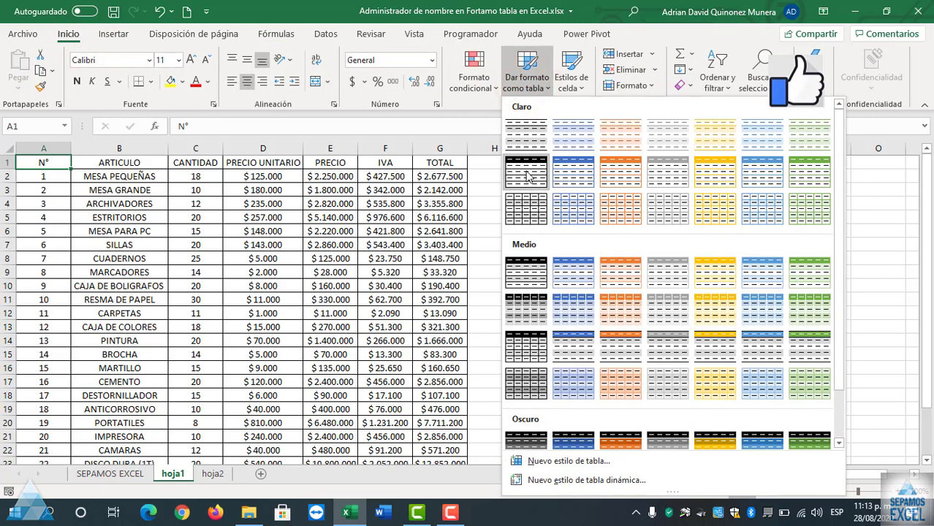
click(528, 176)
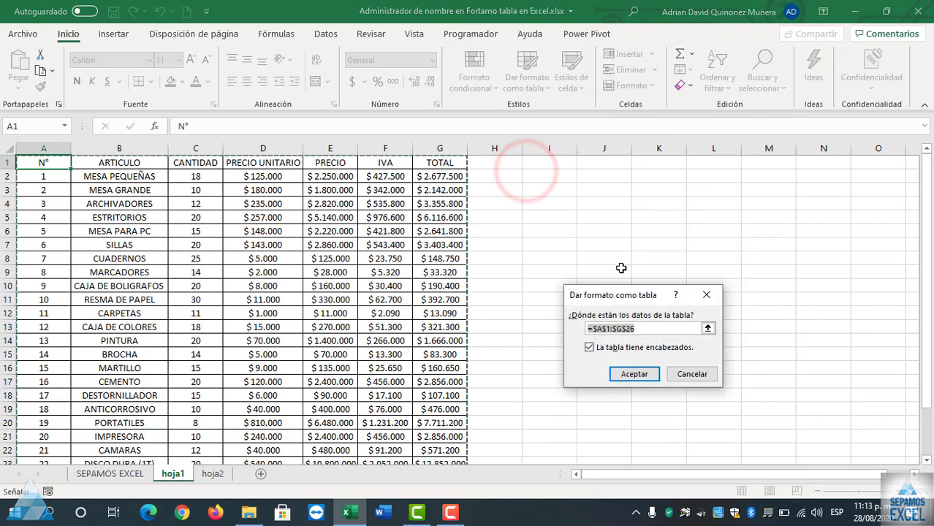
drag(649, 301, 622, 200)
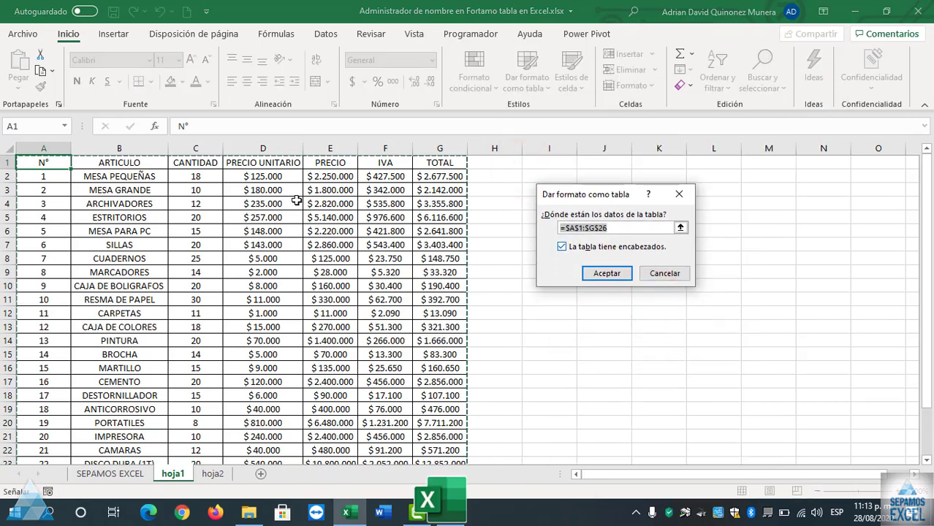
click(604, 274)
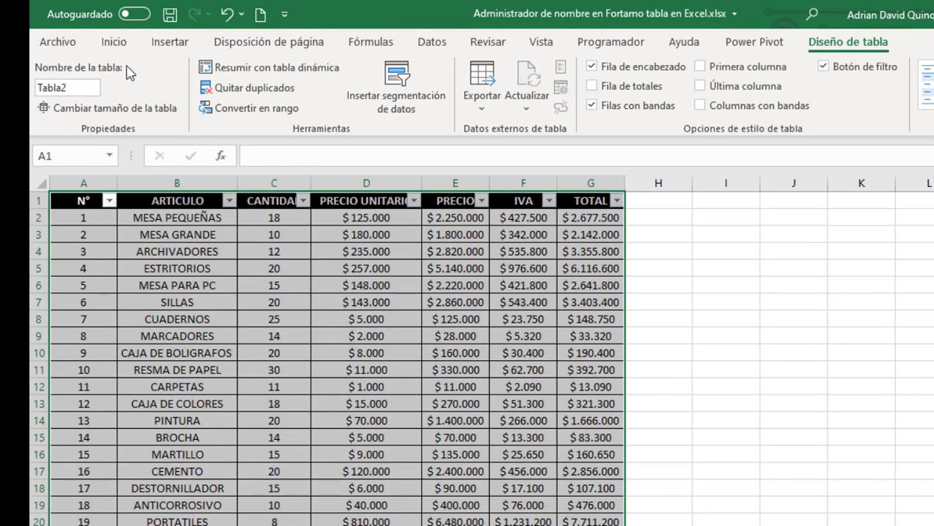
click(78, 87)
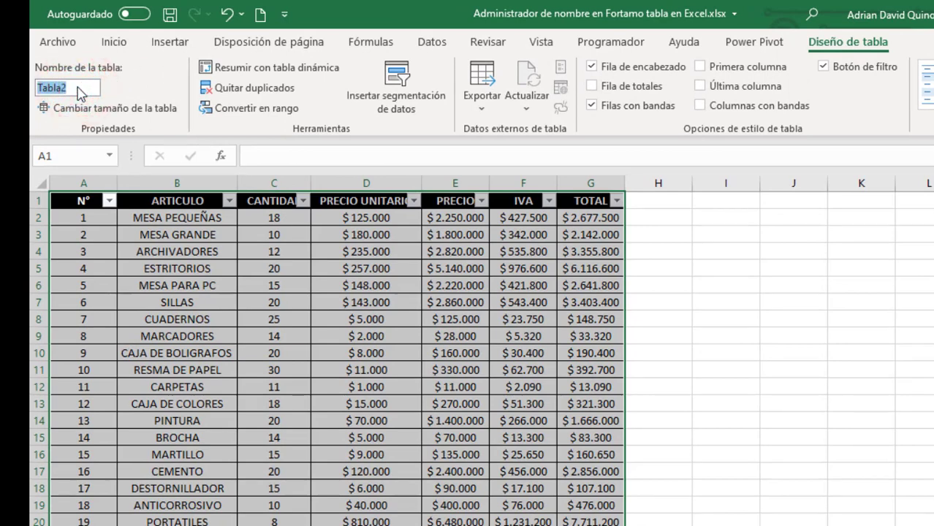
key(BackSpace)
click(731, 341)
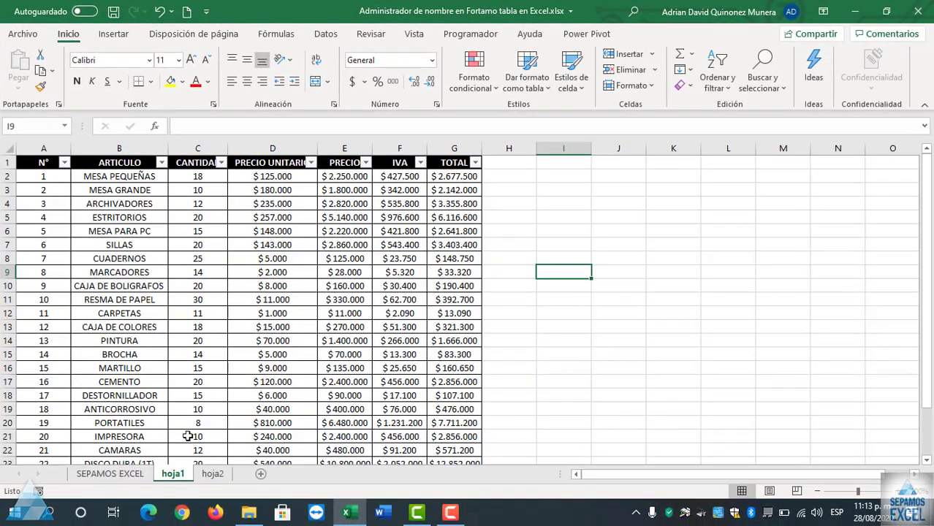
- Rename sheet hoja1 to BASE1 and hoja2 to BASE2, then go back to BASE1
double_click(172, 474)
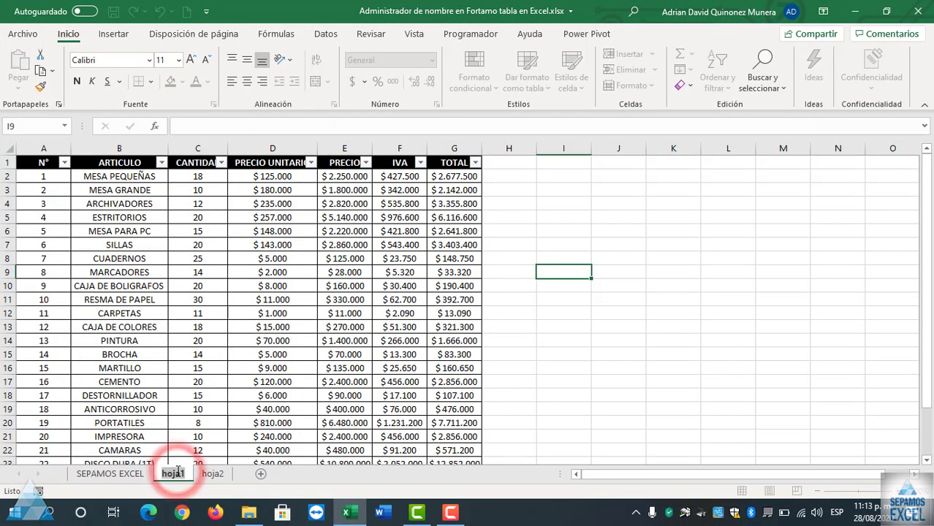
text(BASE1)
key(Return)
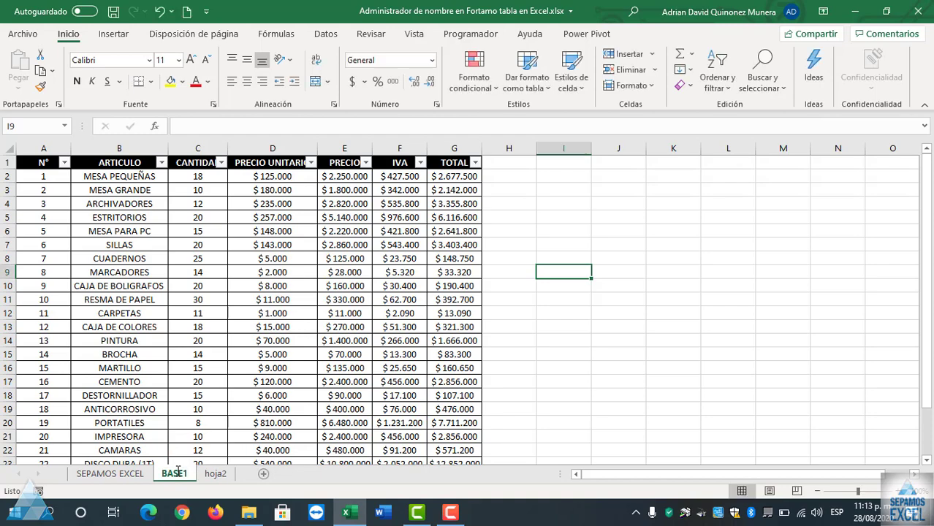
click(214, 473)
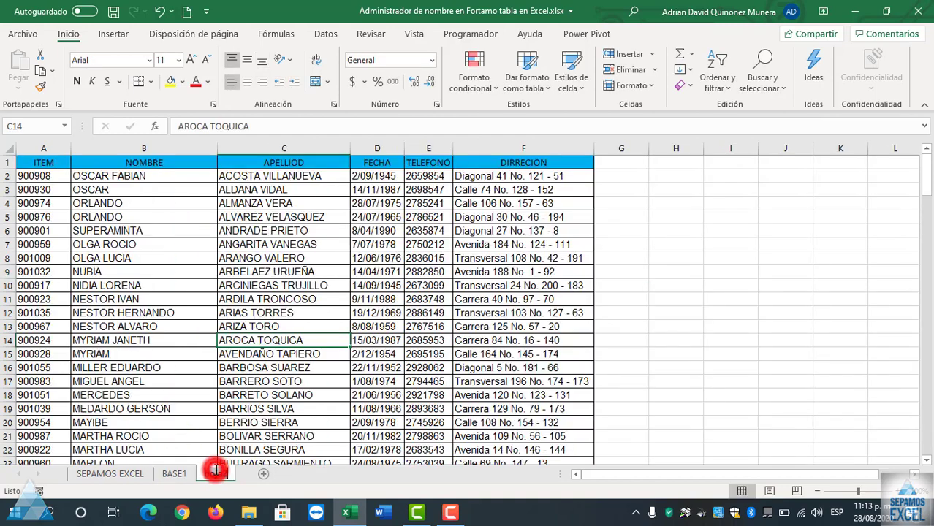
double_click(215, 473)
text(BASE2)
key(Return)
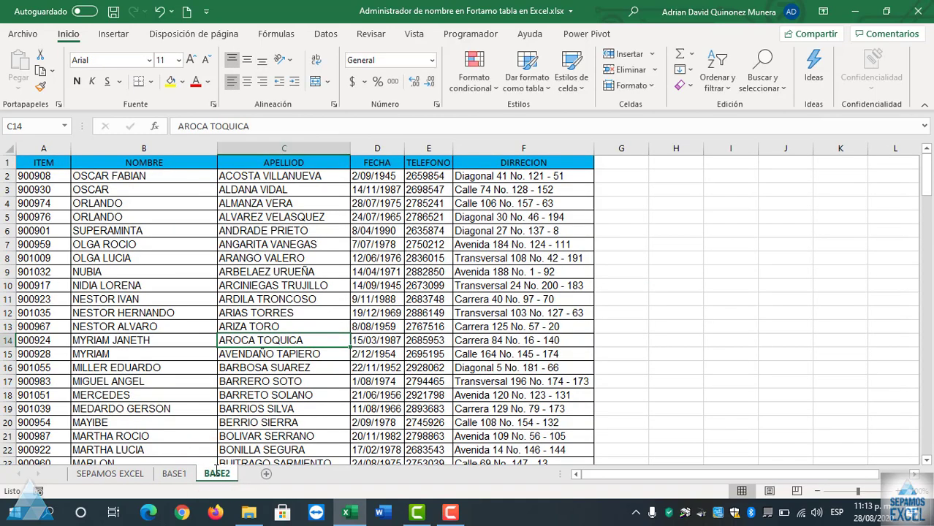
click(179, 474)
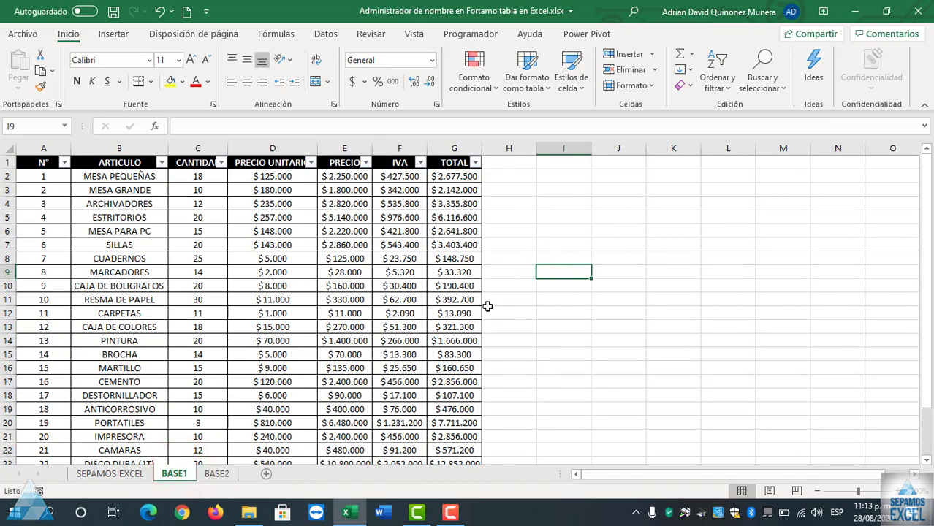
click(516, 239)
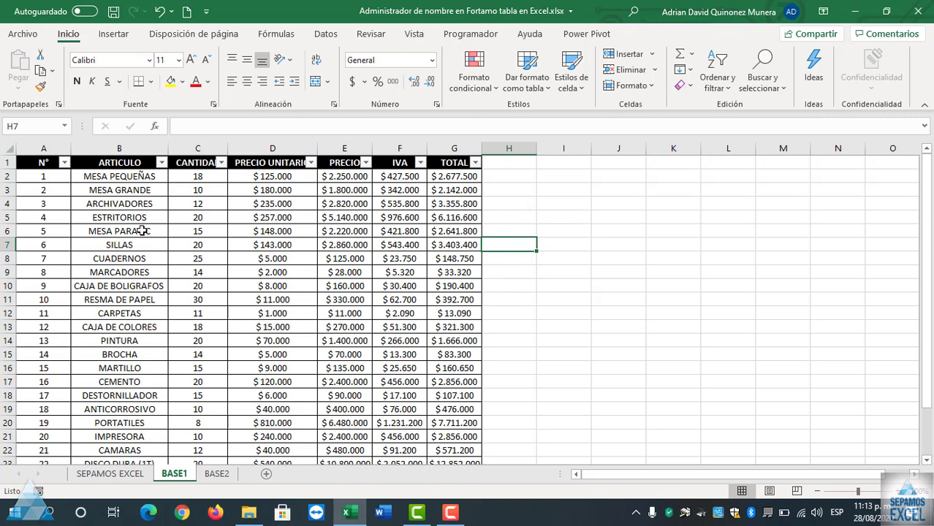
- In Administrador de nombres, delete NUMERO and open BASE1 (=BASE1!$A$2:$G$26) for editing
click(272, 32)
click(391, 73)
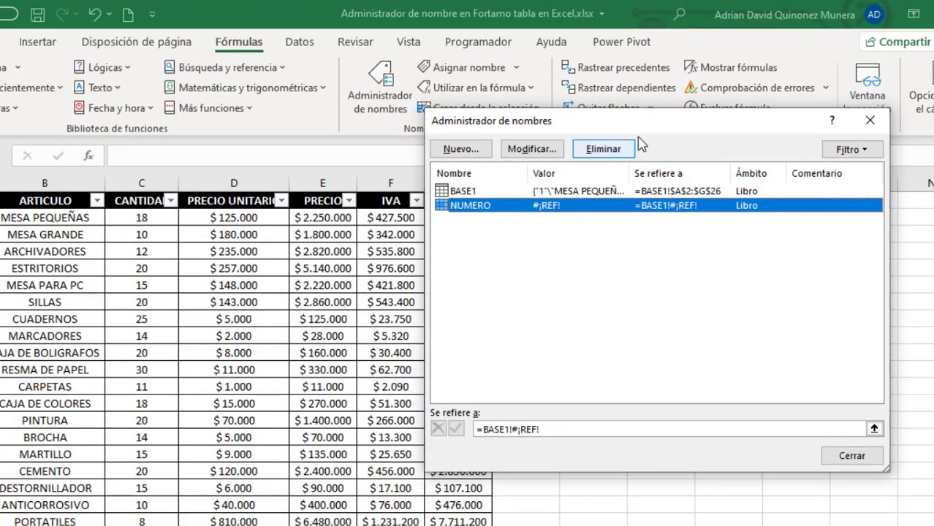
mouse_move(650, 120)
mouse_down()
mouse_move(715, 232)
mouse_move(744, 165)
mouse_up()
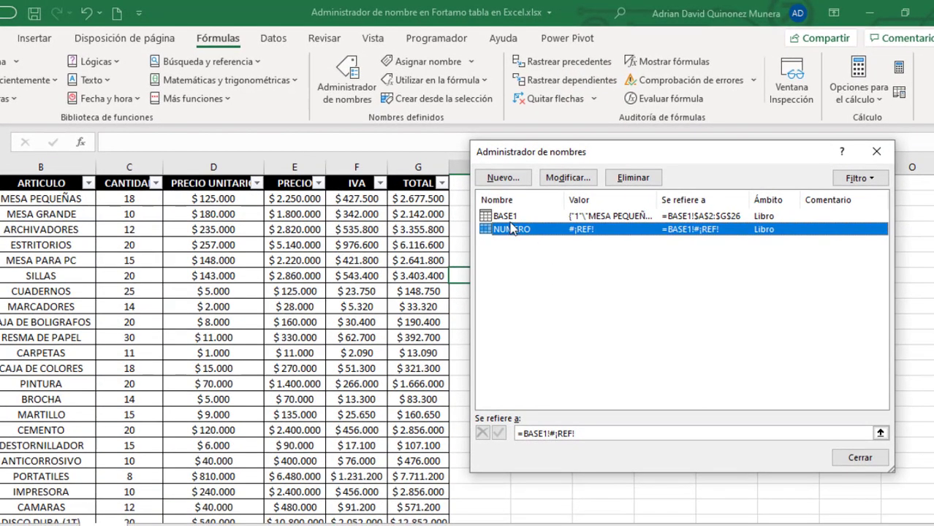
click(554, 238)
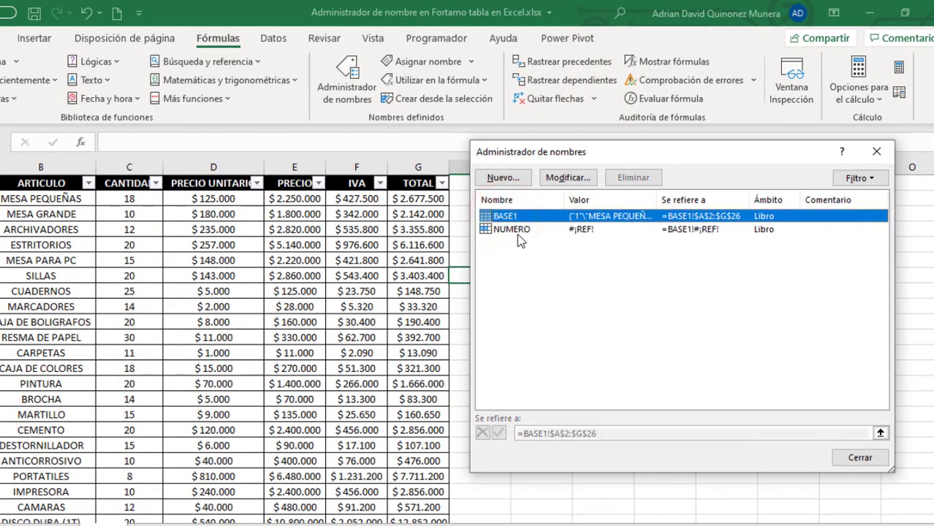
click(518, 230)
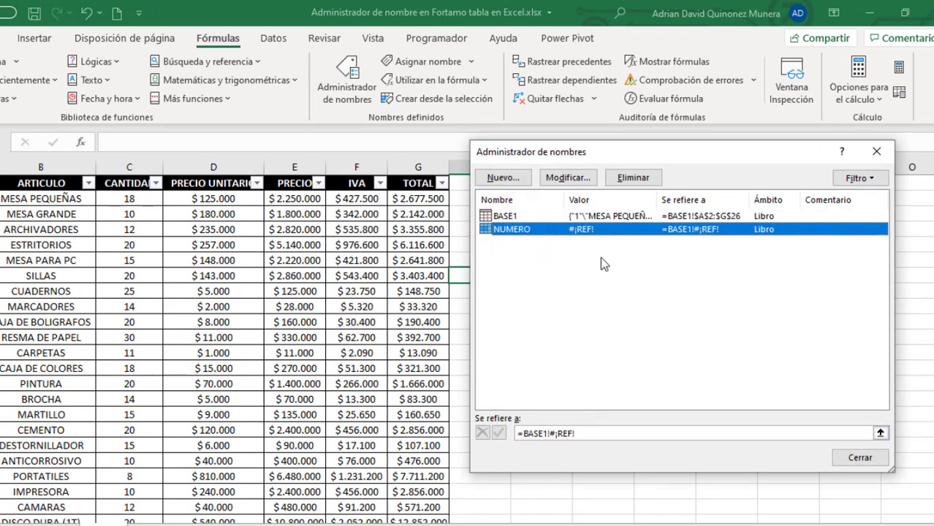
click(622, 180)
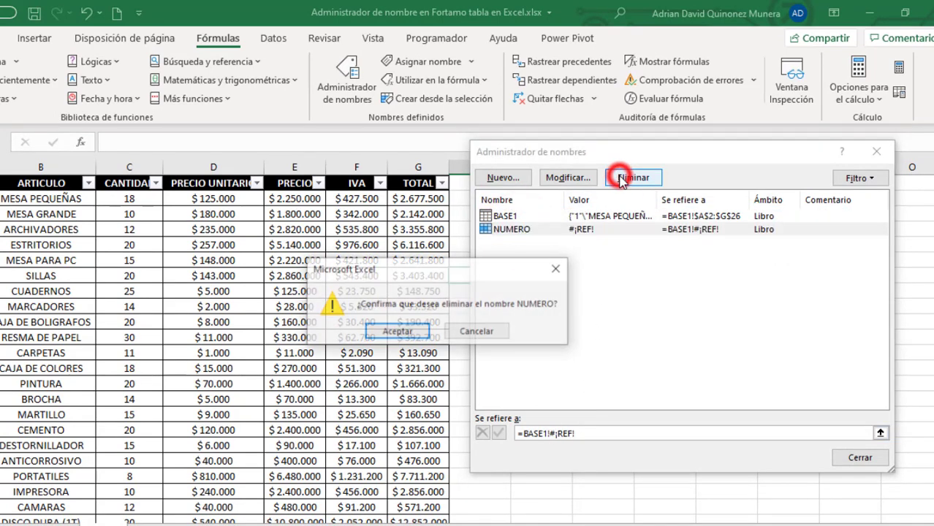
click(410, 335)
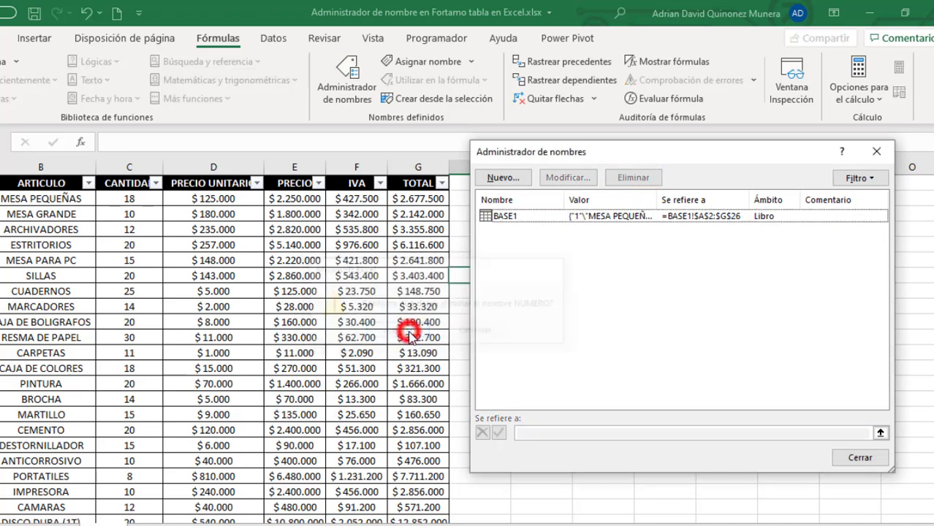
double_click(667, 216)
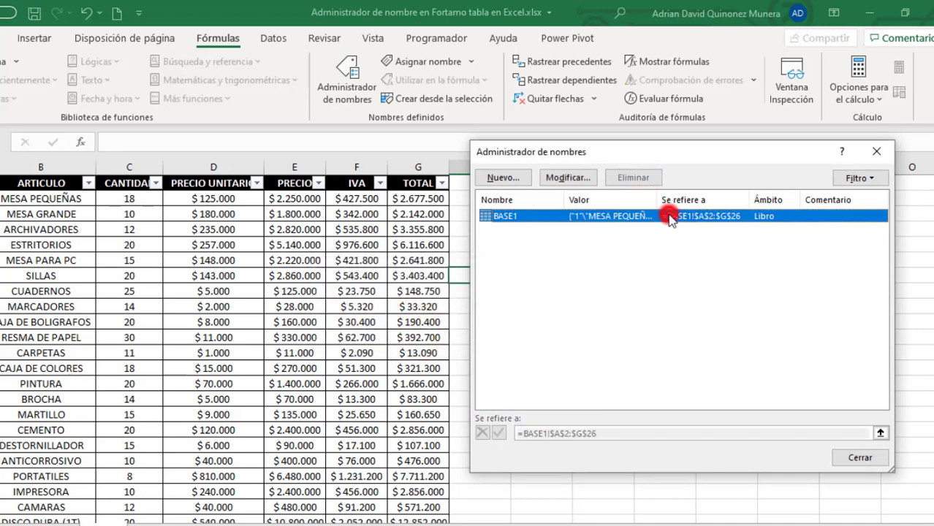
mouse_move(667, 234)
mouse_down()
mouse_move(608, 224)
mouse_move(653, 230)
mouse_up()
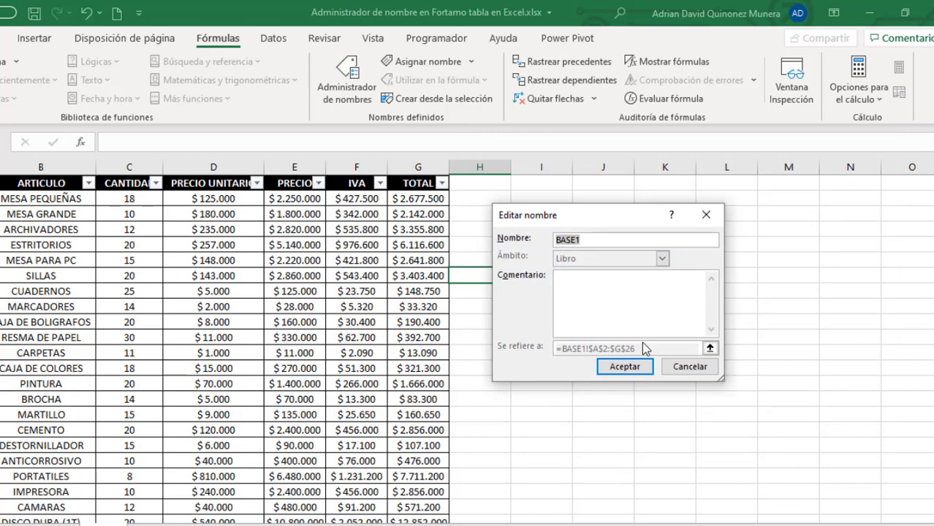
- Close Editar nombre, Nuevo and Administrador de nombres unchanged, and widen column D for PRECIO UNITARIO
click(707, 214)
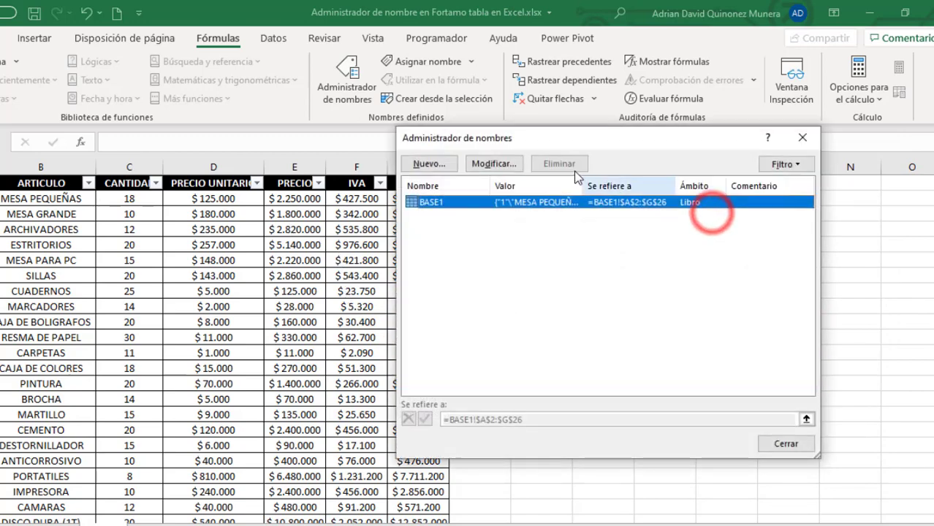
click(427, 164)
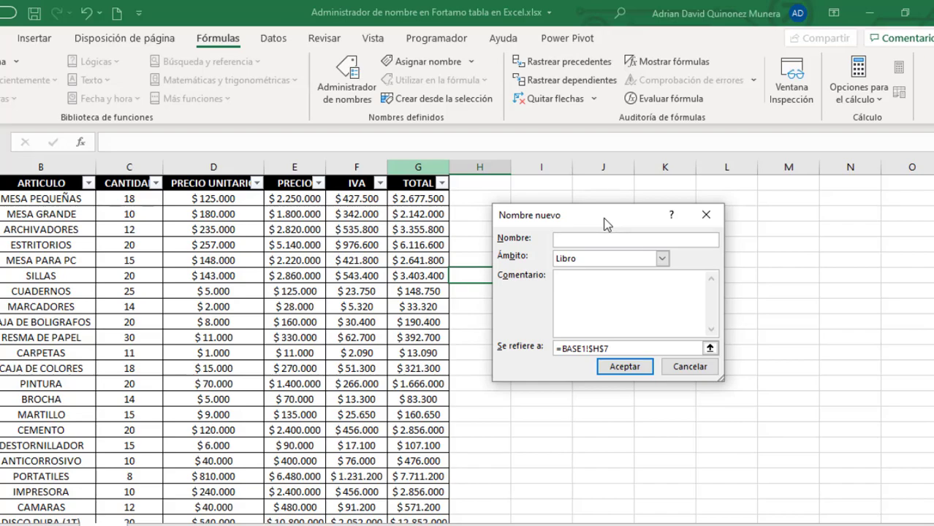
click(690, 366)
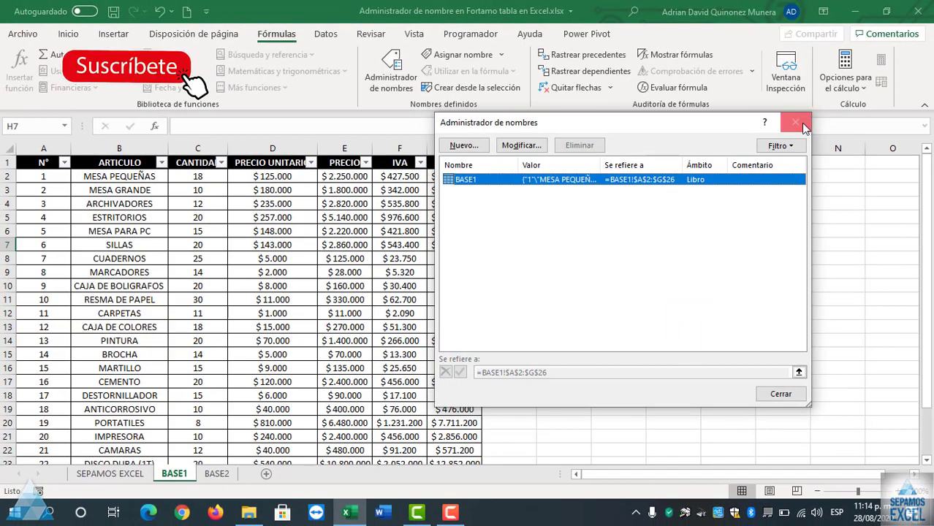
click(796, 122)
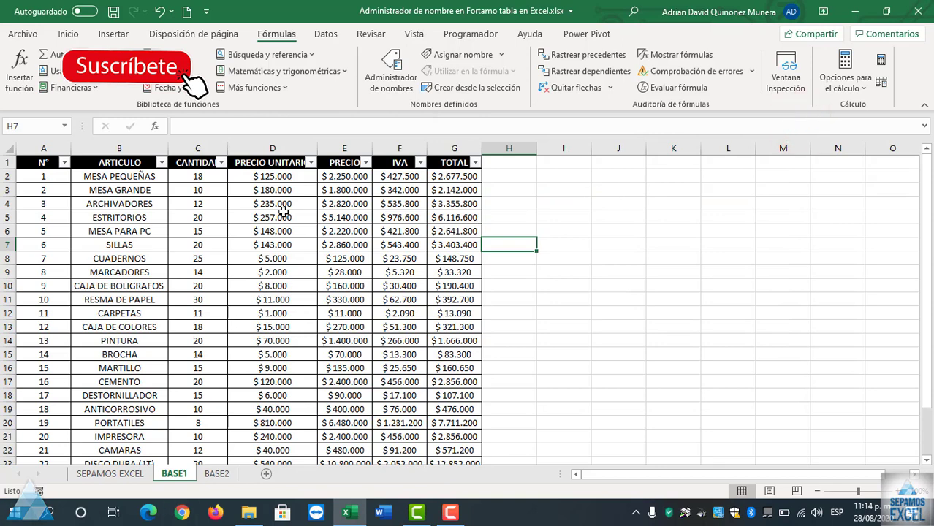
drag(315, 146, 330, 145)
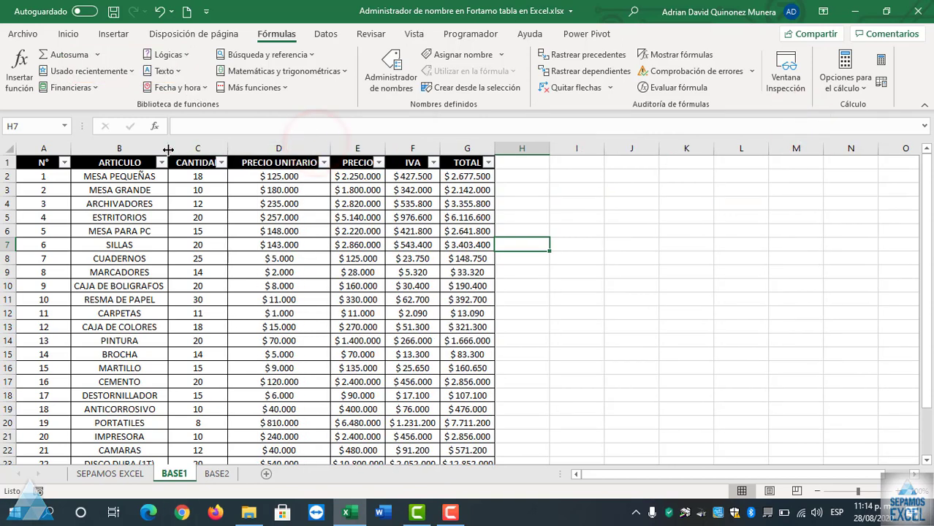
- Auto-fit column C to show CANTIDAD and enter item number 1 in I3
double_click(226, 145)
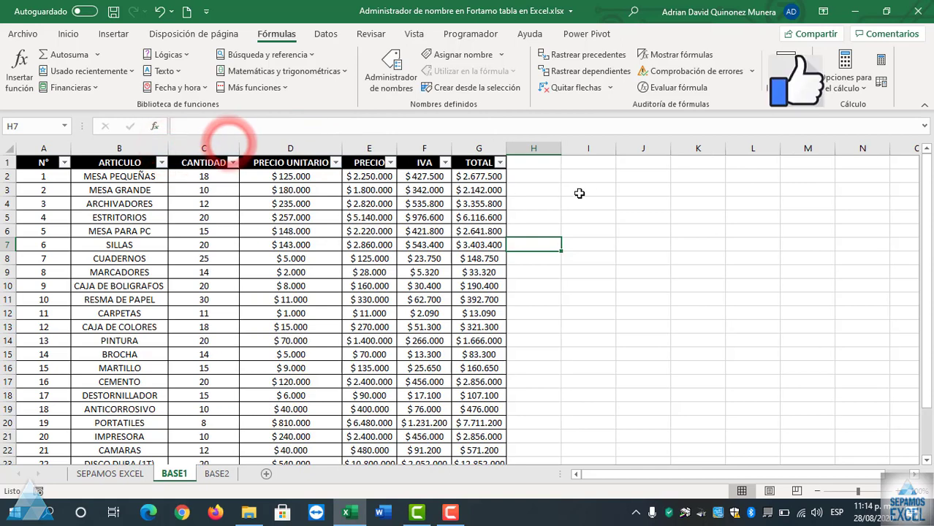
click(646, 190)
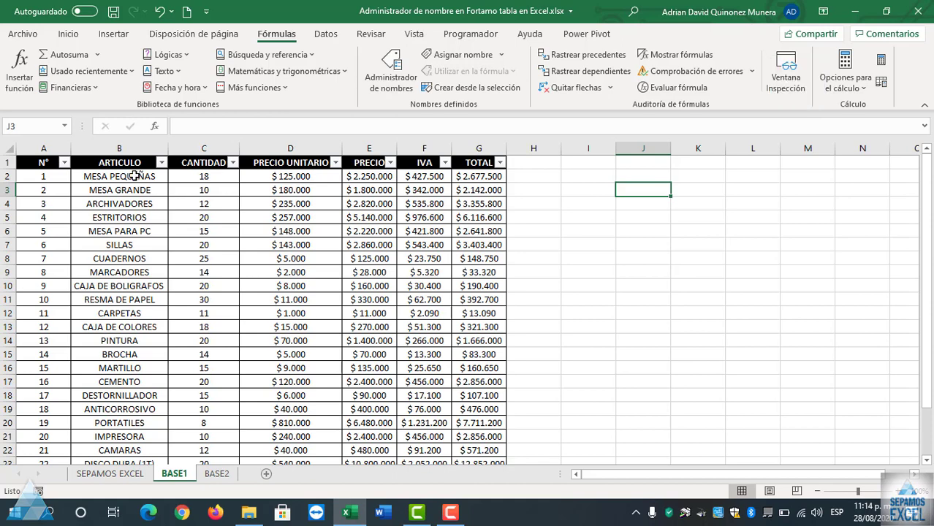
click(596, 190)
click(643, 187)
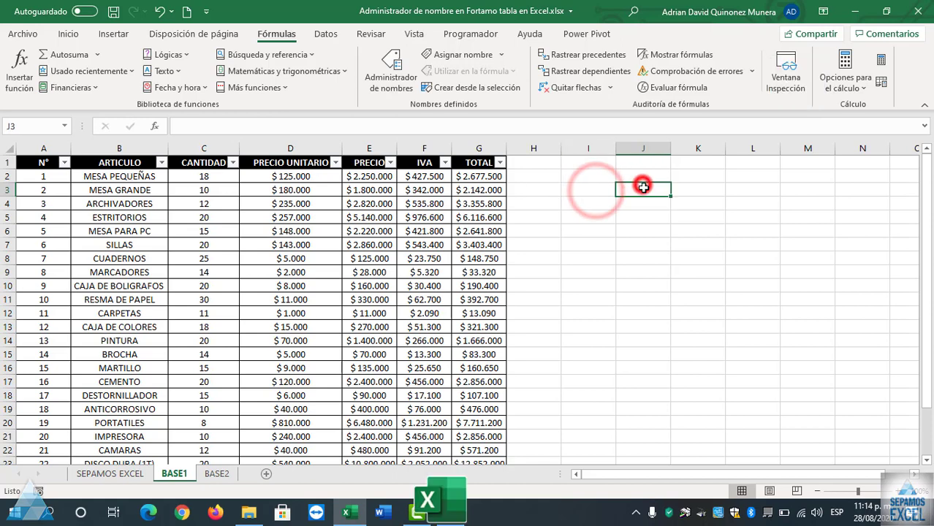
click(599, 191)
click(599, 191)
text(1)
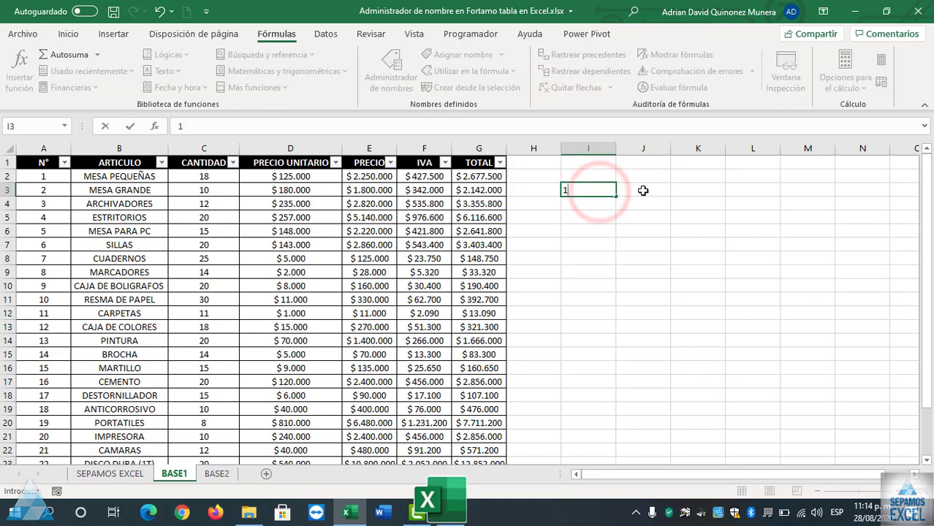
click(643, 190)
- Enter =BUSCARV(I3;BASE1;2;FALSO) in J3 so it returns MESA PEQUEÑAS
text(=)
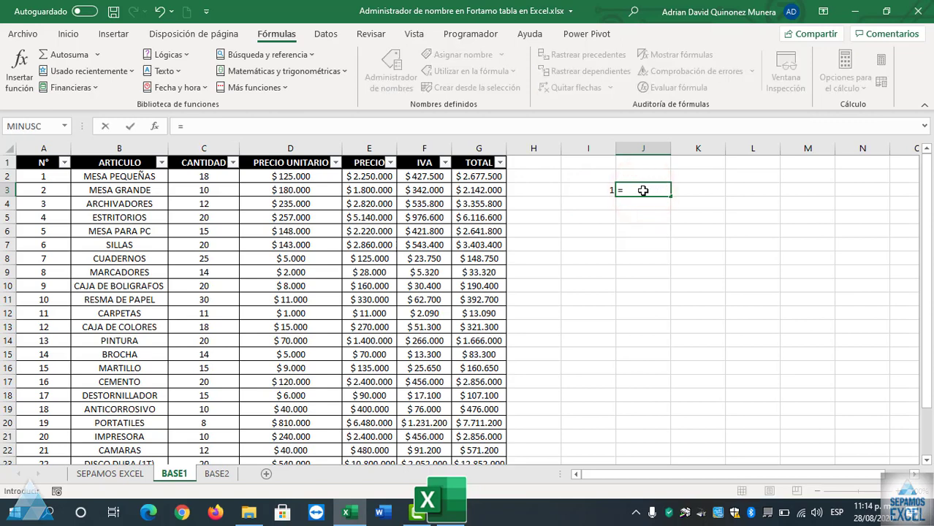
text(BUYS)
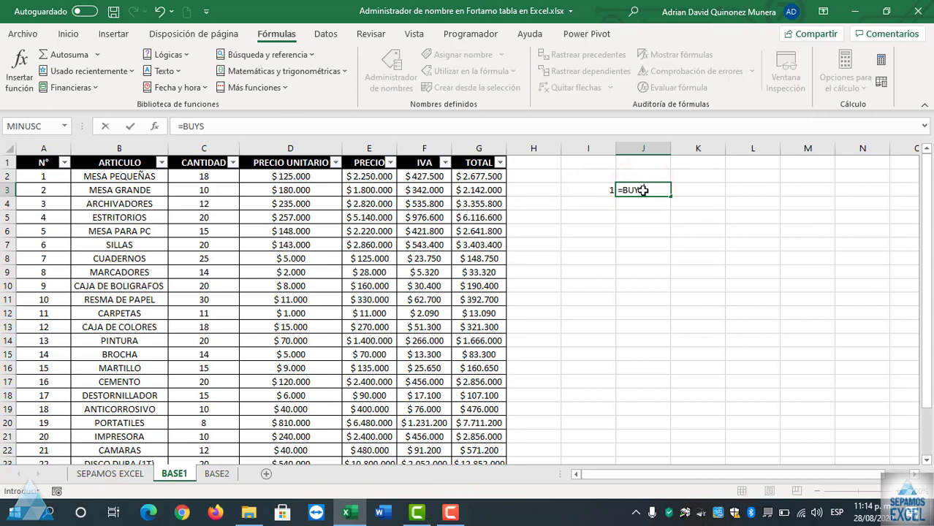
key(BackSpace)
key(BackSpace)
text(S)
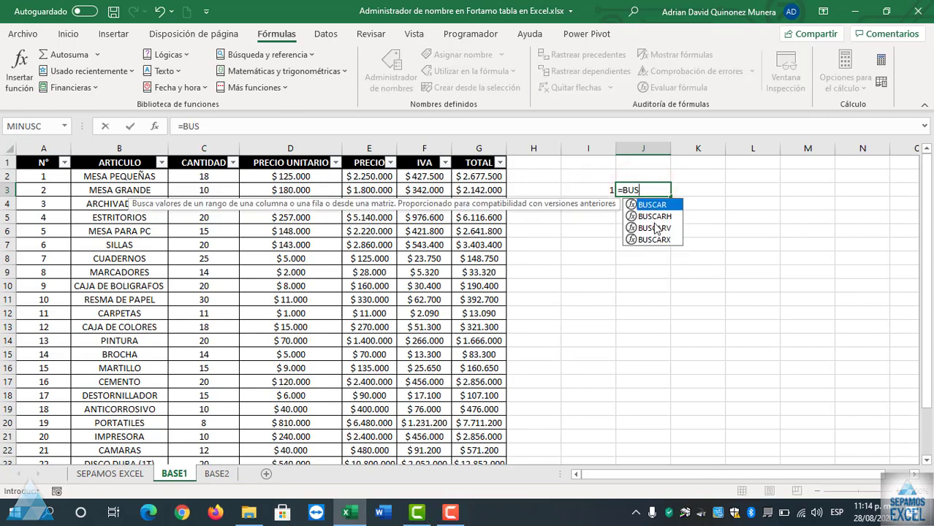
double_click(655, 228)
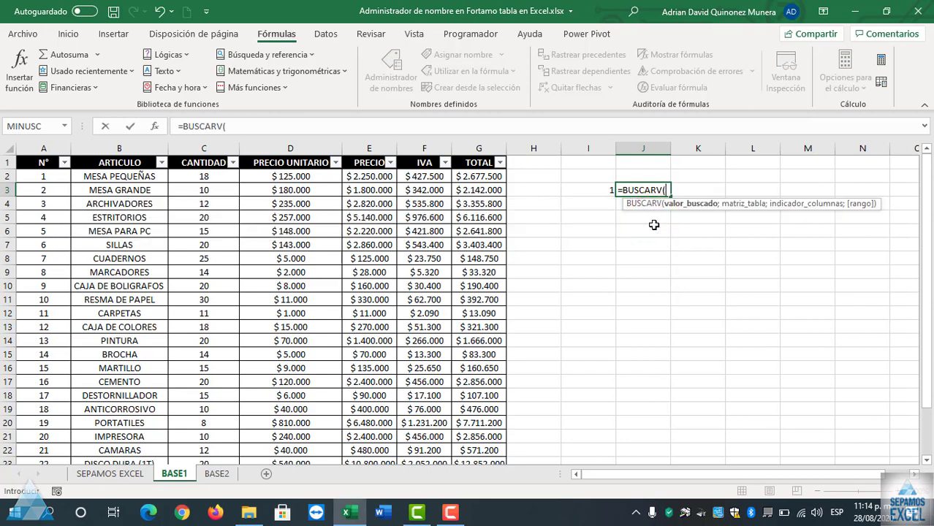
click(599, 191)
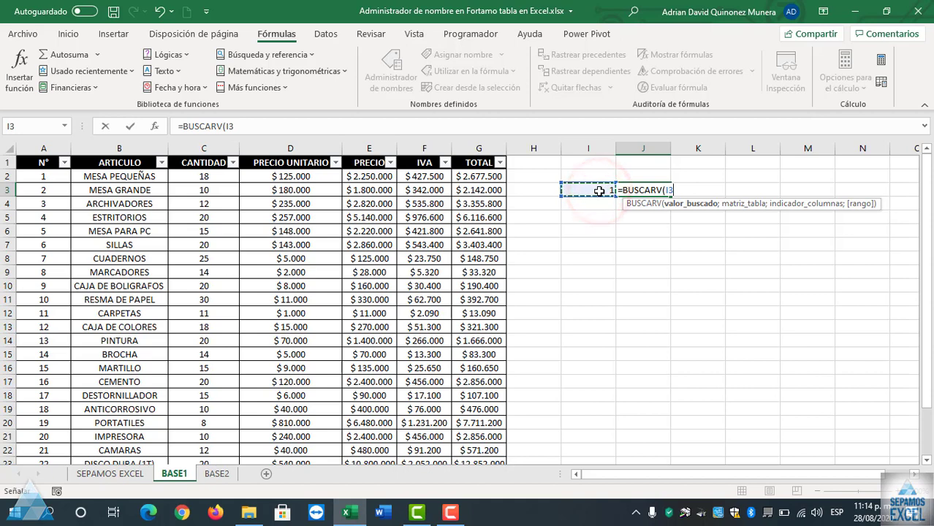
text(;)
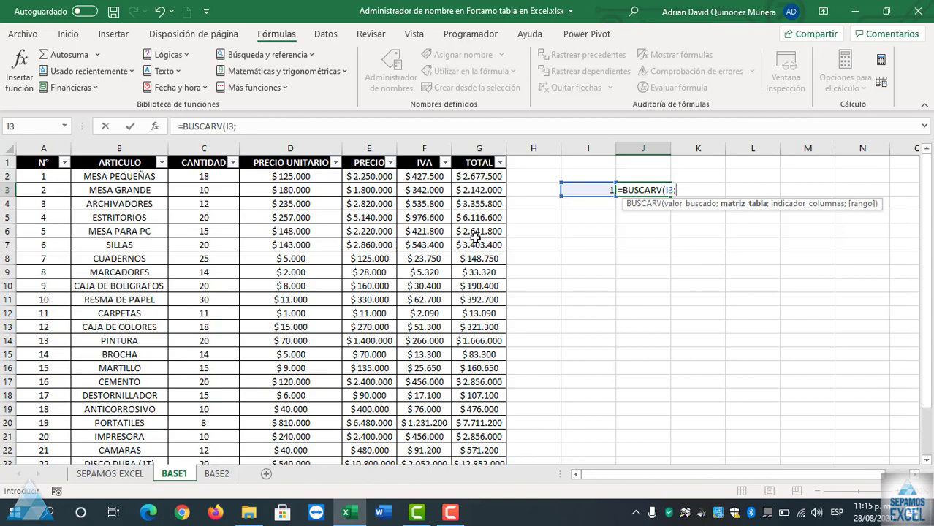
text(BA)
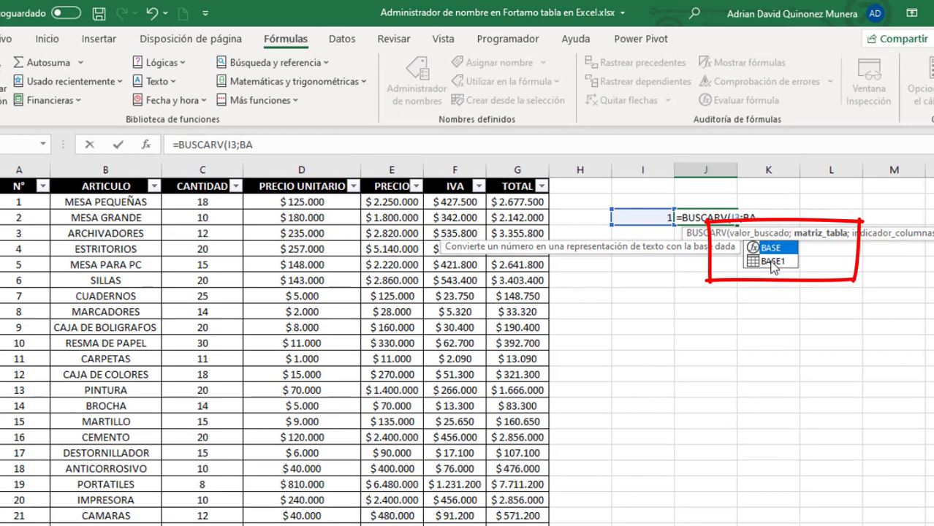
double_click(772, 261)
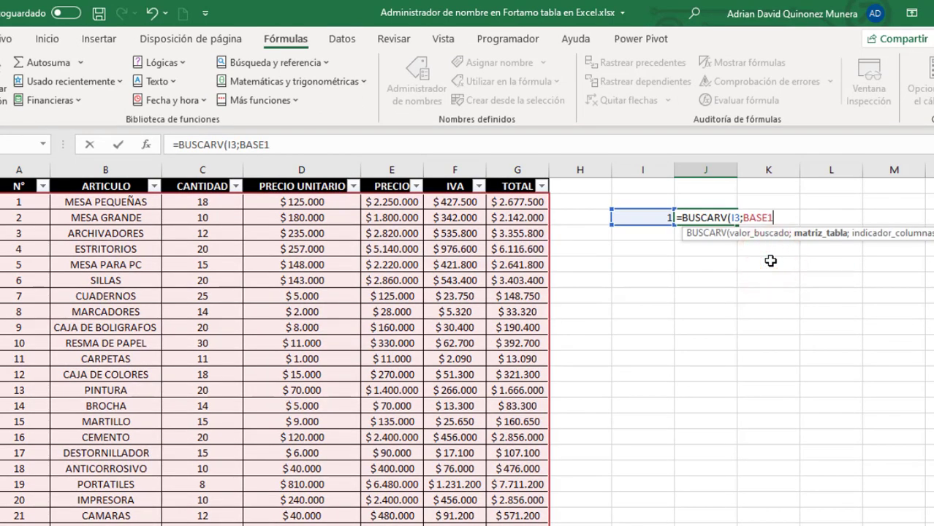
text(;2)
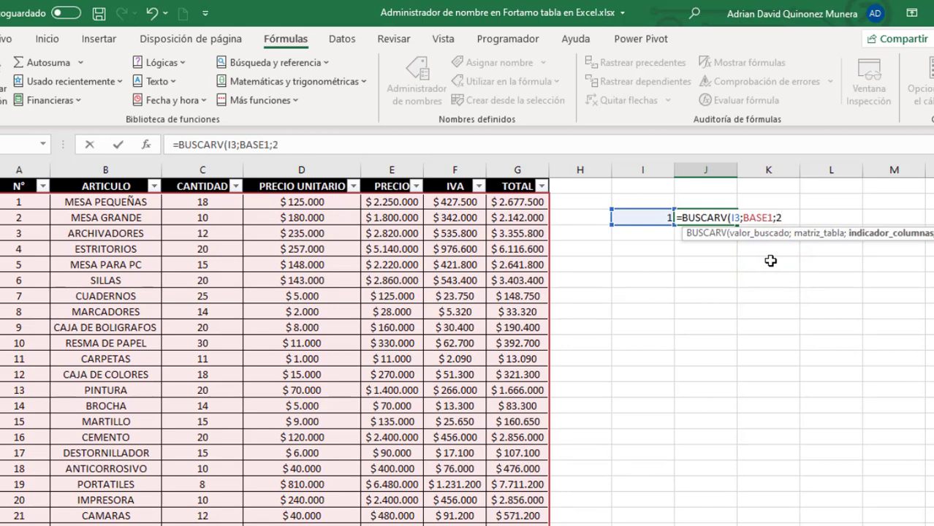
text(;FALSO)
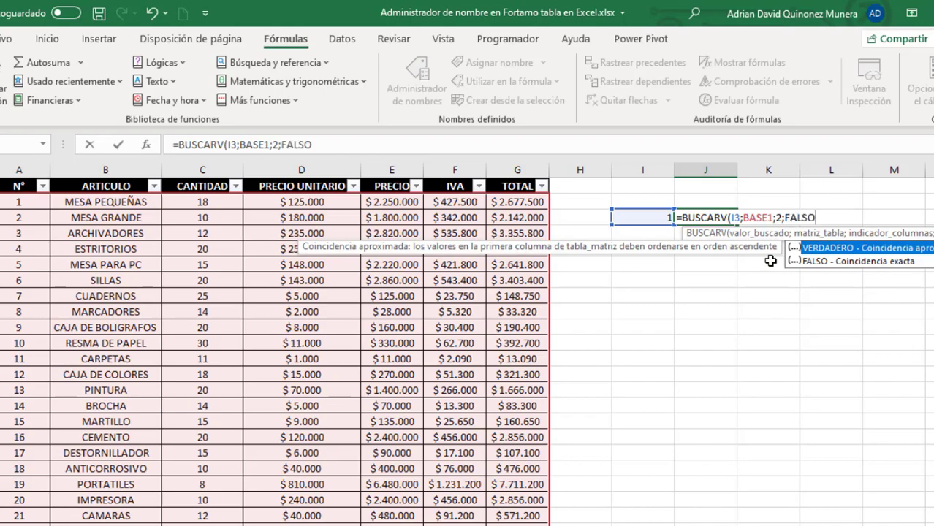
key(Return)
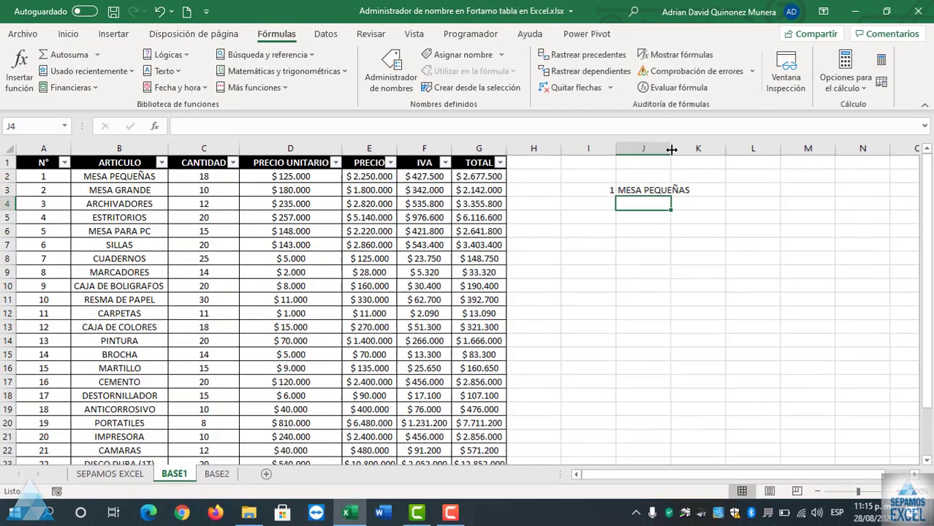
- Widen column J and try item number 5 in I3
drag(671, 150, 693, 149)
click(608, 189)
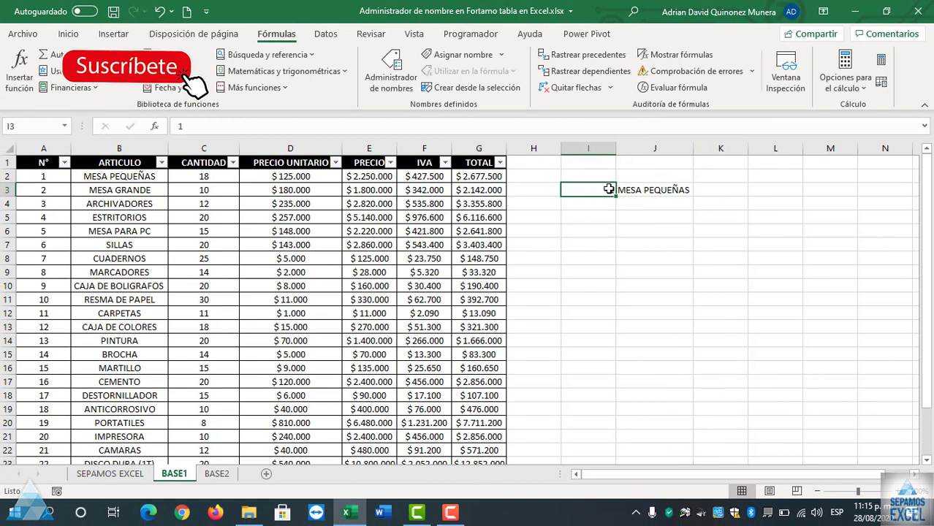
text(5)
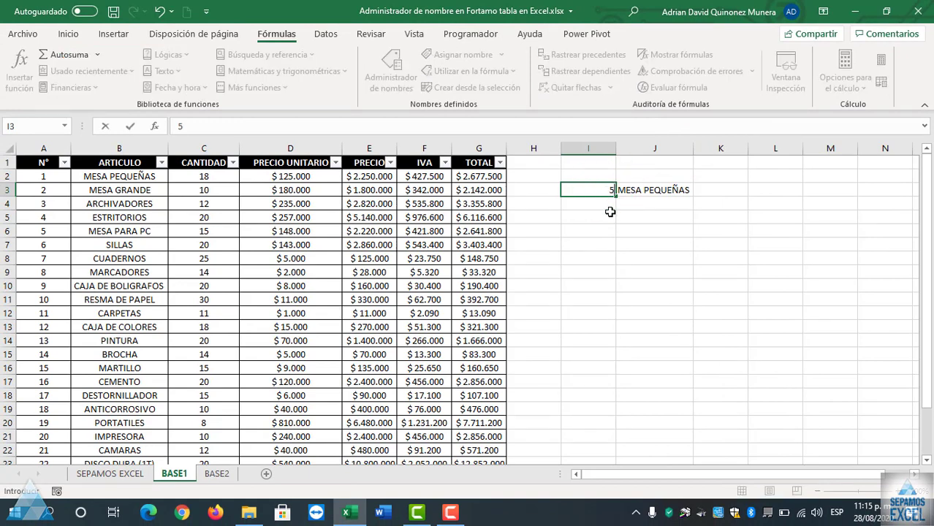
key(Return)
- Change the item number in I3 to 14 so J3 returns BROCHA, then select I4
click(604, 191)
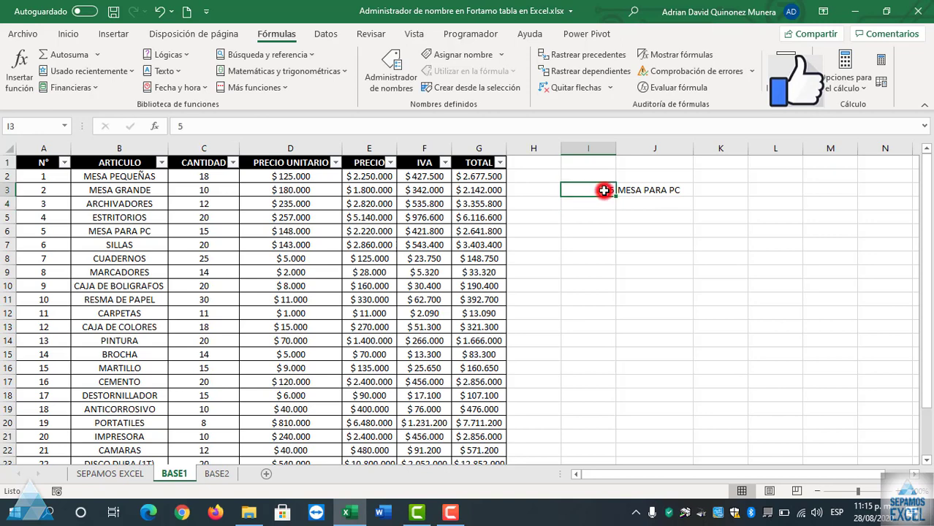
text(14)
key(Return)
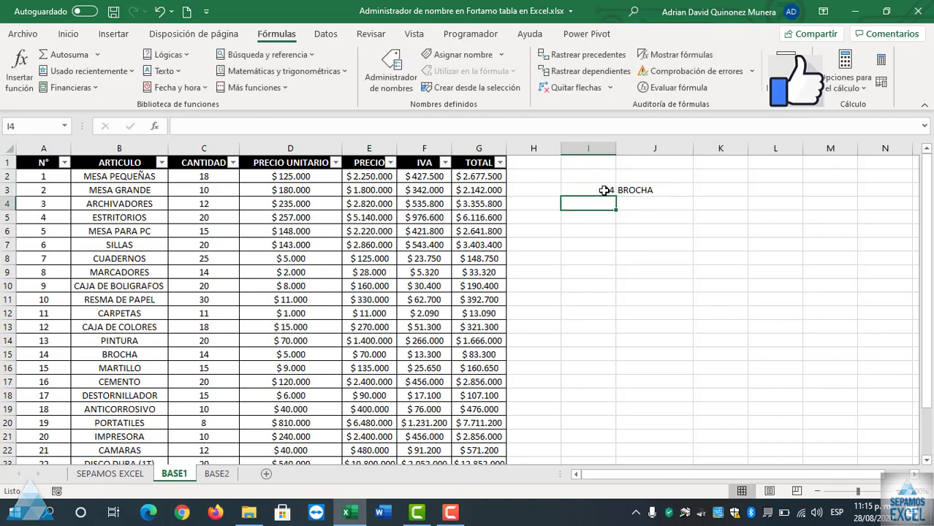
click(604, 190)
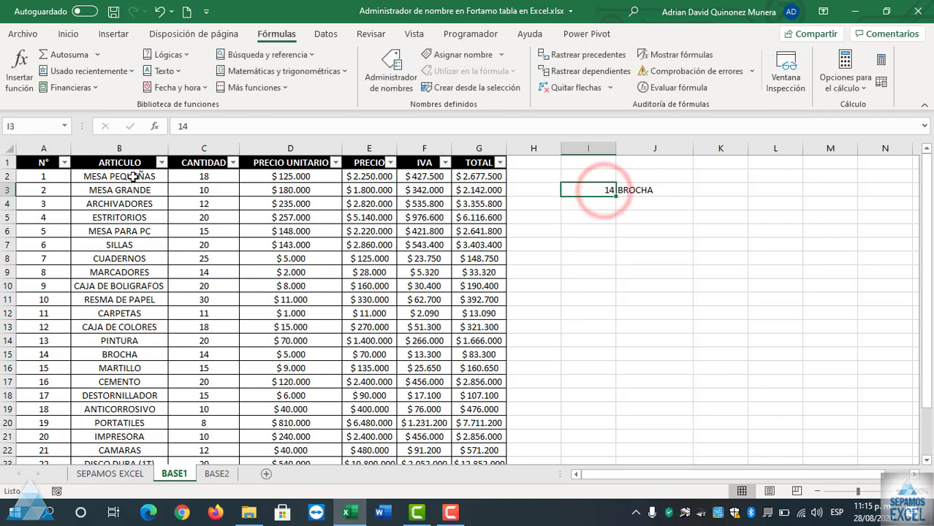
click(618, 239)
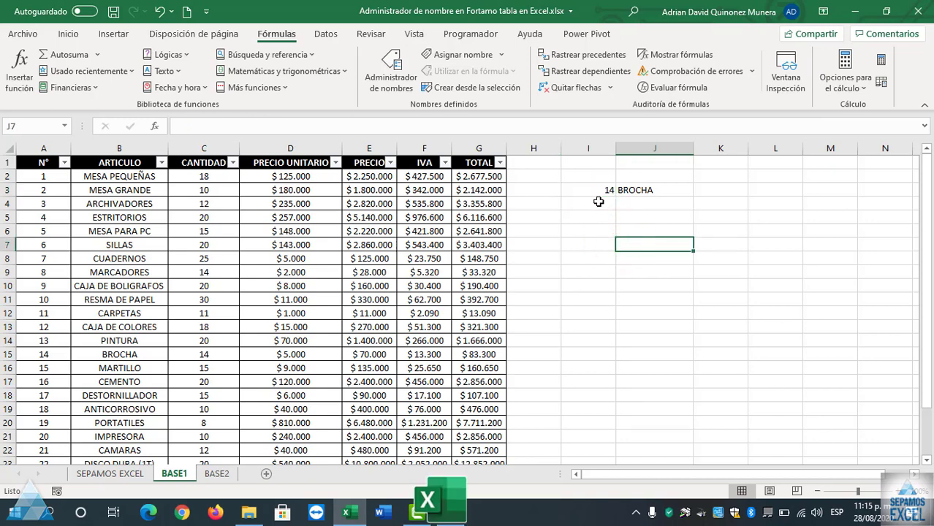
click(599, 202)
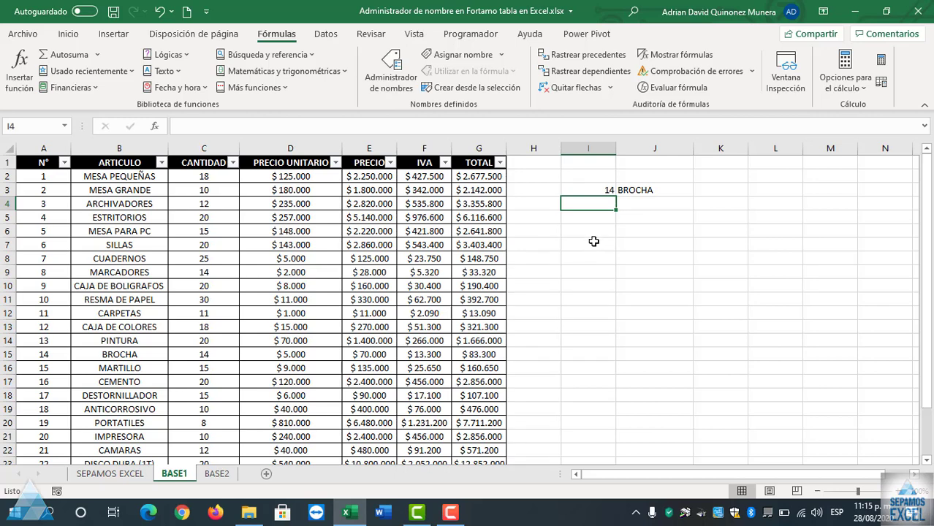
- Enter 4 in I4 and =BUSCARV(I4;BASE1;2;FALSO) in J4, returning ESTRITORIOS
text(4)
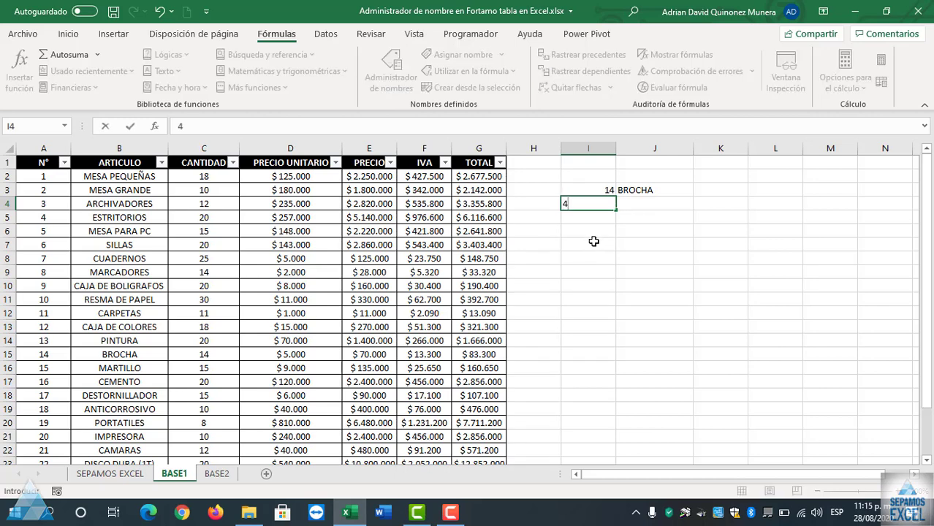
click(638, 203)
text(=)
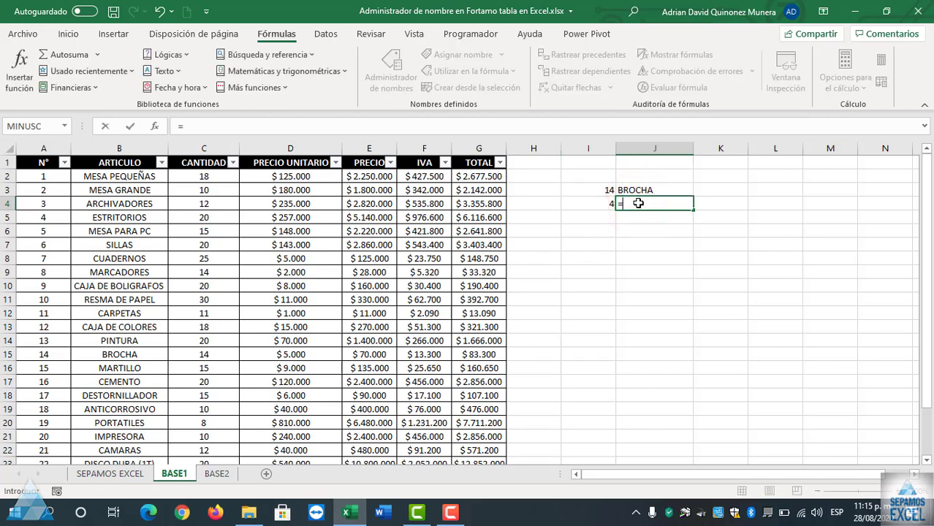
text(BUS)
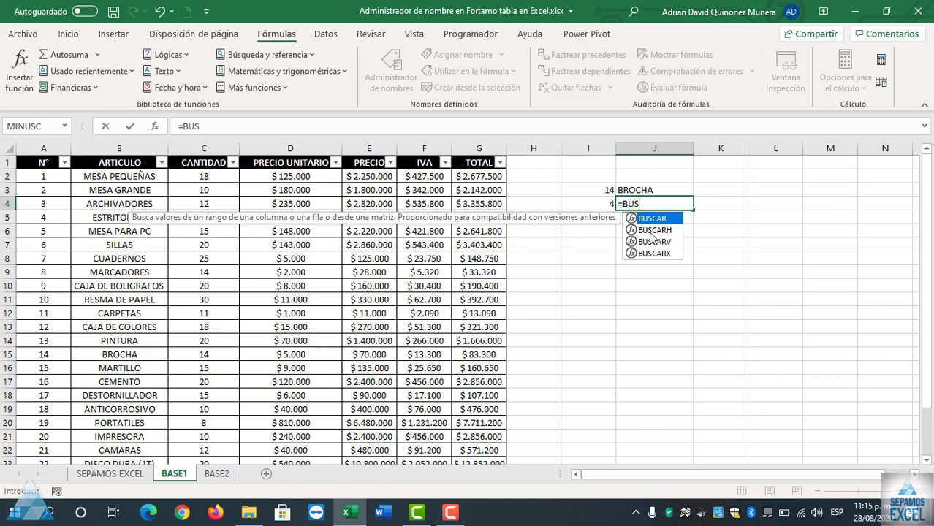
double_click(655, 241)
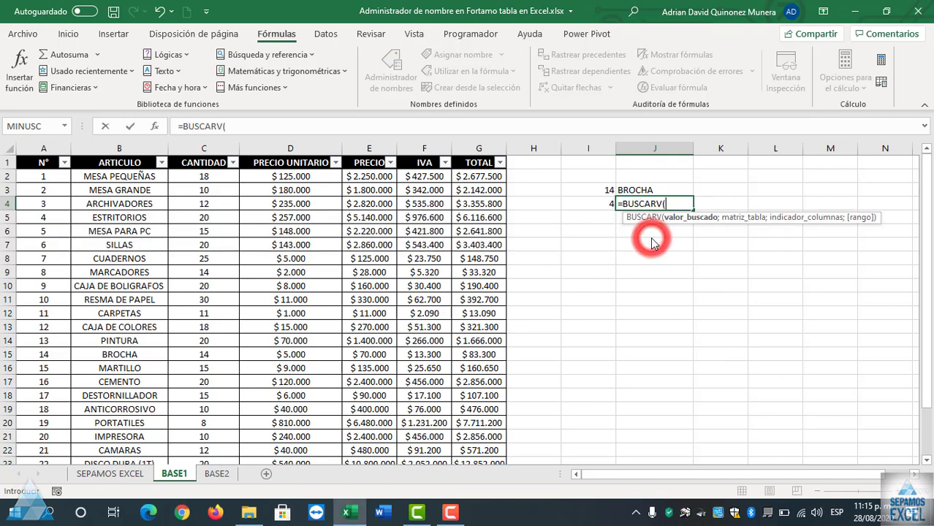
click(599, 202)
text(;)
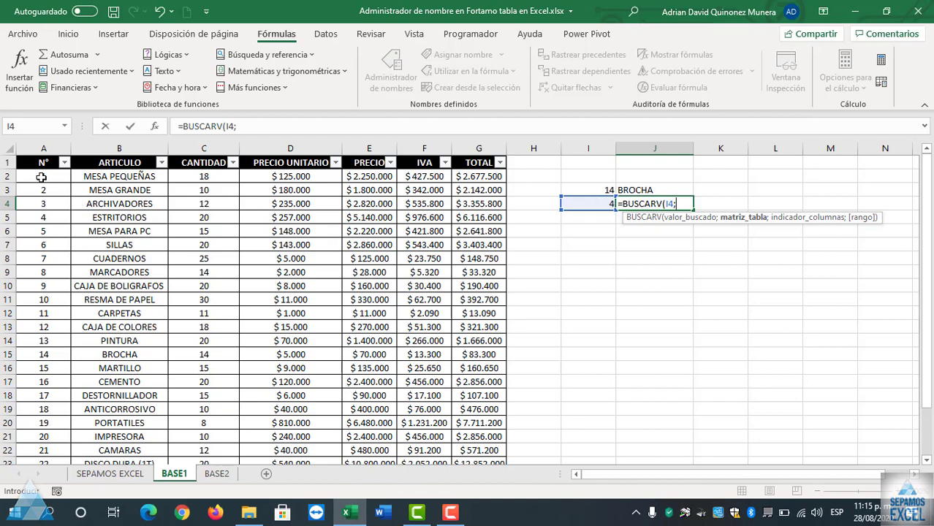
mouse_move(42, 176)
mouse_down()
mouse_move(481, 254)
mouse_move(476, 468)
mouse_up()
scroll(553, 359, up, 2)
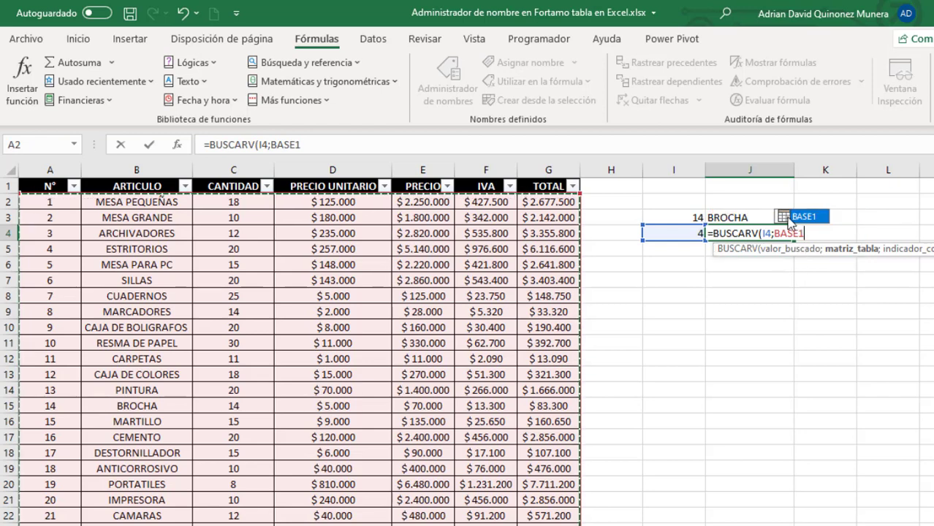
double_click(787, 217)
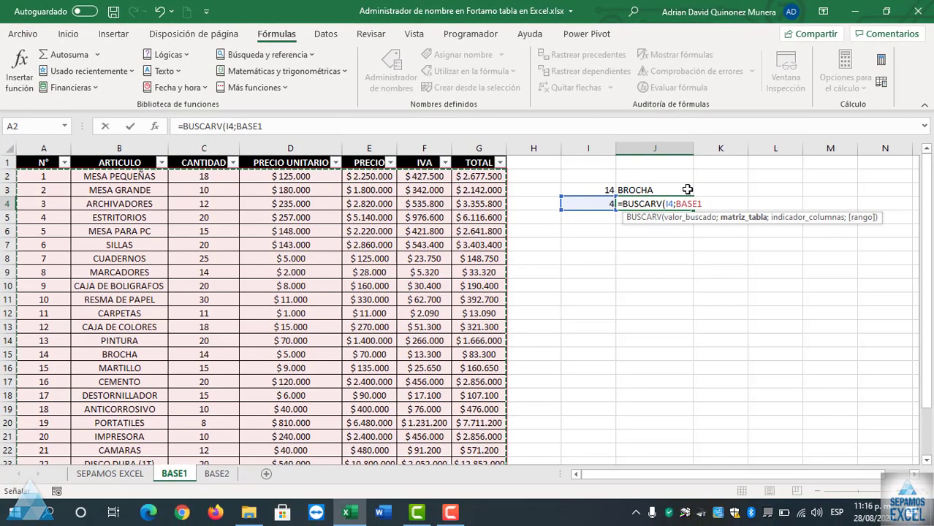
text(;2)
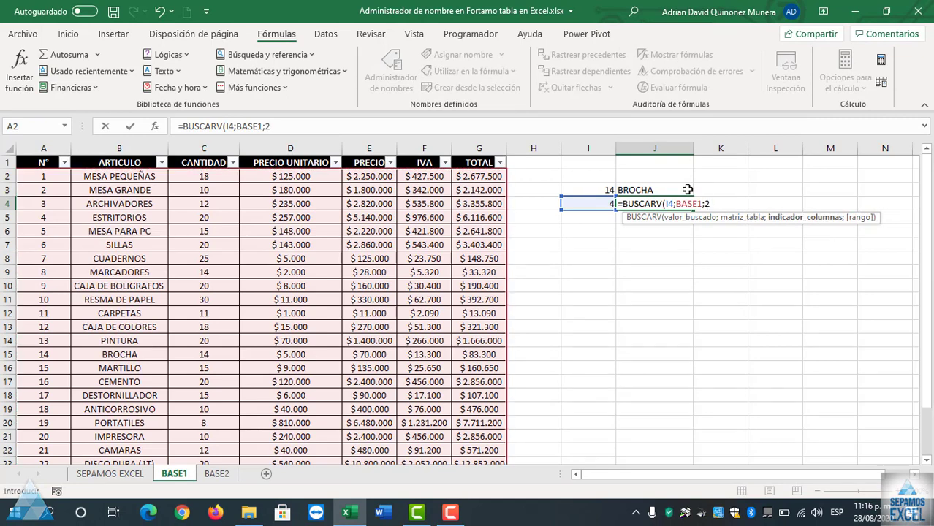
text(;FALSO)
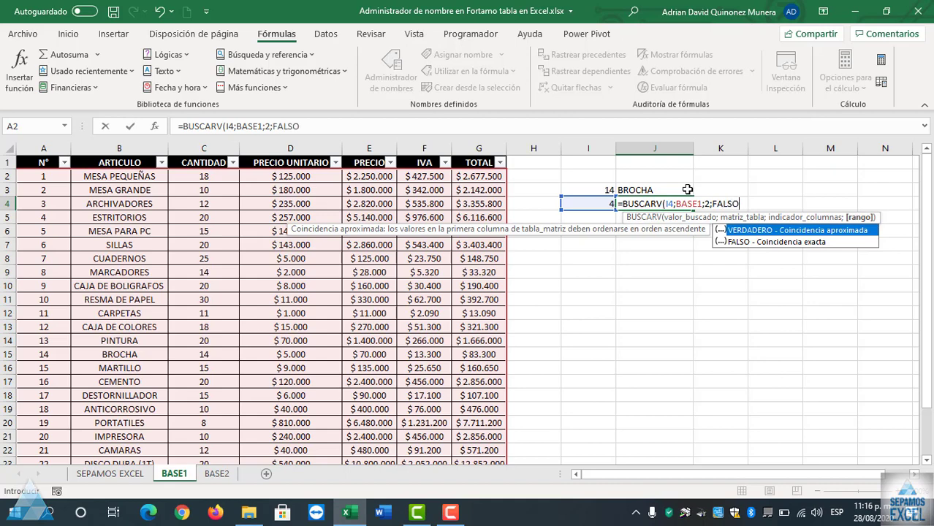
key(Return)
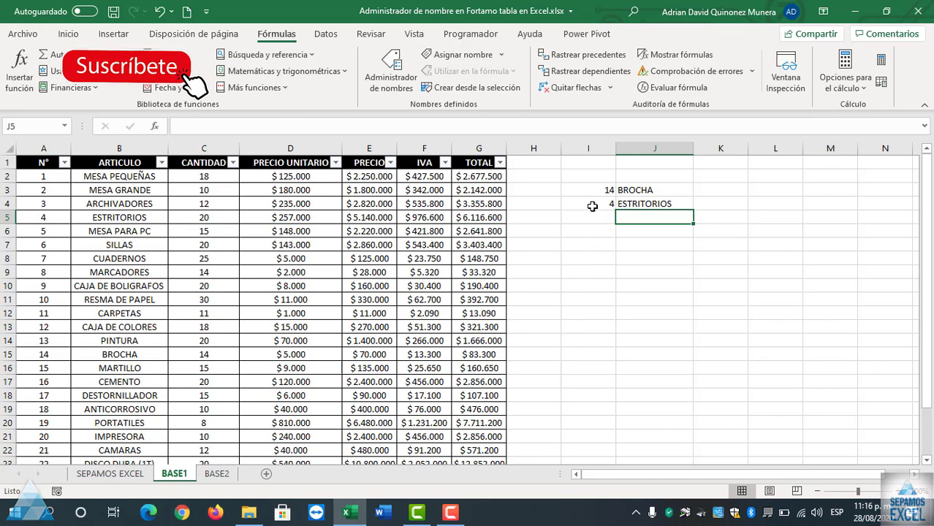
- Clear the trial item numbers and lookup results in columns I and J, then show sheet BASE2
click(592, 206)
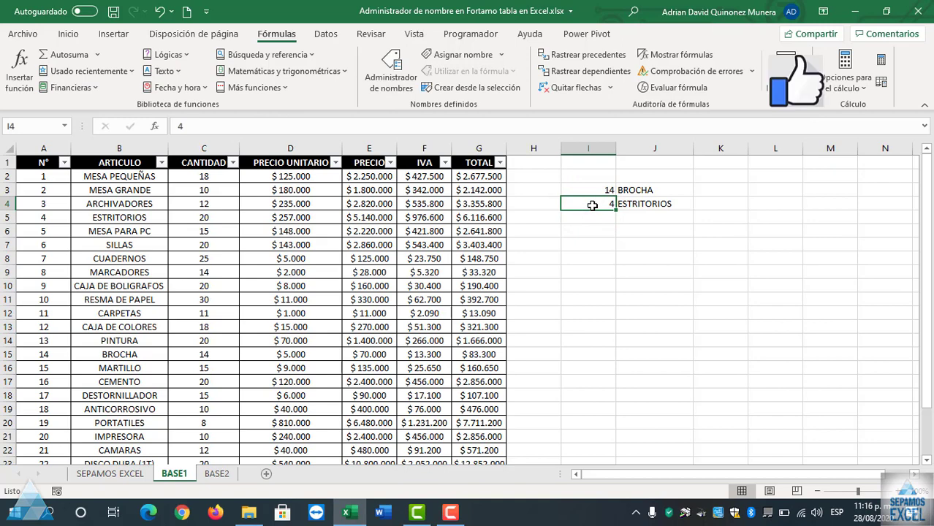
click(594, 258)
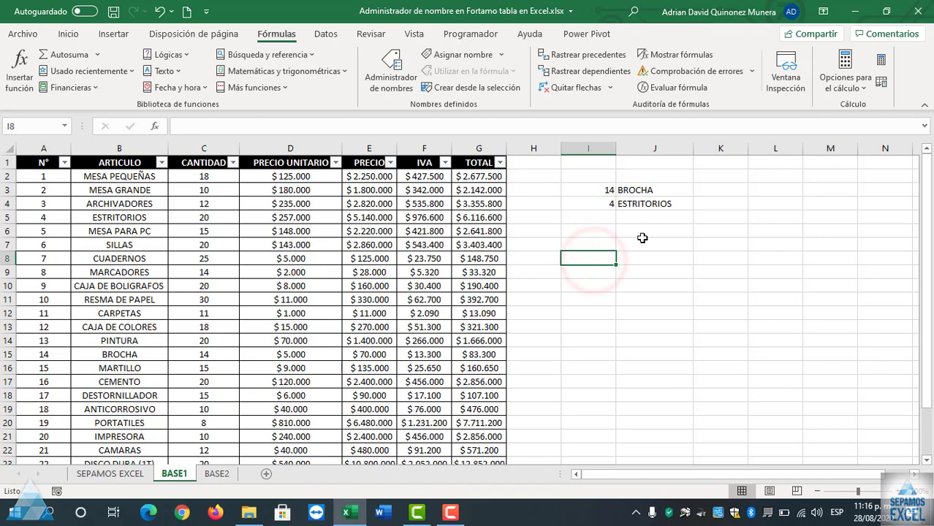
drag(656, 241, 566, 182)
key(Delete)
click(618, 313)
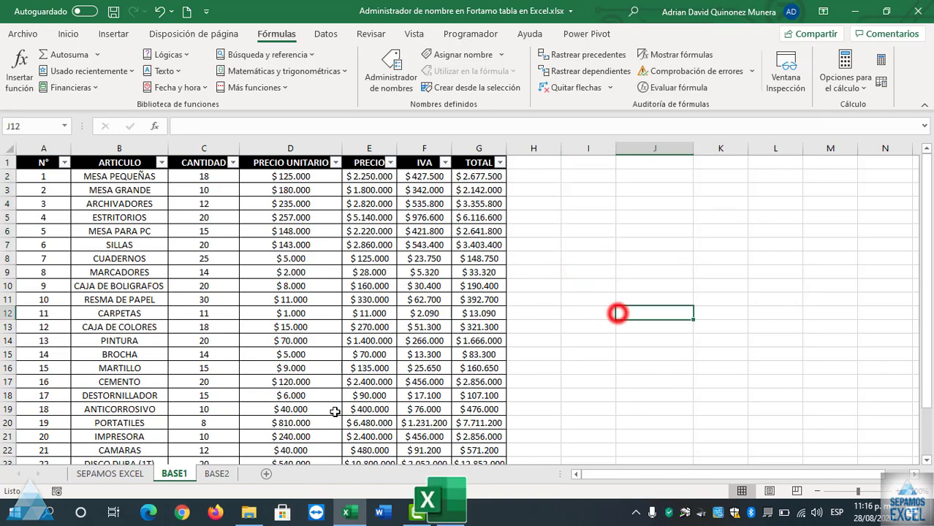
click(215, 475)
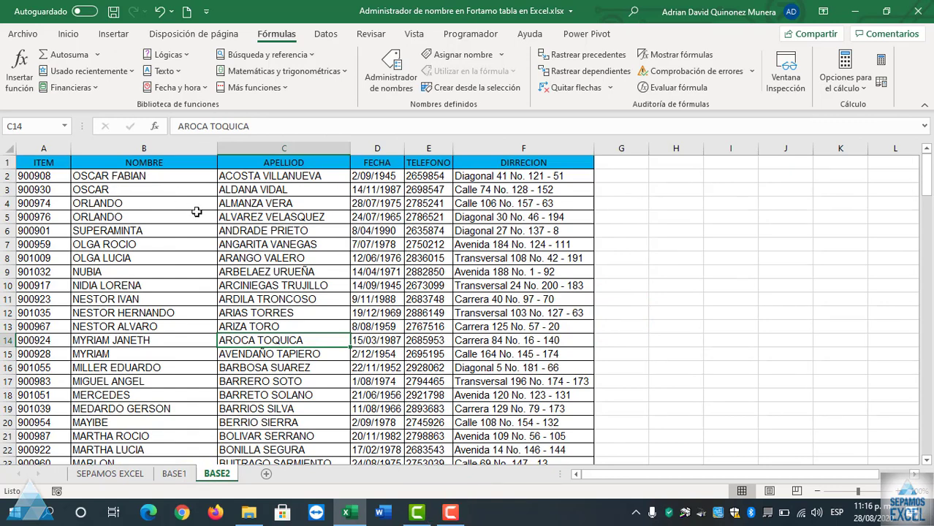
- Format BASE2's A1:F156 as a table with headers and a medium banded style
click(28, 161)
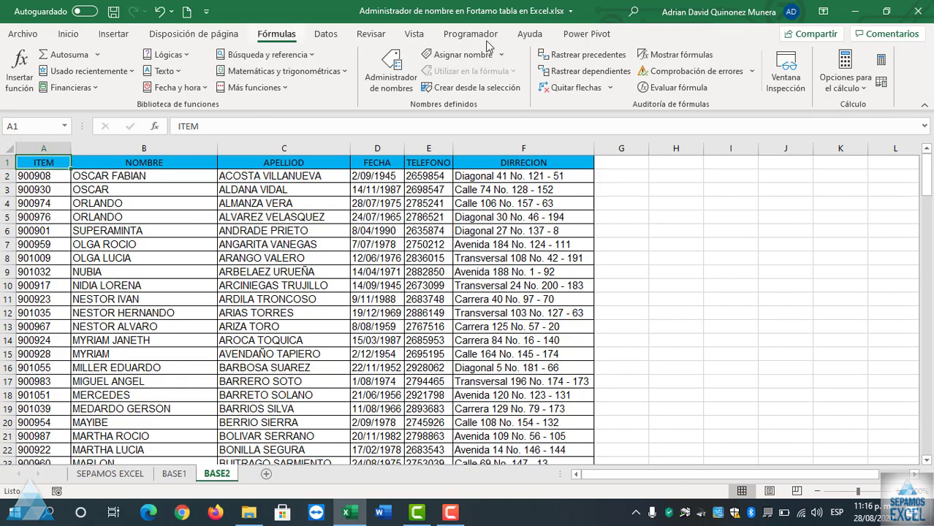
click(69, 34)
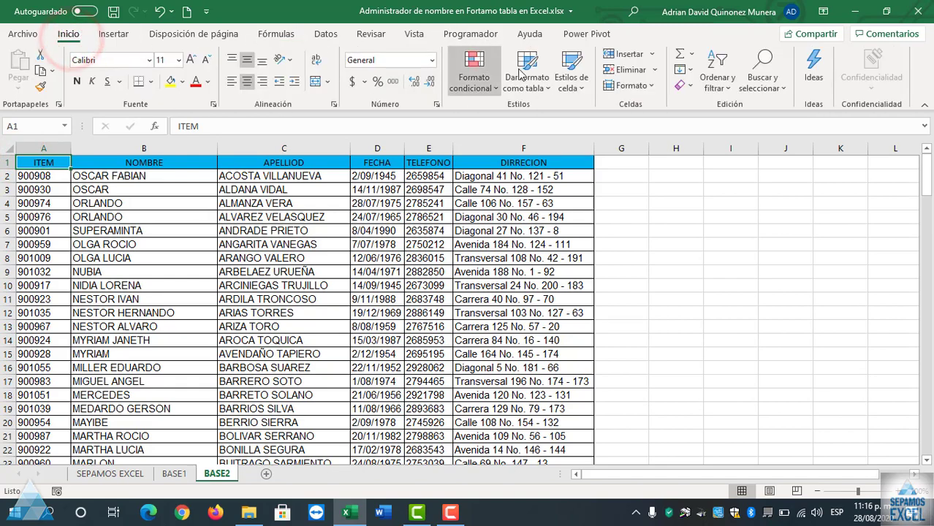
click(525, 73)
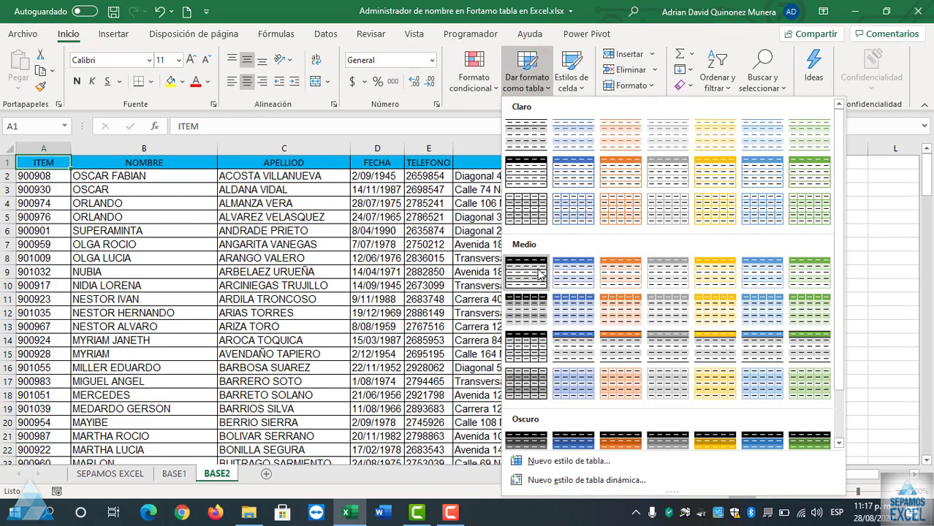
click(553, 269)
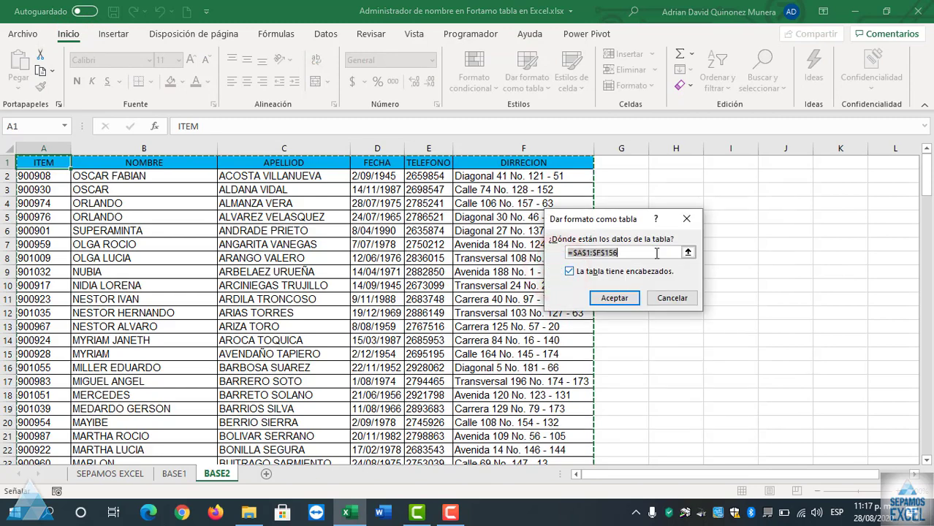
click(614, 298)
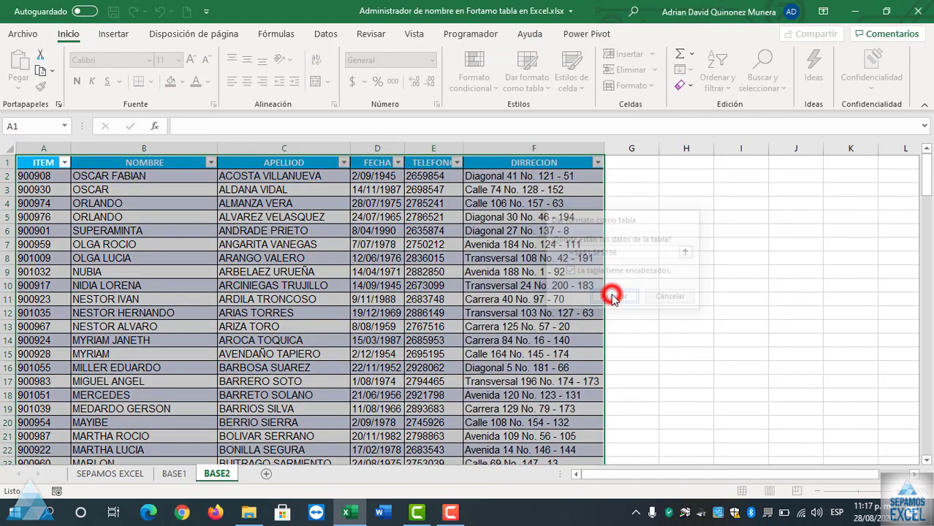
click(654, 273)
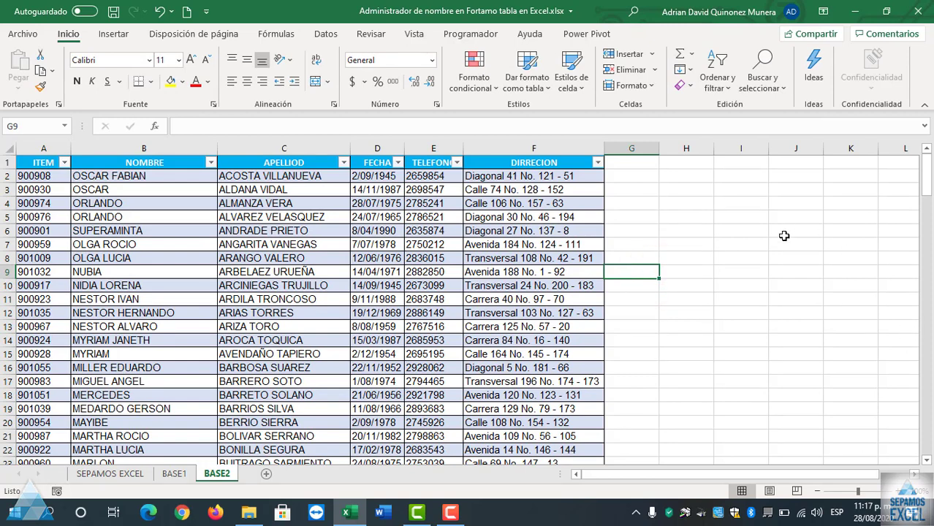
click(686, 193)
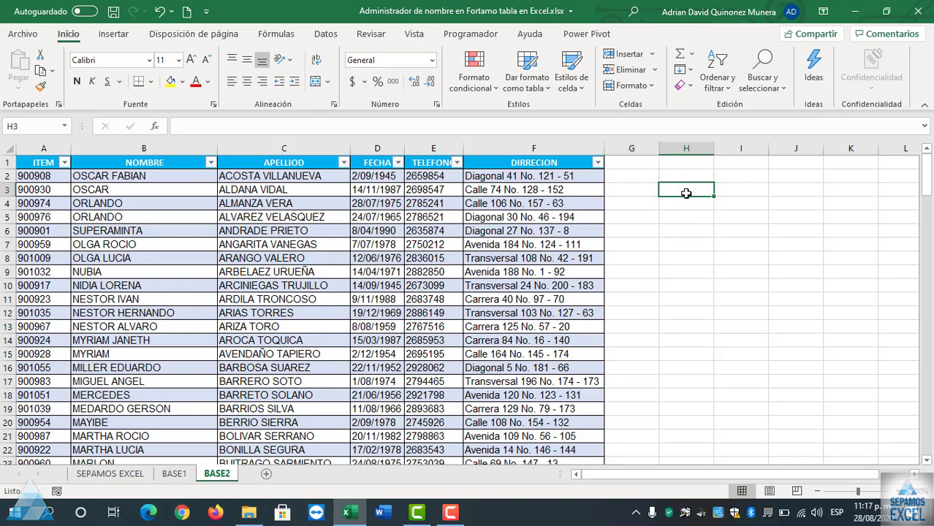
text(=)
text(CO)
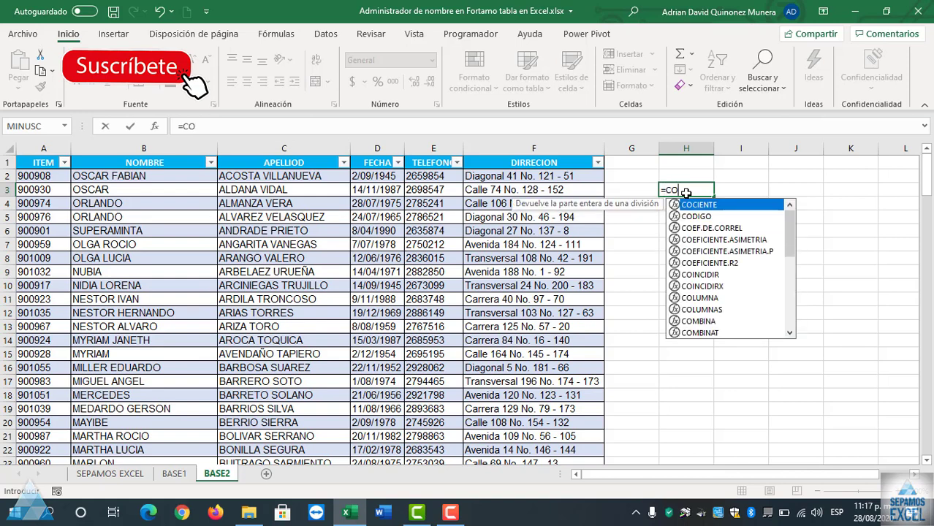
text(NTAR)
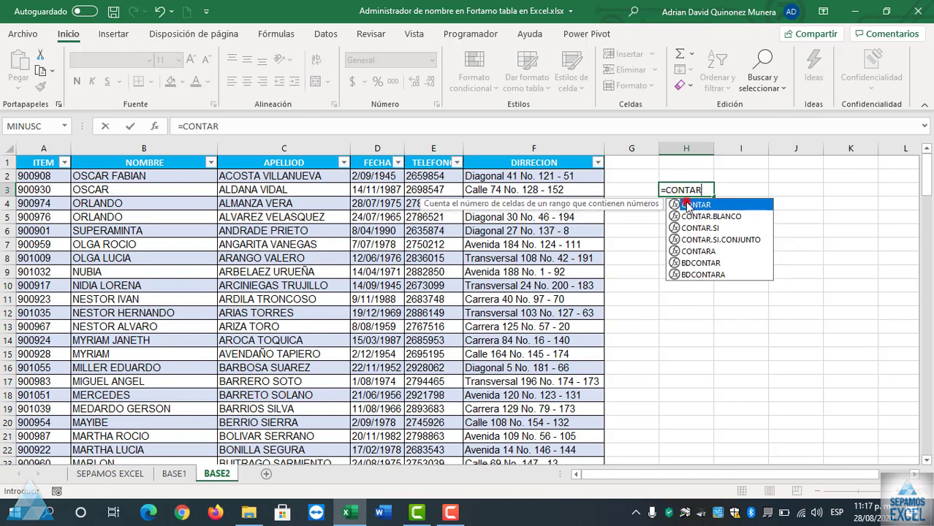
double_click(687, 205)
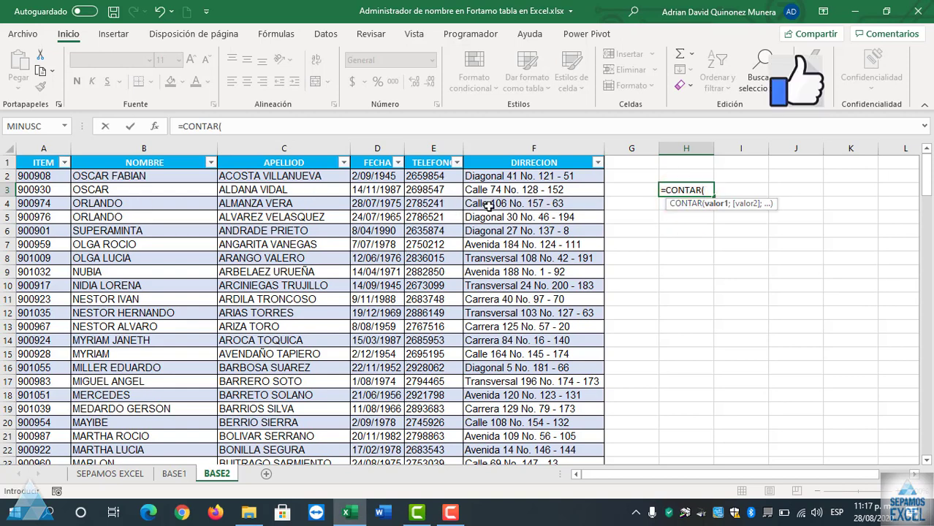
key(BackSpace)
key(BackSpace)
key(BackSpace)
key(BackSpace)
key(BackSpace)
key(BackSpace)
key(BackSpace)
key(BackSpace)
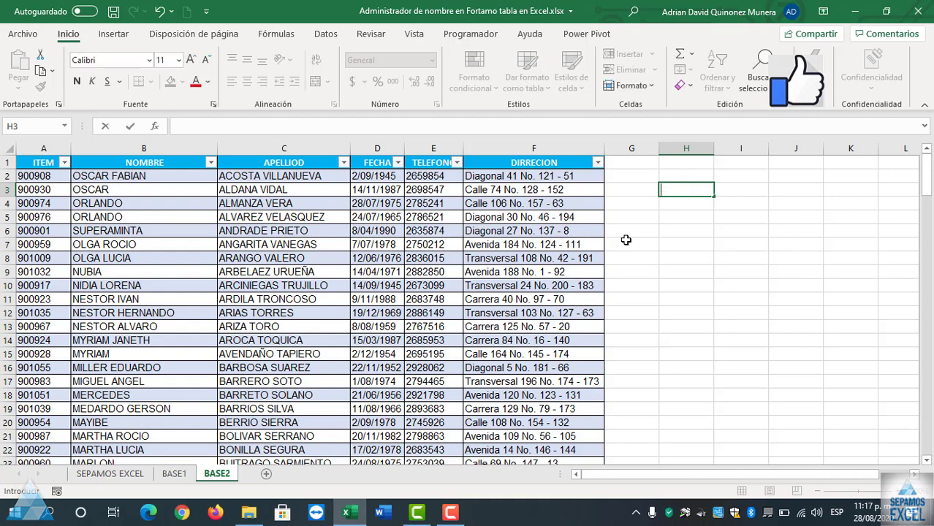
click(626, 242)
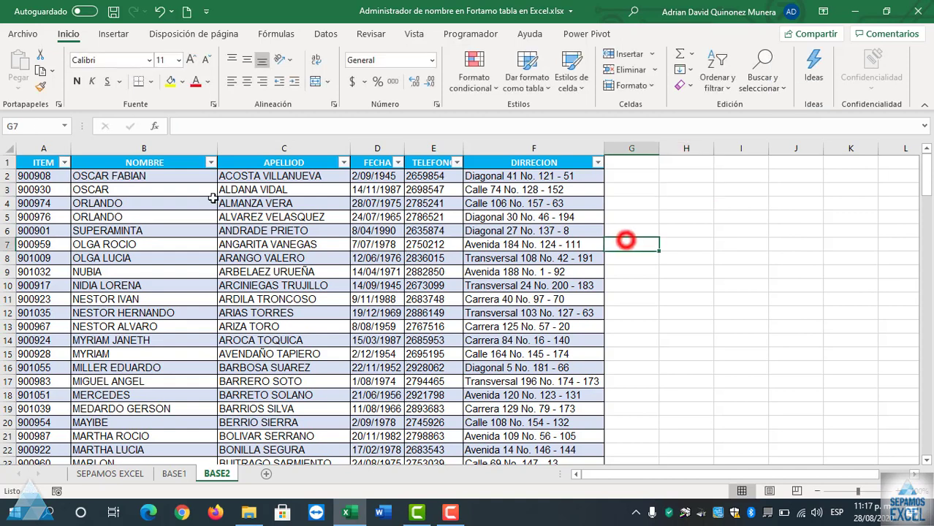
click(135, 166)
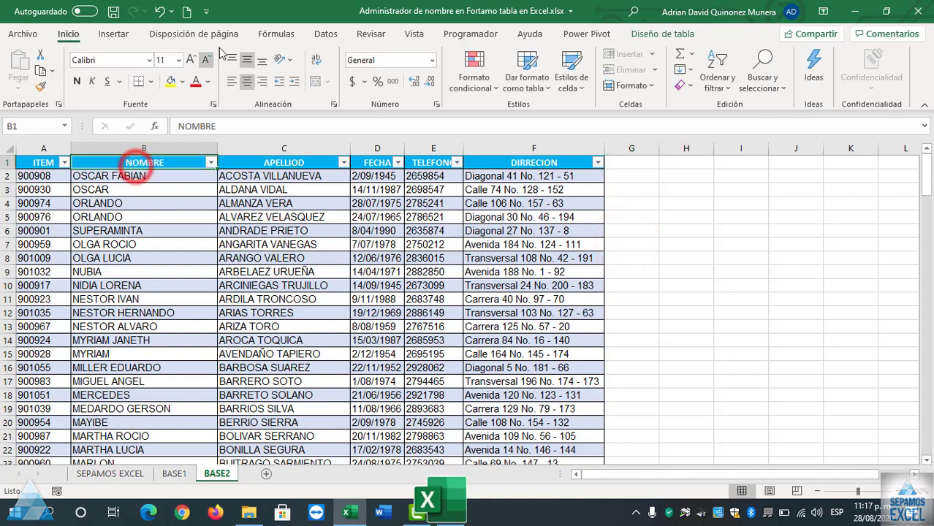
- In Administrador de nombres, rename table Tabla3 to BASE2 (=BASE2!$A$2:$F$156)
click(296, 35)
click(383, 67)
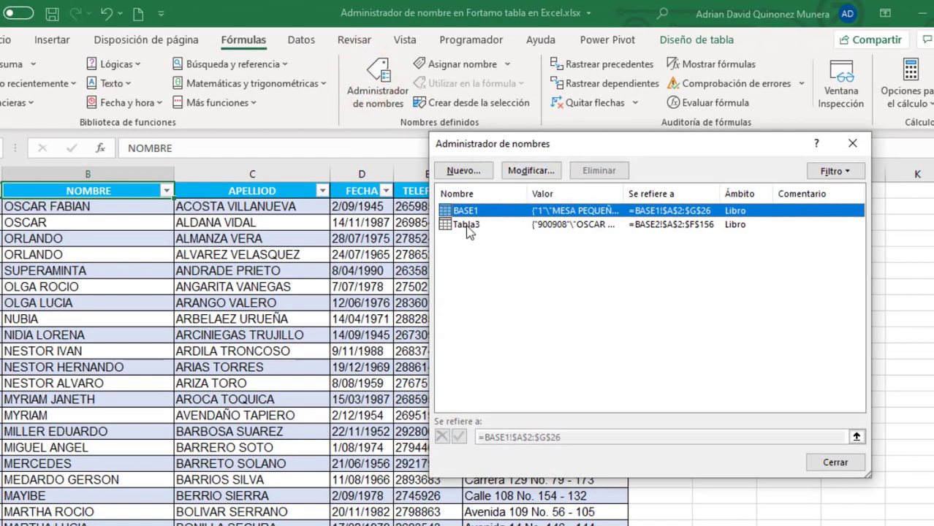
click(467, 226)
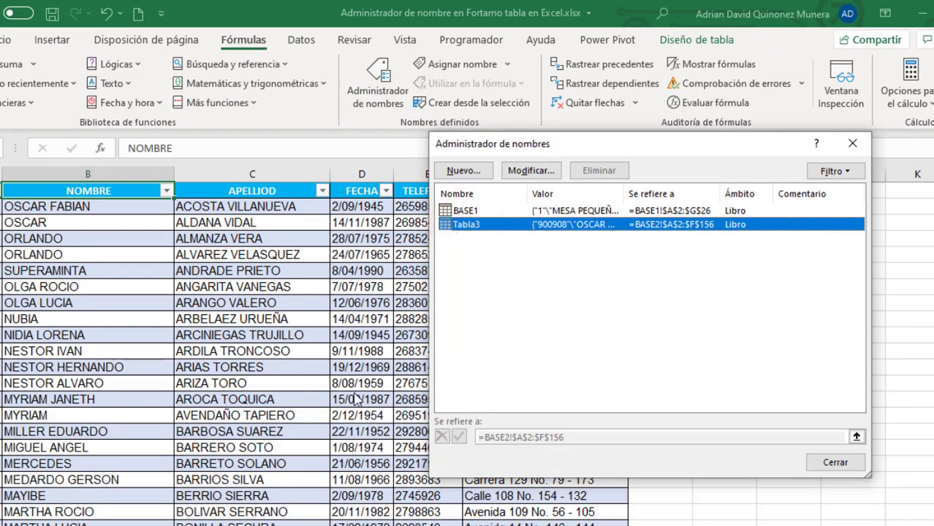
click(468, 227)
click(533, 172)
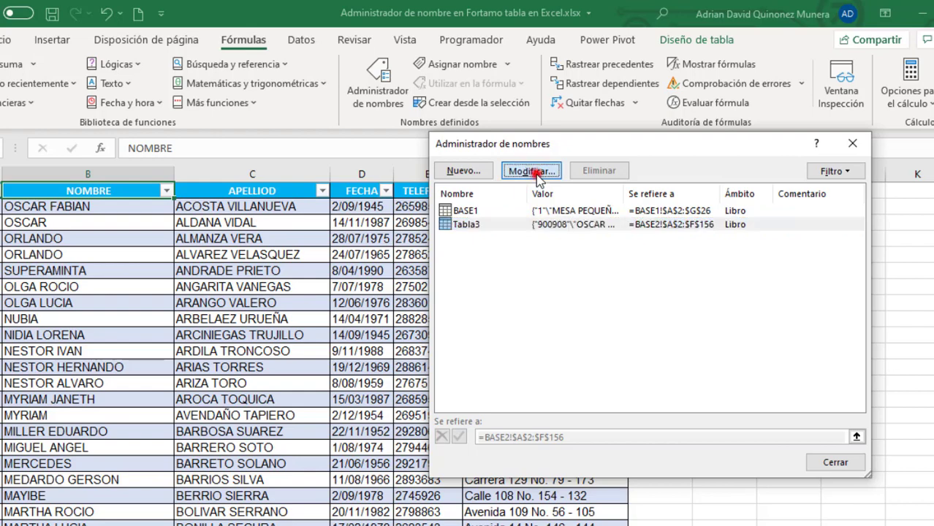
key(BackSpace)
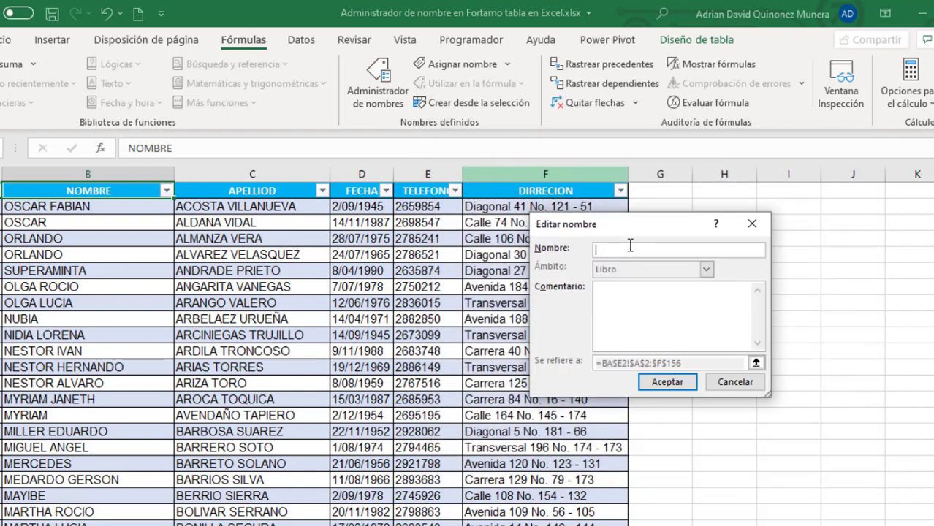
text(BASE2)
key(Return)
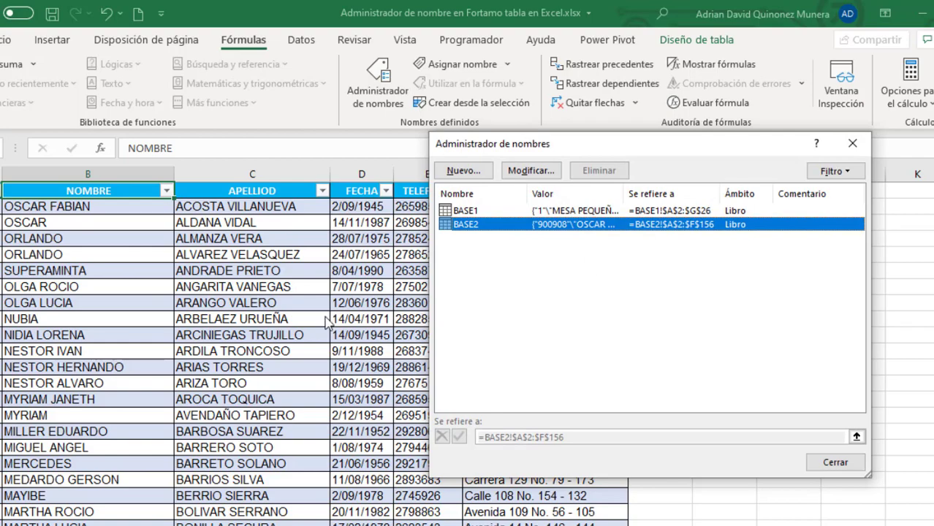
click(852, 146)
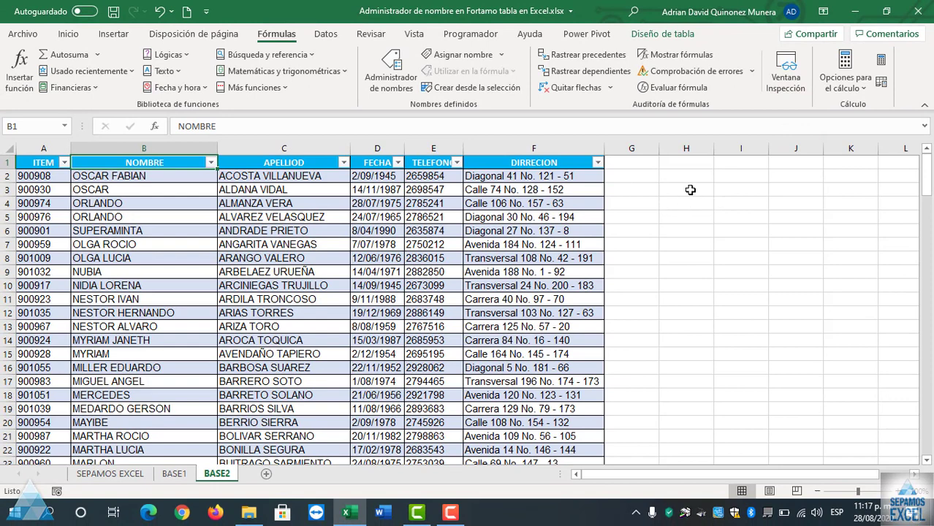
click(690, 190)
- Copy the ITEM value 900908 from A2 into H2
click(751, 194)
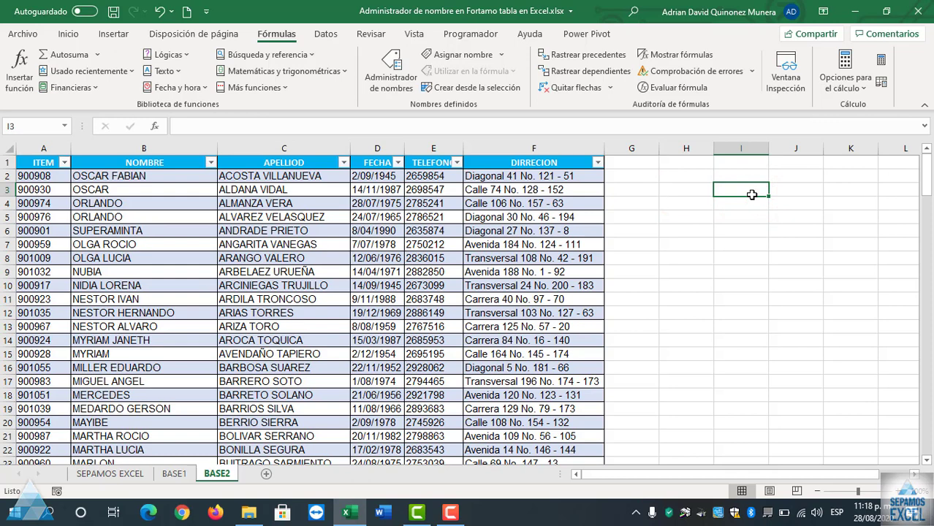
click(680, 177)
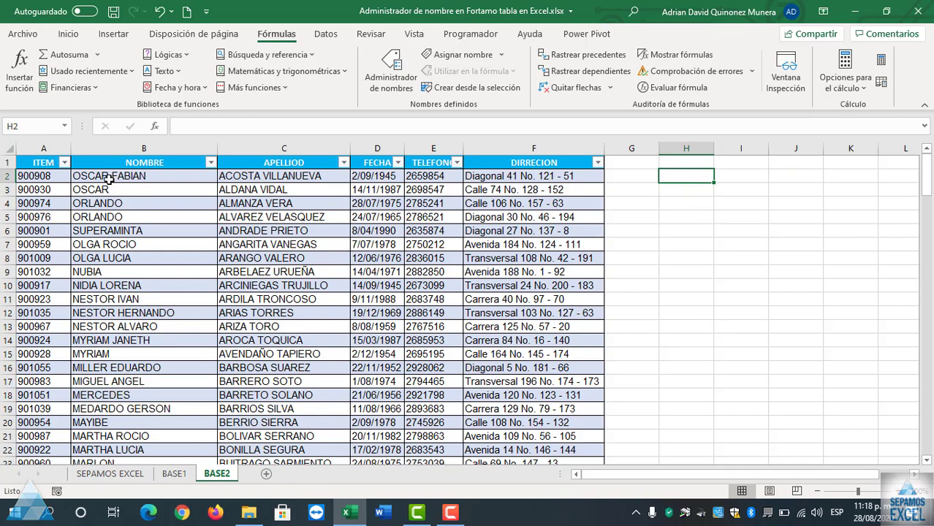
right_click(57, 173)
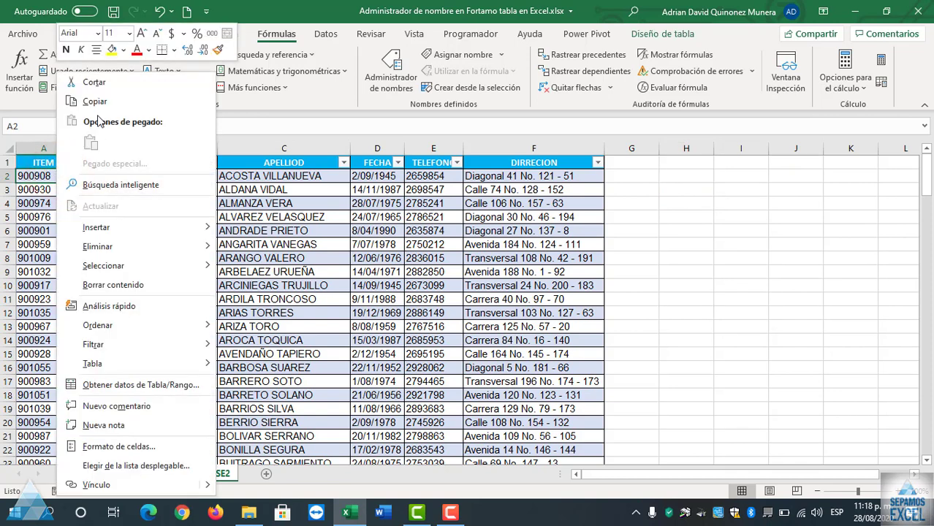
click(95, 102)
click(693, 177)
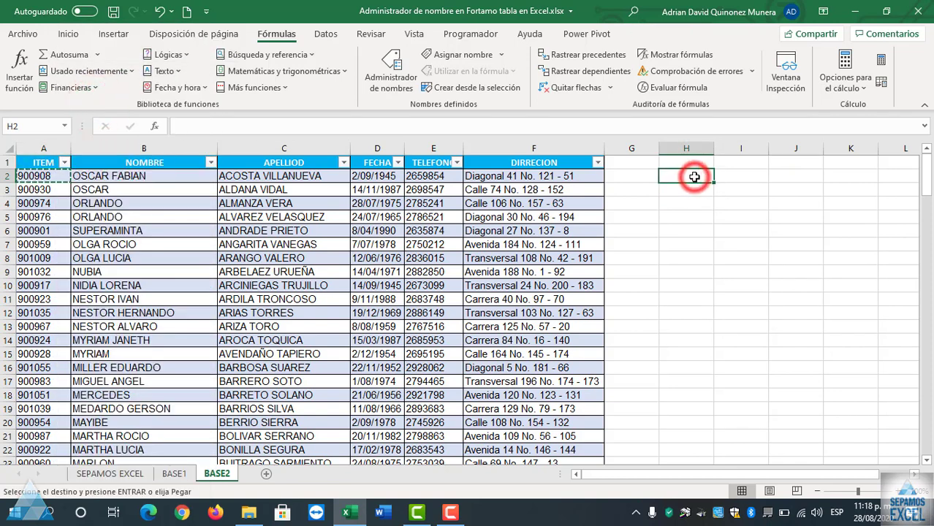
key(ctrl+v)
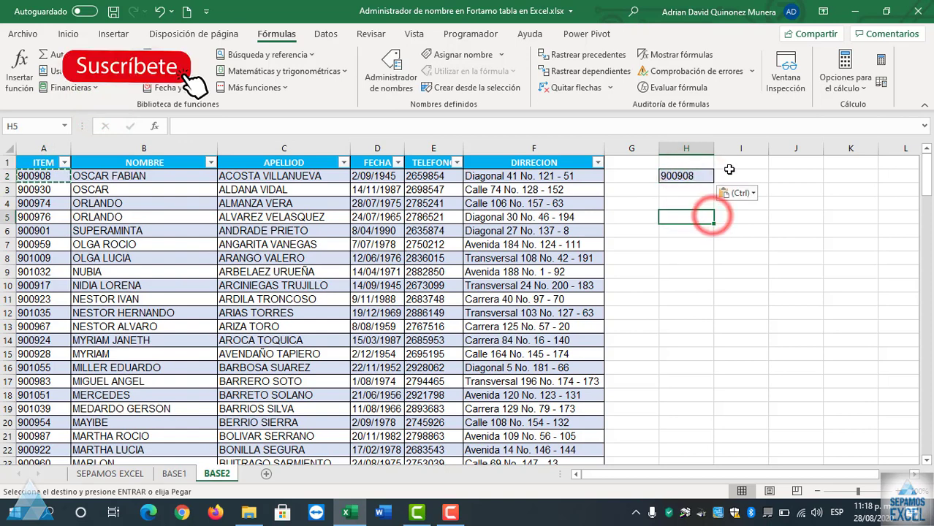
- Enter =BUSCARV(H2;BASE2;5;FALSO) in I2 to look up the item's phone number
click(733, 176)
text(=)
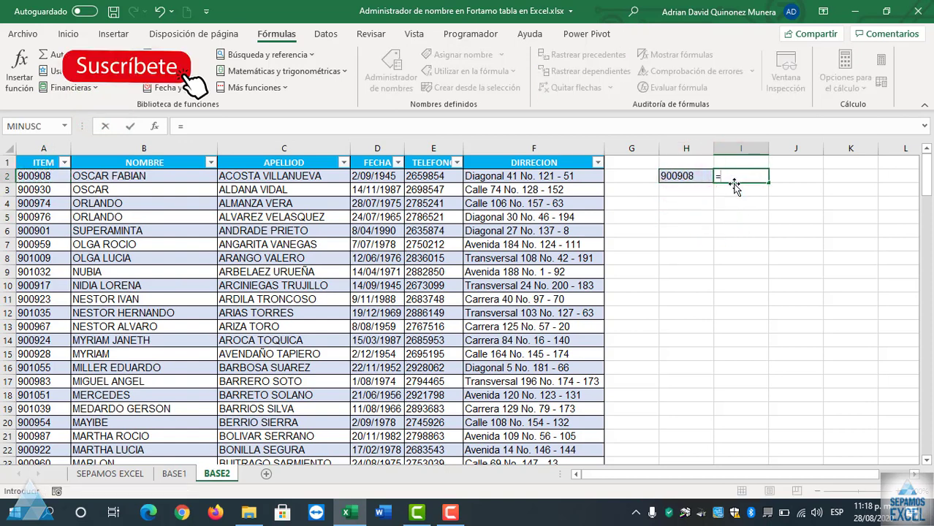
text(BUS)
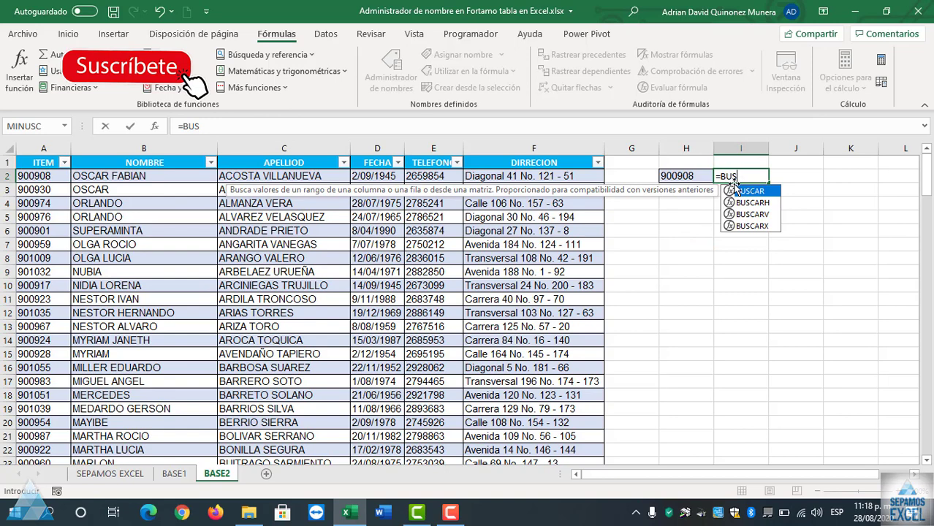
double_click(753, 215)
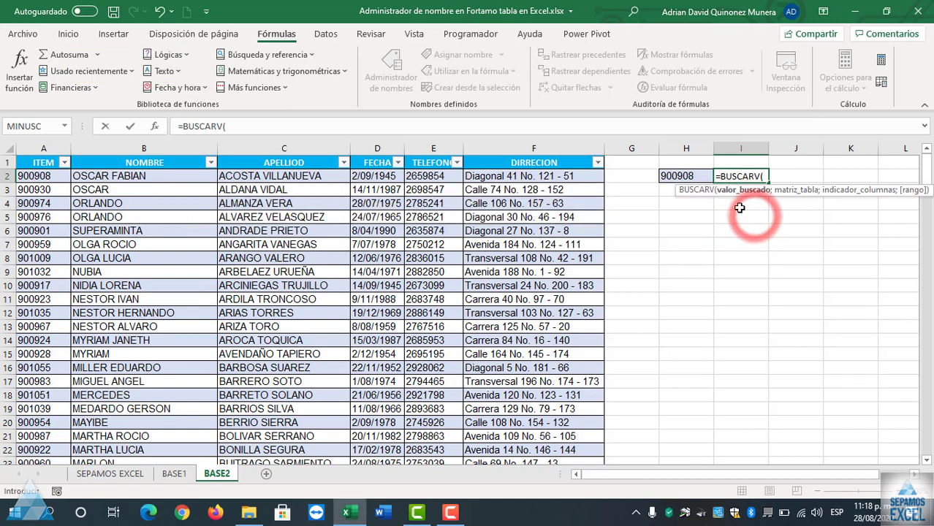
click(700, 175)
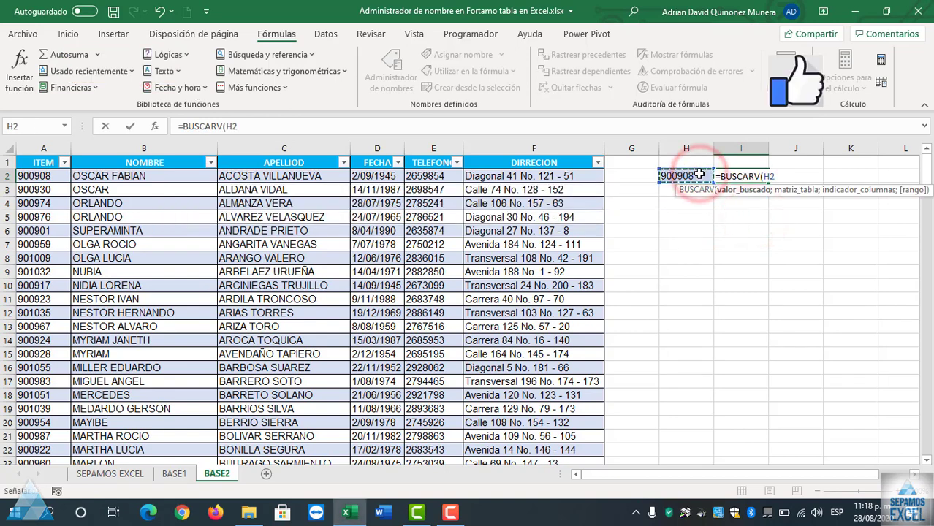
text(;)
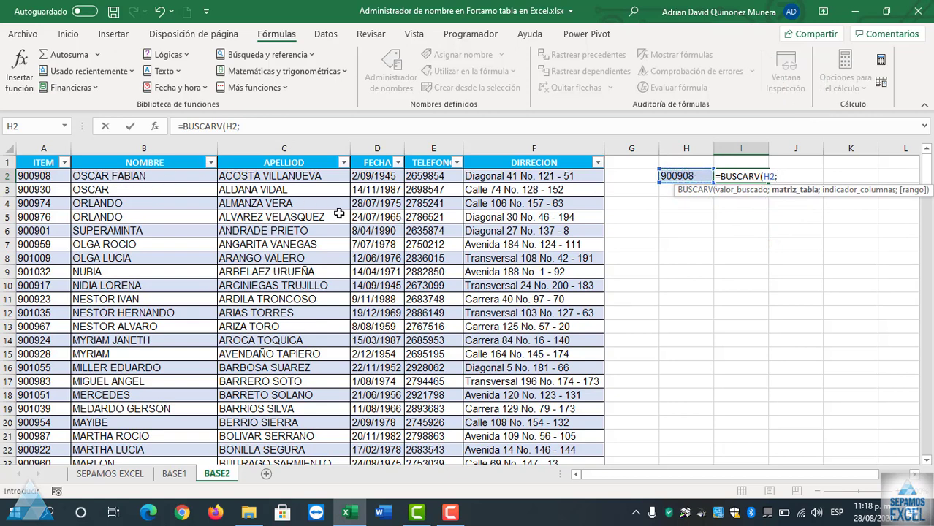
text(BA)
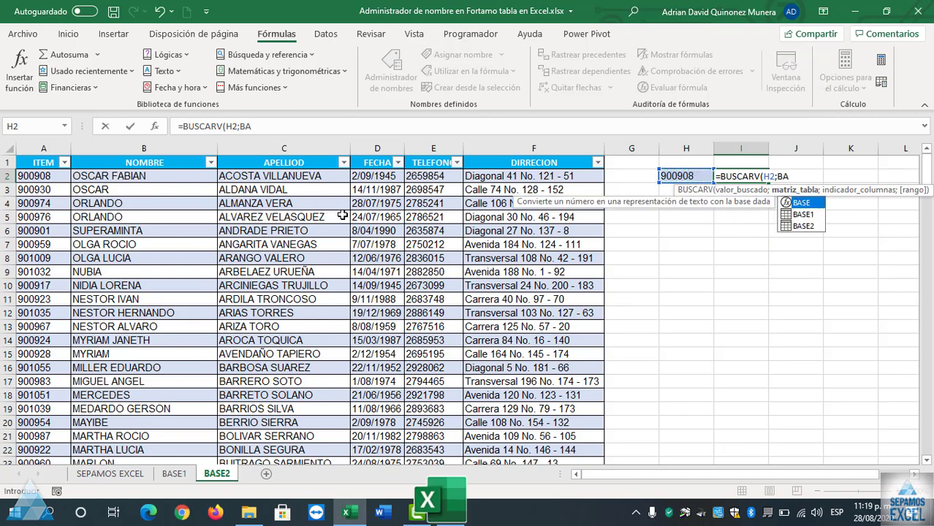
double_click(803, 226)
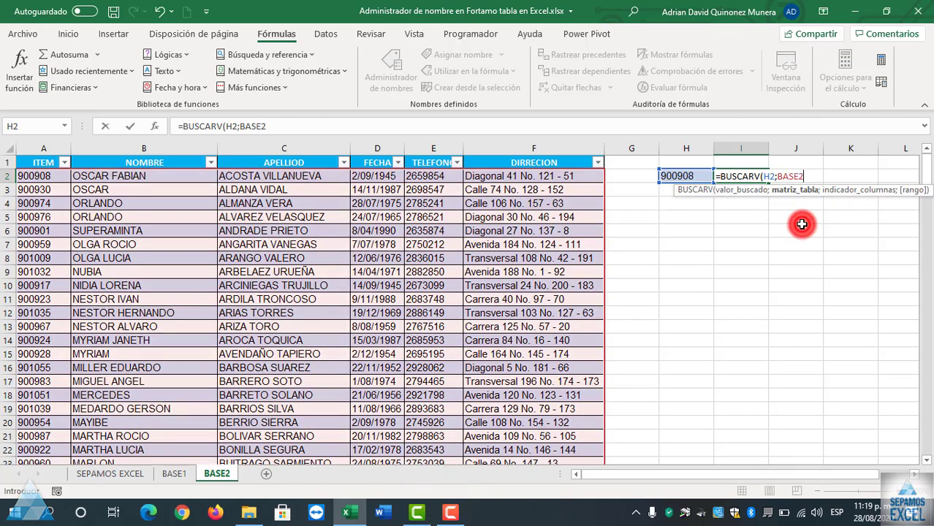
text(;5)
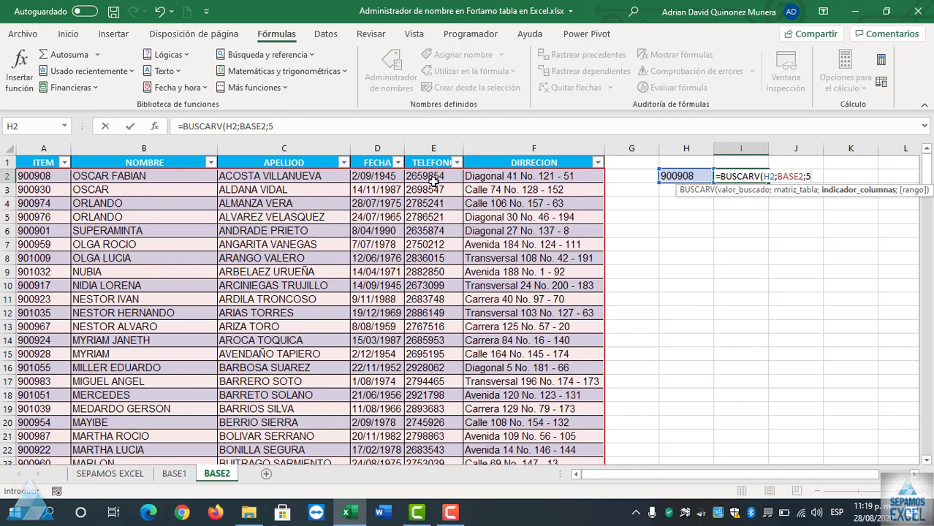
text(;FAL)
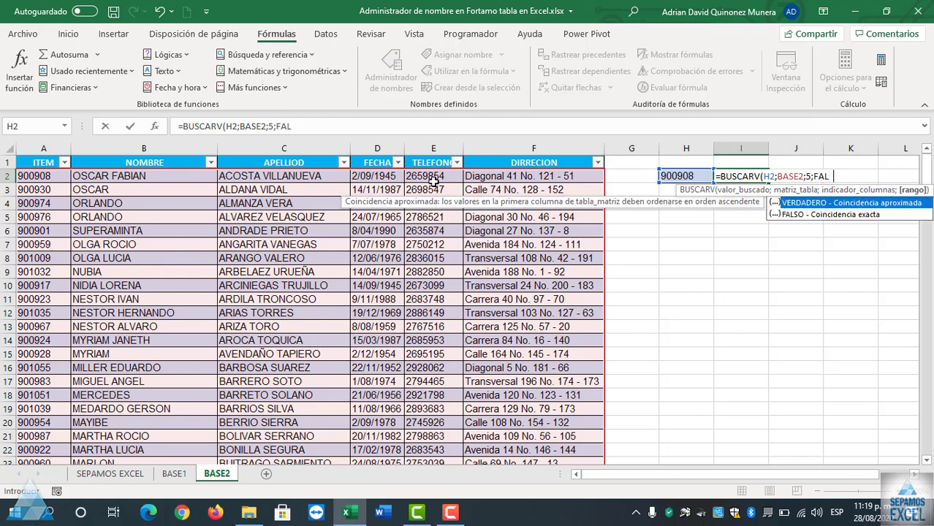
text(SO)
key(Return)
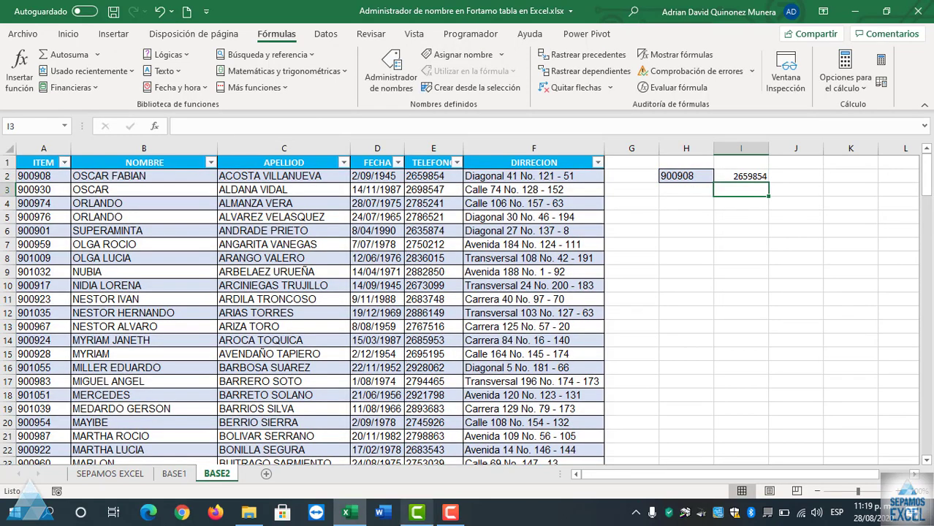
click(747, 178)
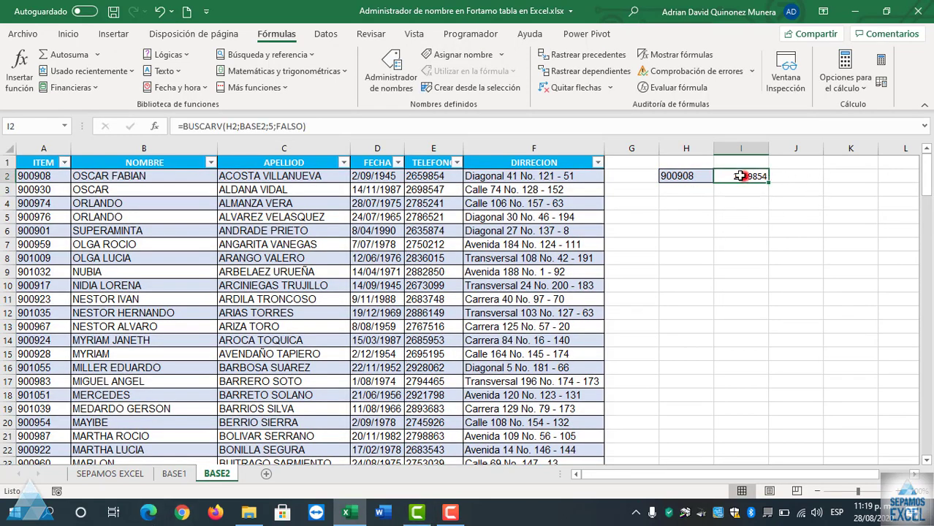
double_click(747, 179)
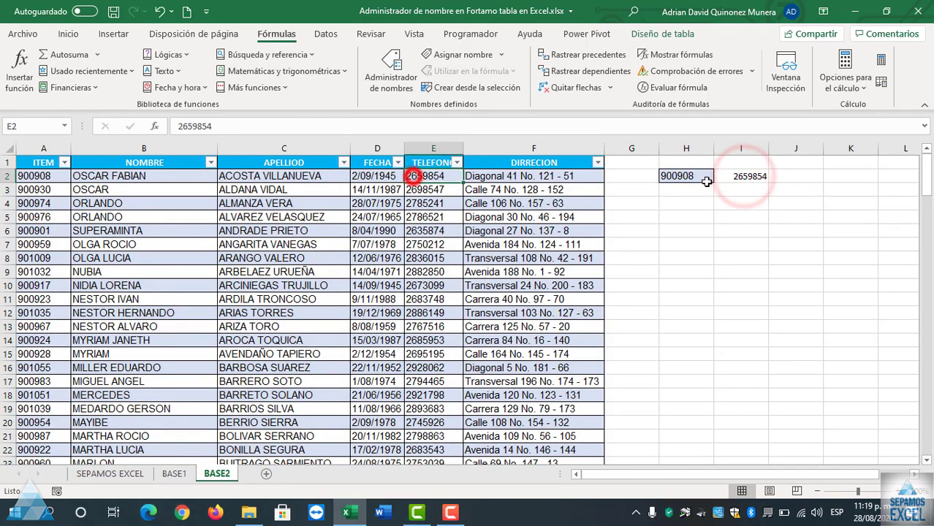
click(755, 182)
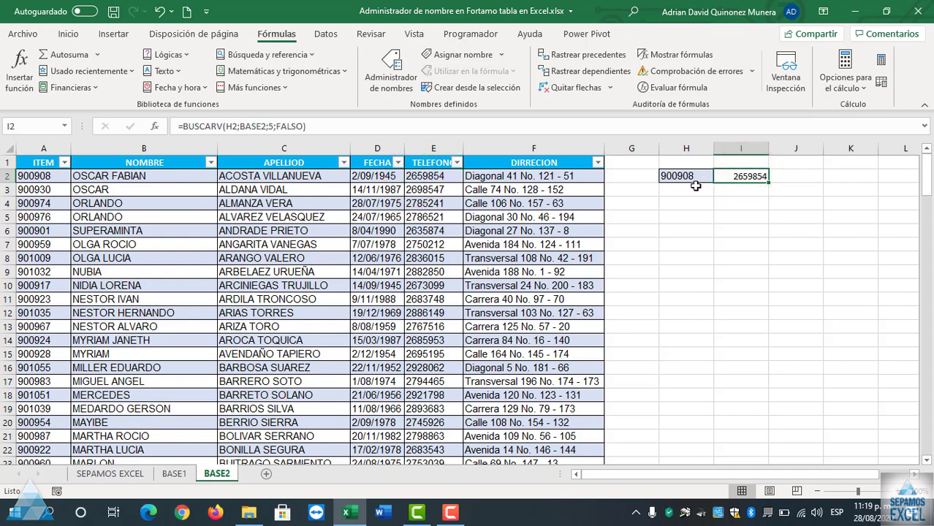
click(691, 201)
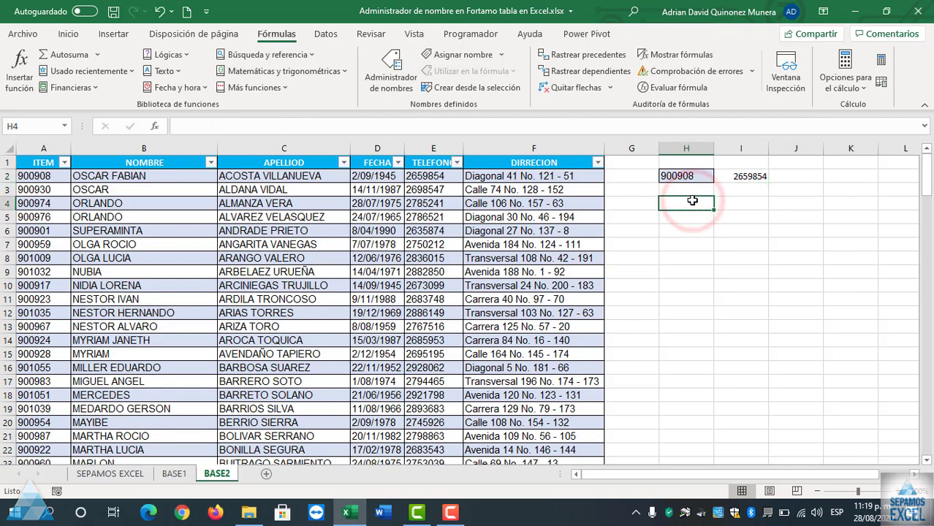
click(174, 473)
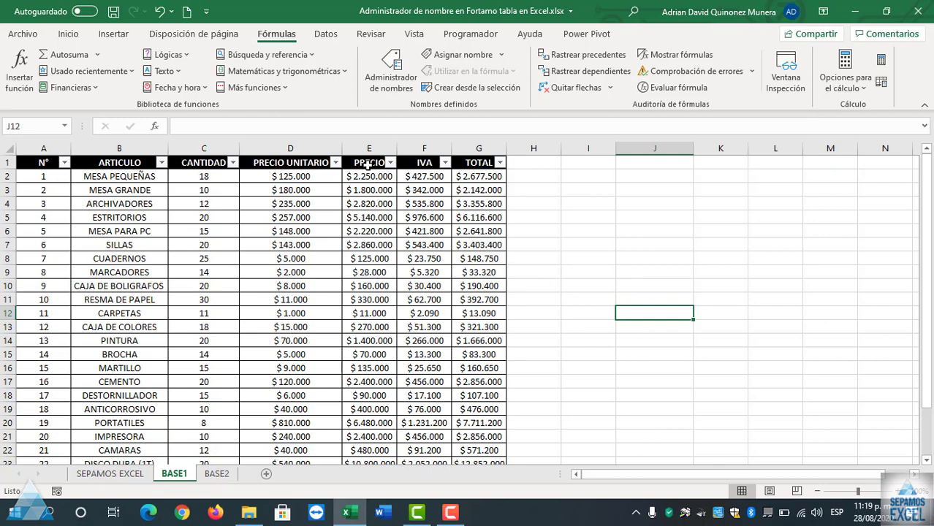
- Copy the PRECIO cells into J1, then undo that paste
drag(369, 165, 369, 258)
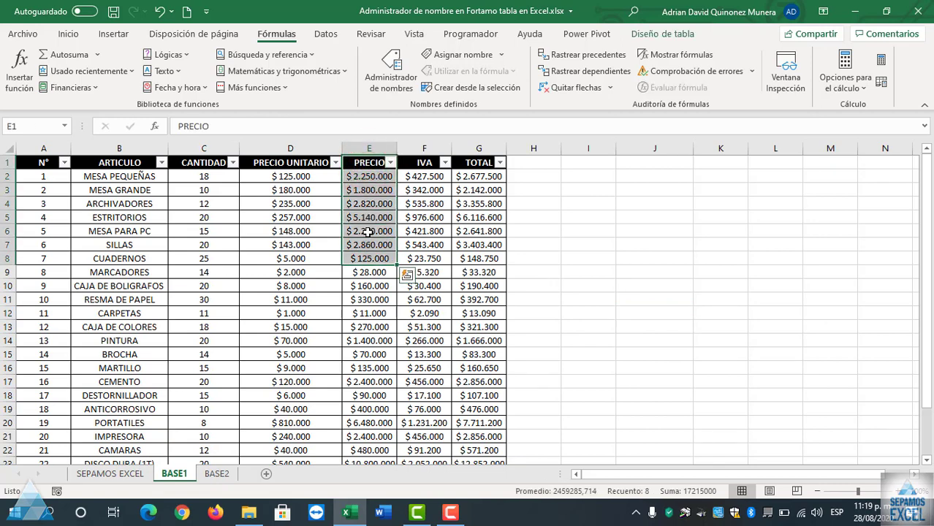
right_click(370, 232)
click(391, 99)
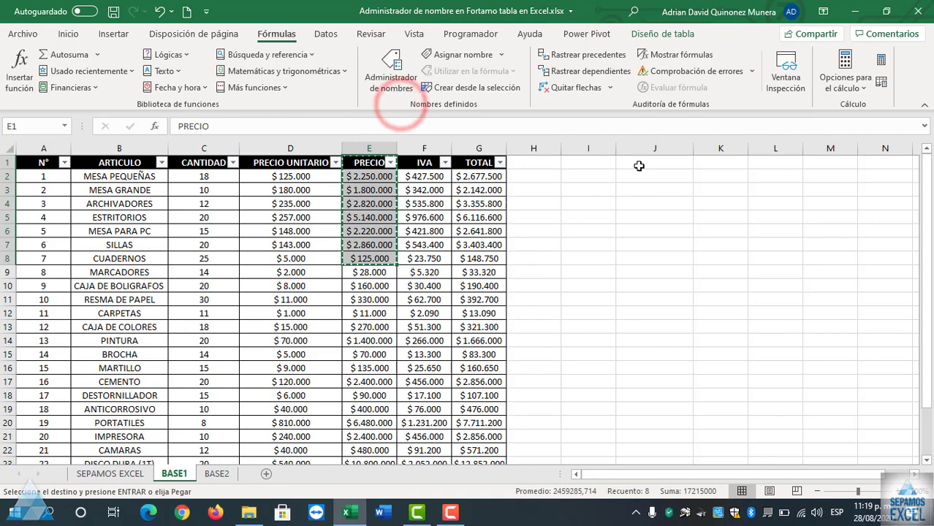
click(639, 166)
key(ctrl+v)
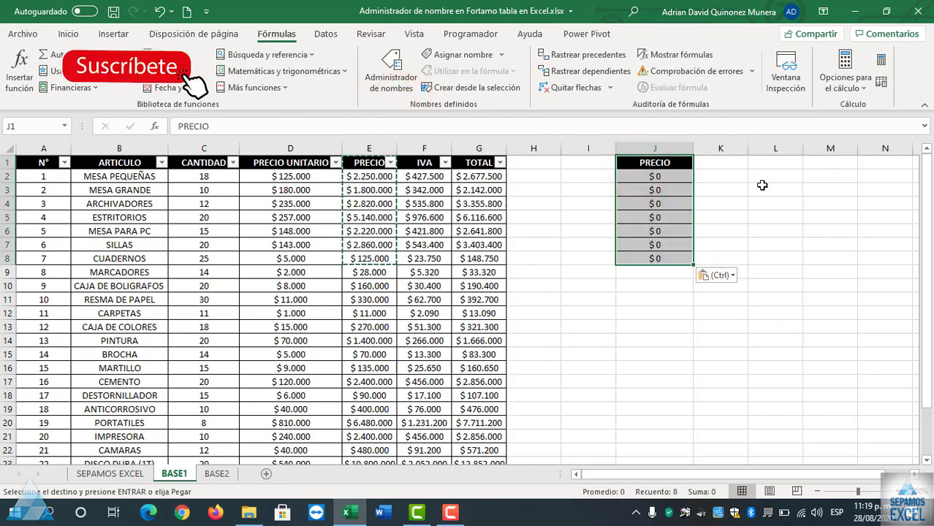
key(Escape)
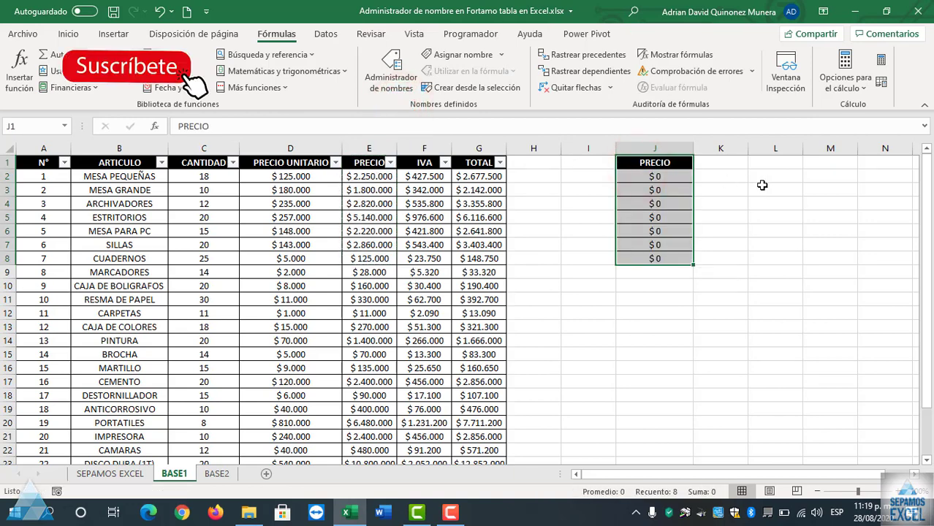
key(ctrl+z)
- Copy PRECIO UNITARIO D1:D8 into J1:J8 and select J1
drag(282, 166, 285, 257)
right_click(287, 243)
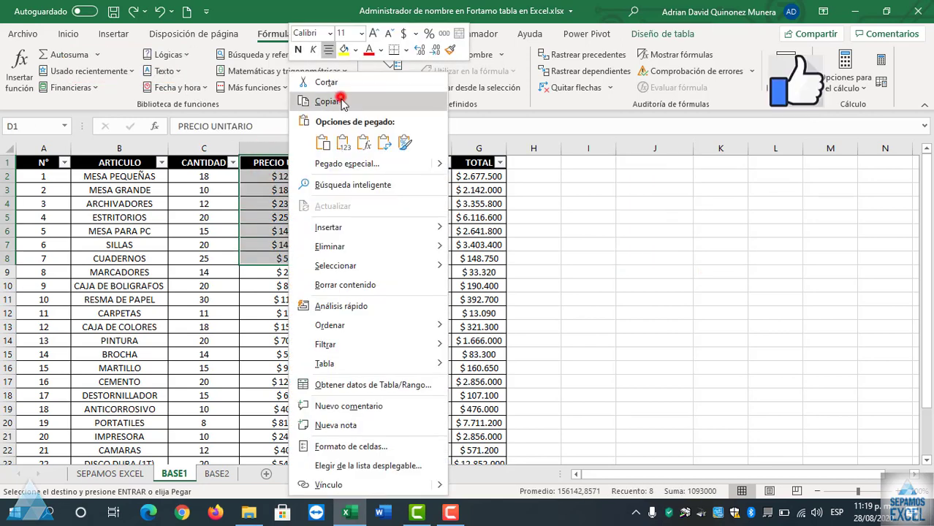
click(342, 102)
click(640, 165)
key(ctrl+v)
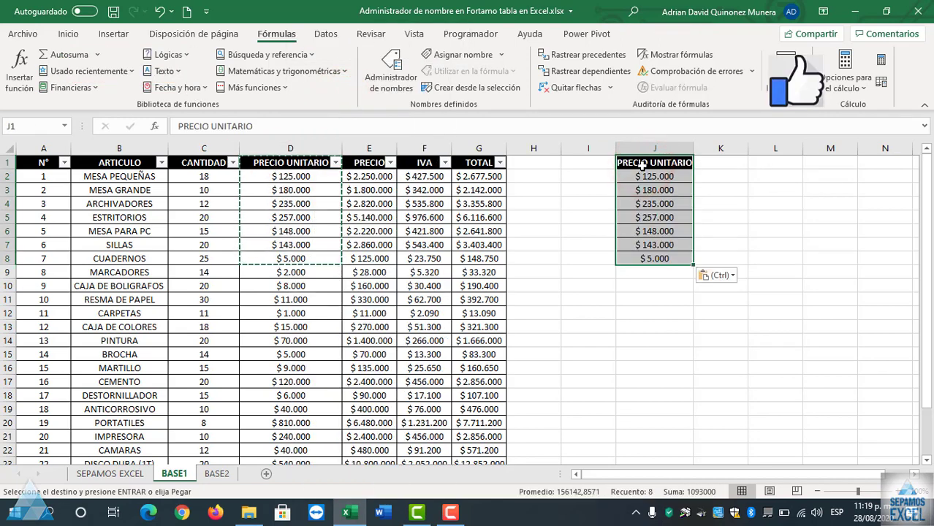
click(733, 216)
click(656, 162)
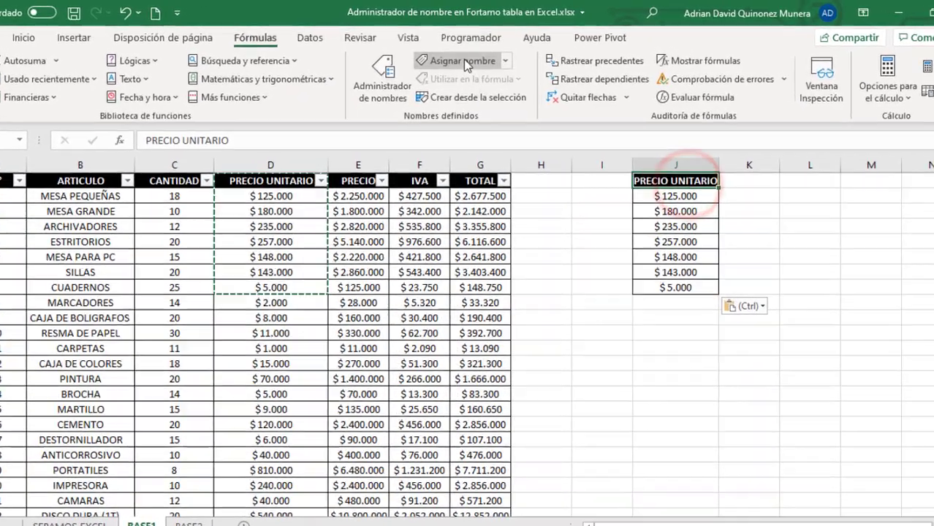
- Define a new name NUMERO in place of the suggested PRECIO_UNITARIO
click(463, 59)
mouse_move(630, 211)
mouse_down()
mouse_move(630, 287)
mouse_move(687, 334)
mouse_up()
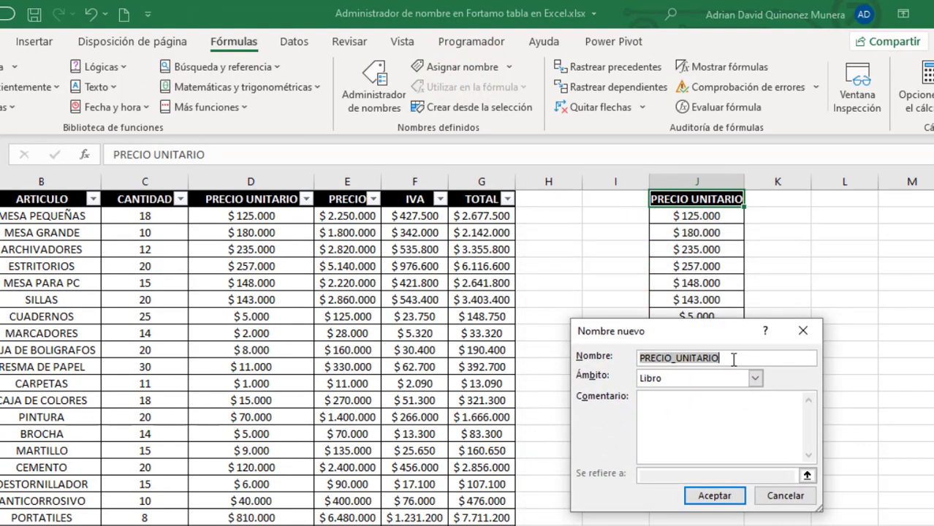
key(BackSpace)
text(NUMERO)
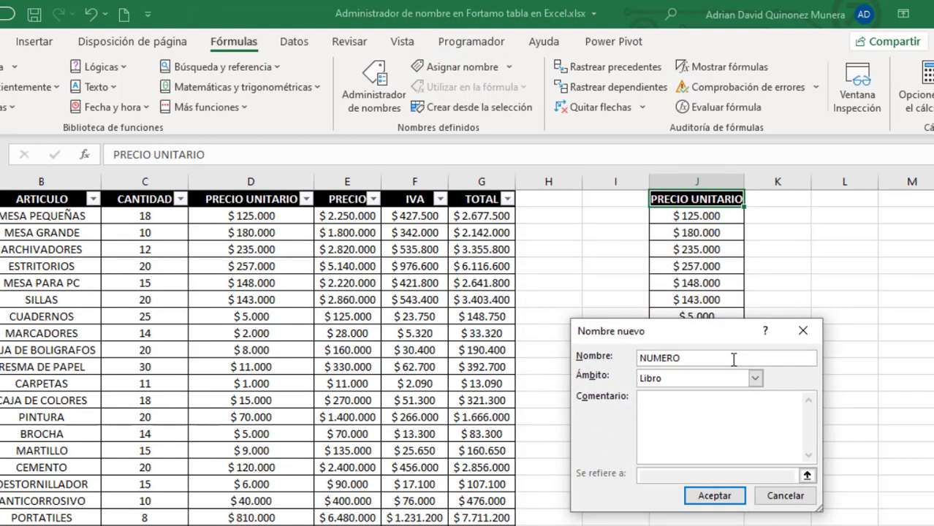
click(807, 476)
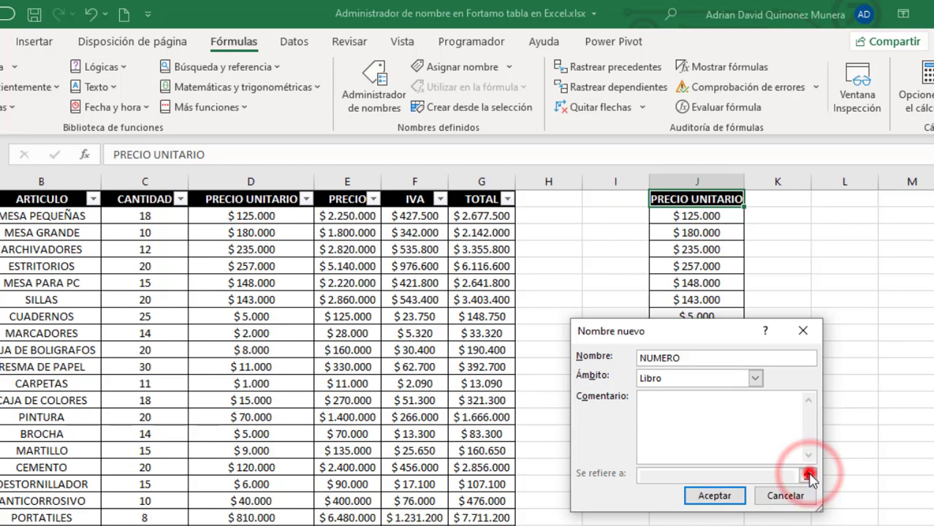
click(714, 496)
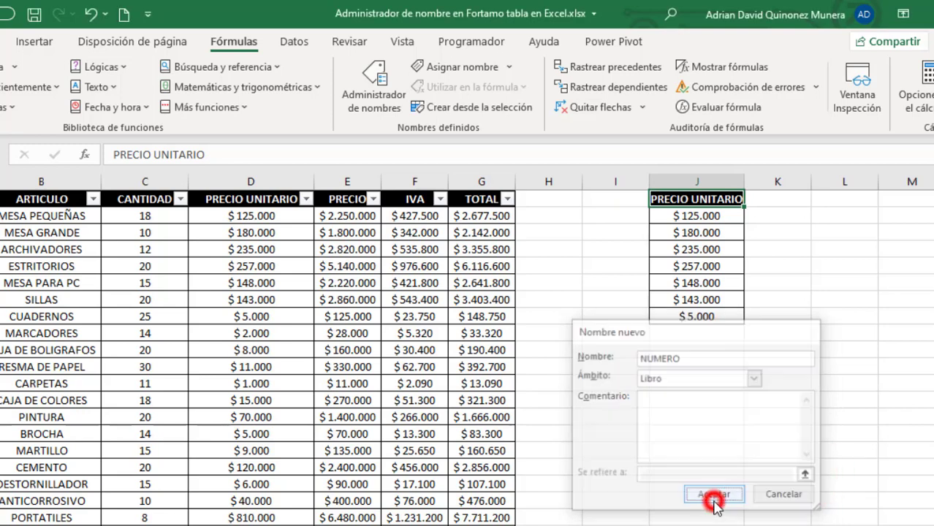
- Check the scope options for another new name, cancel it, and bring up Administrador de nombres
click(471, 69)
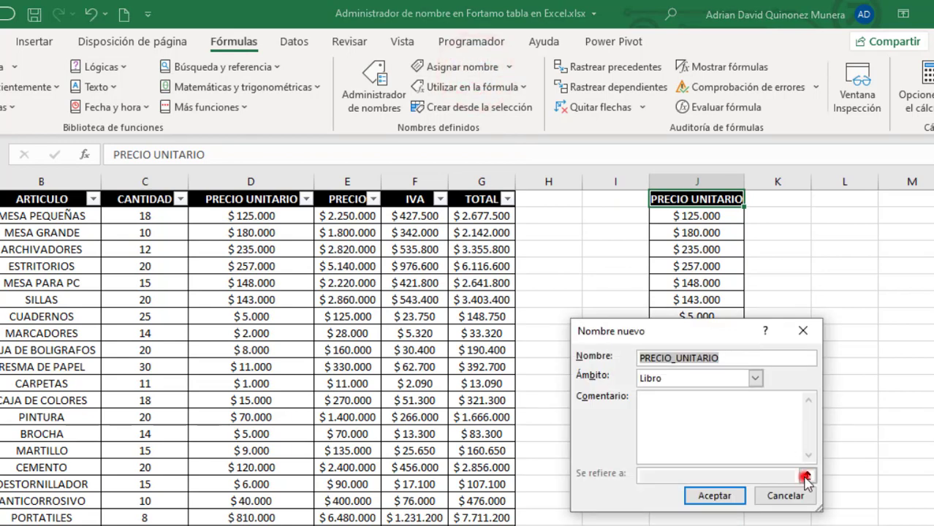
click(755, 378)
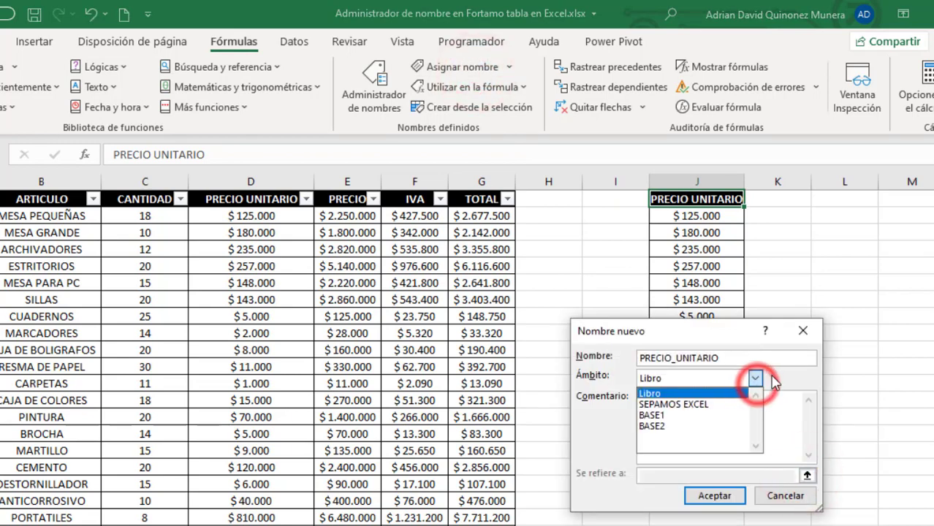
click(817, 335)
key(Escape)
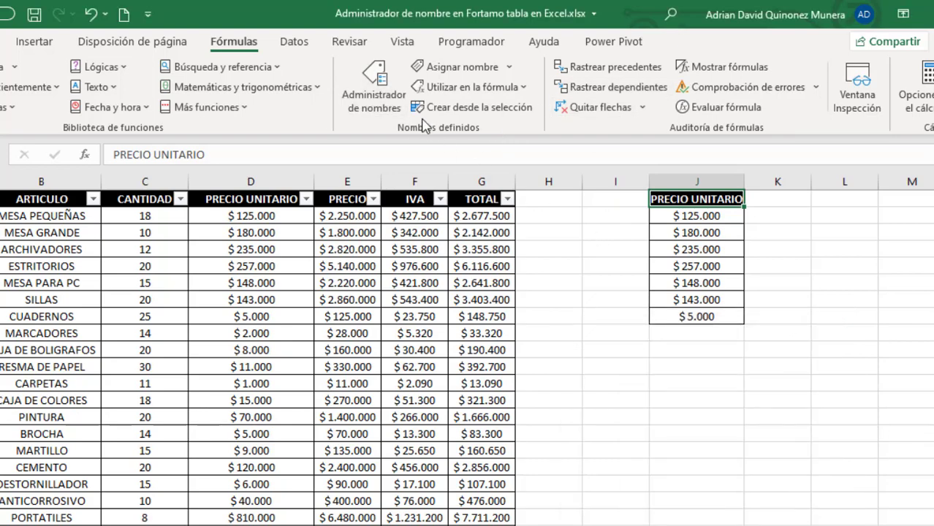
click(388, 103)
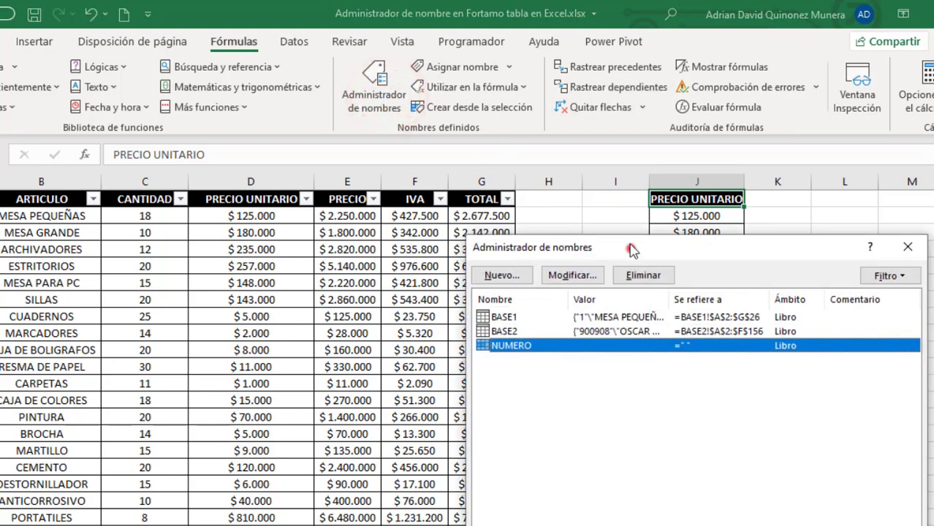
- Edit NUMERO to refer to =BASE1!$J$1:$J$8 and close Administrador de nombres
mouse_move(630, 247)
mouse_down()
mouse_move(615, 196)
mouse_move(611, 245)
mouse_up()
click(511, 500)
double_click(517, 344)
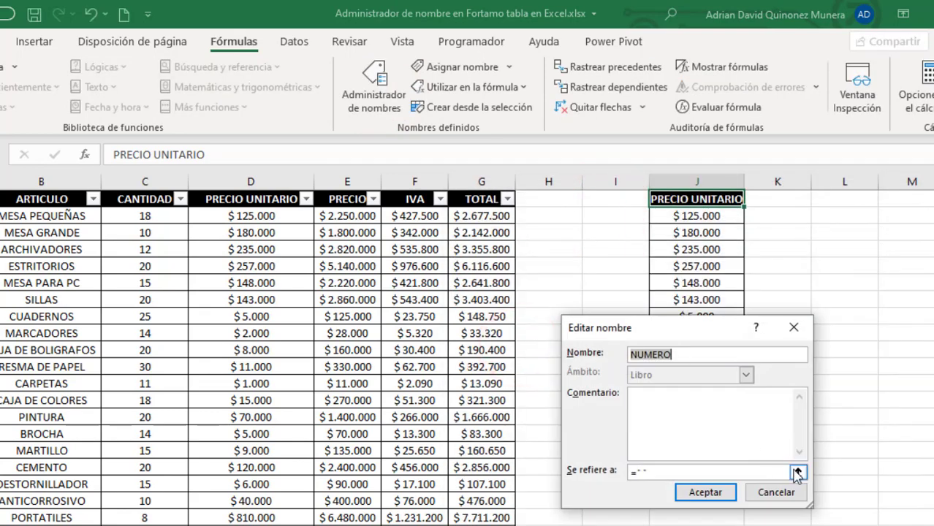
click(798, 472)
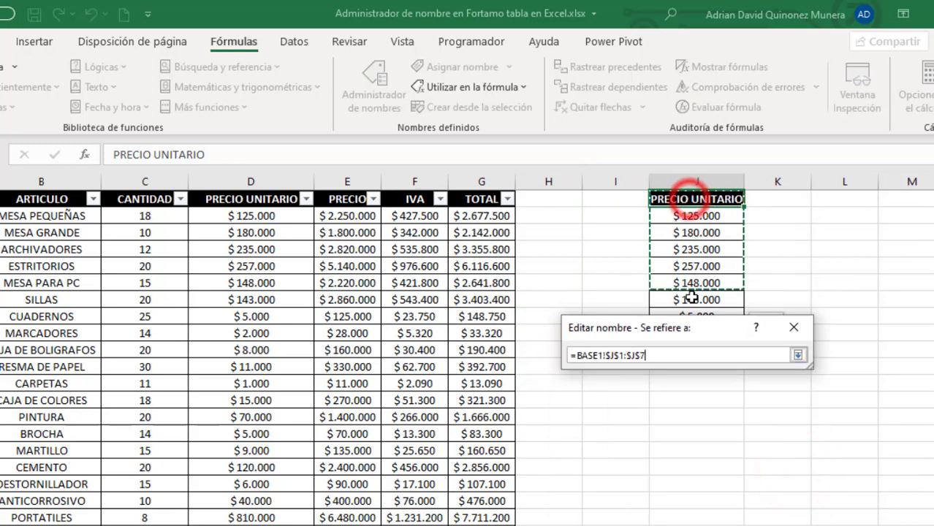
mouse_move(689, 207)
mouse_down()
mouse_move(689, 329)
mouse_move(702, 364)
mouse_up()
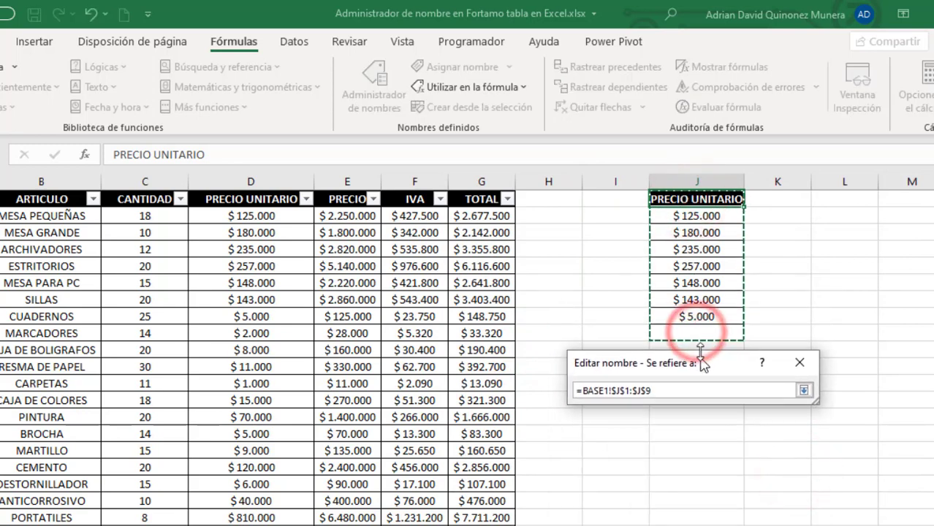
drag(695, 207, 696, 320)
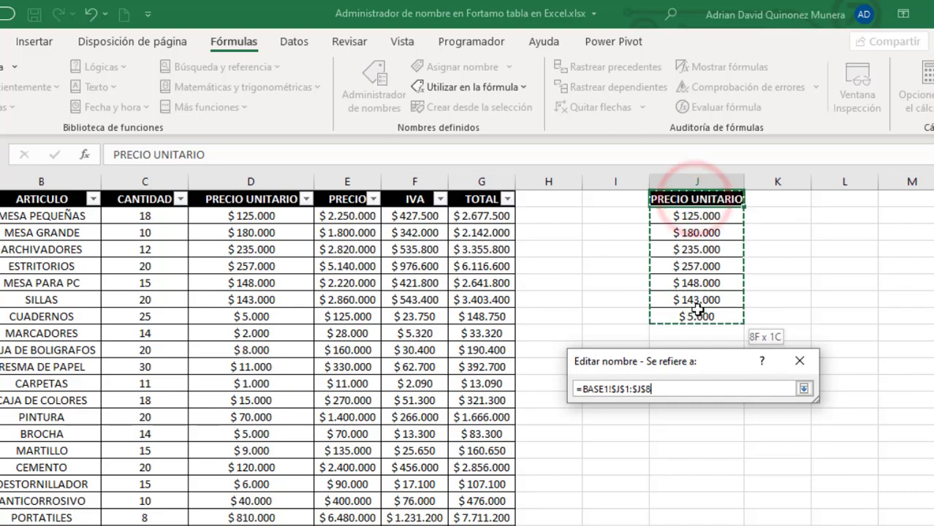
click(803, 389)
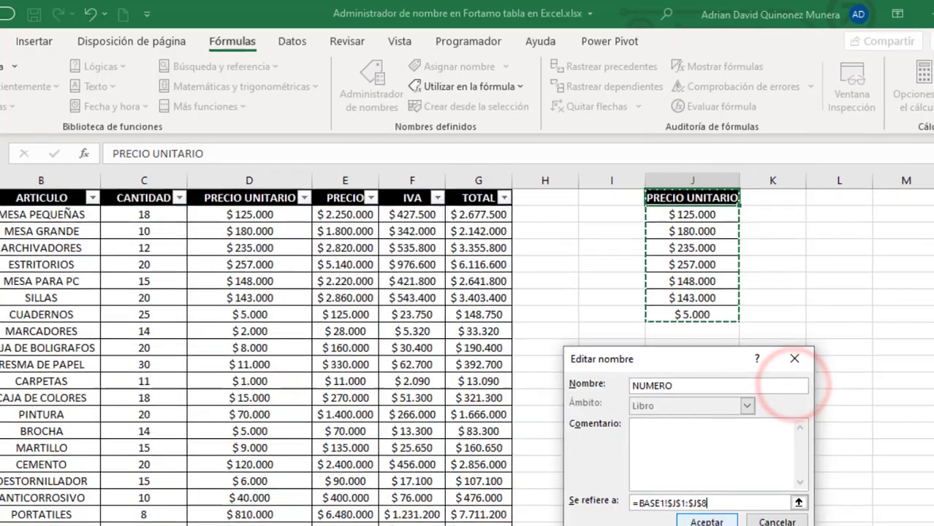
click(712, 515)
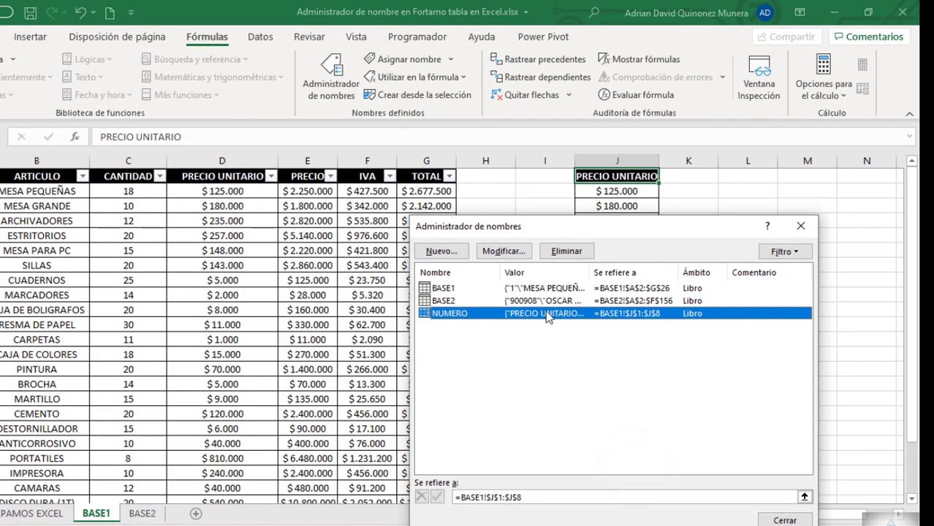
click(801, 227)
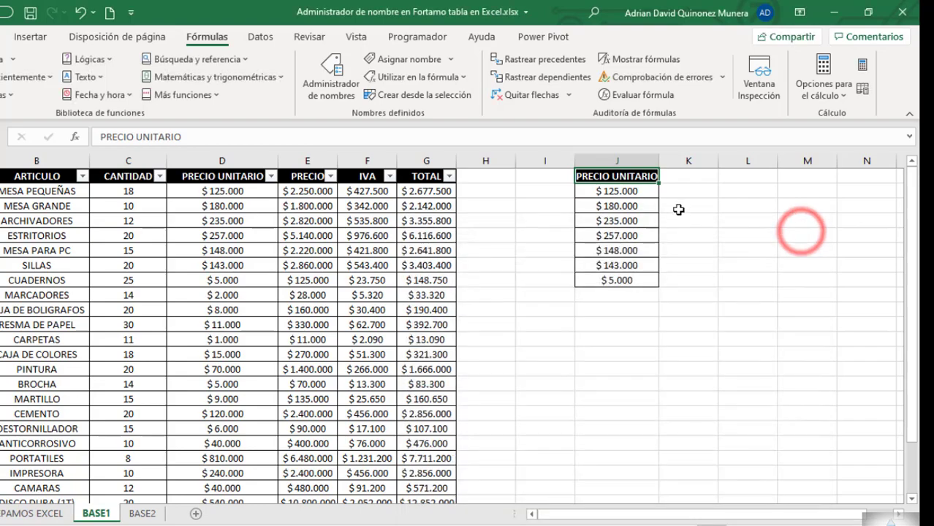
- Enter =SUMA(NUMERO) in cell K3 to total the copied prices, giving 1093000
click(679, 206)
text(=SU)
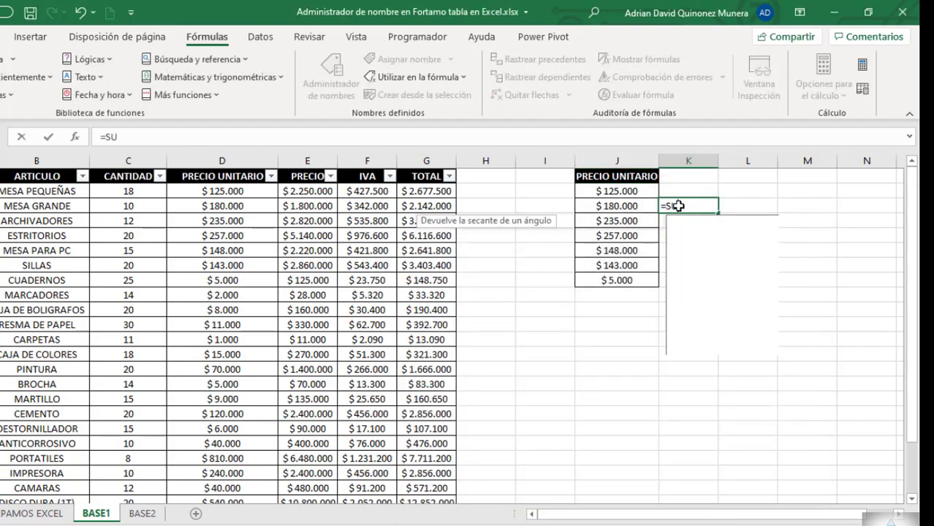
text(MA)
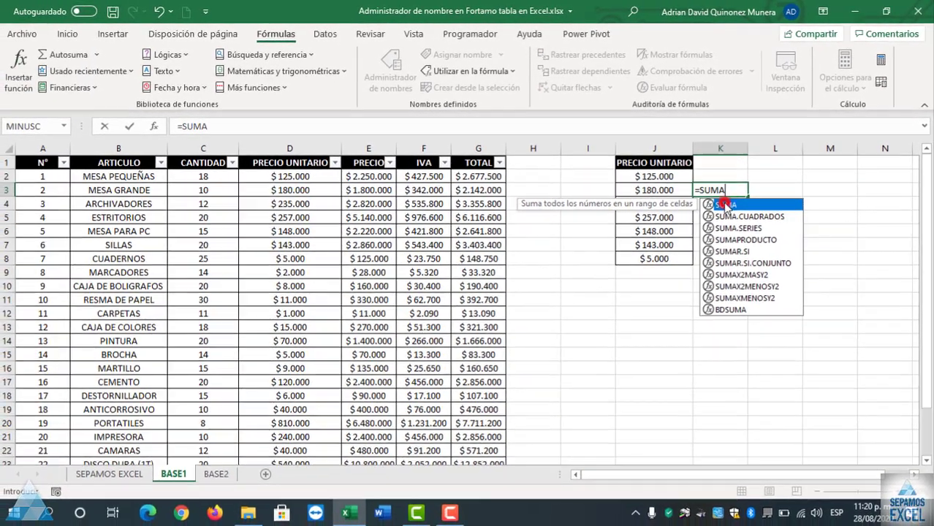
double_click(726, 209)
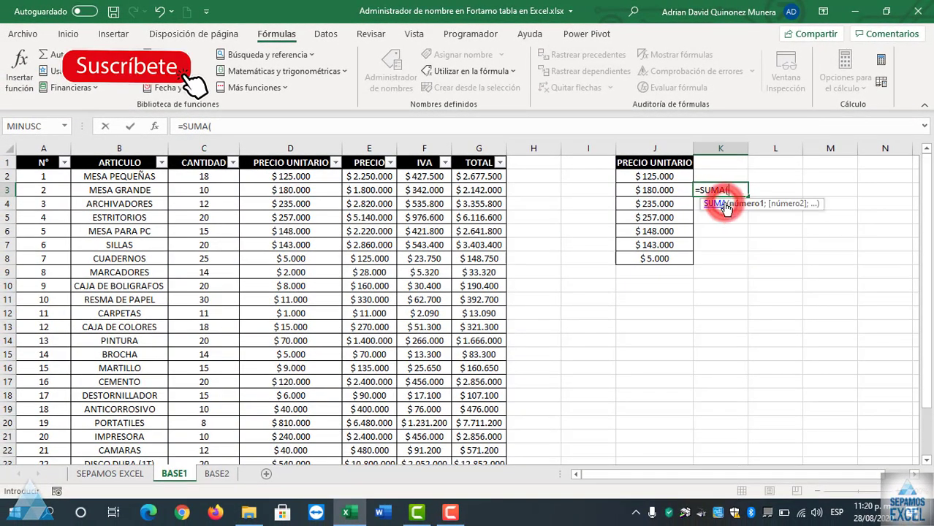
text(NU)
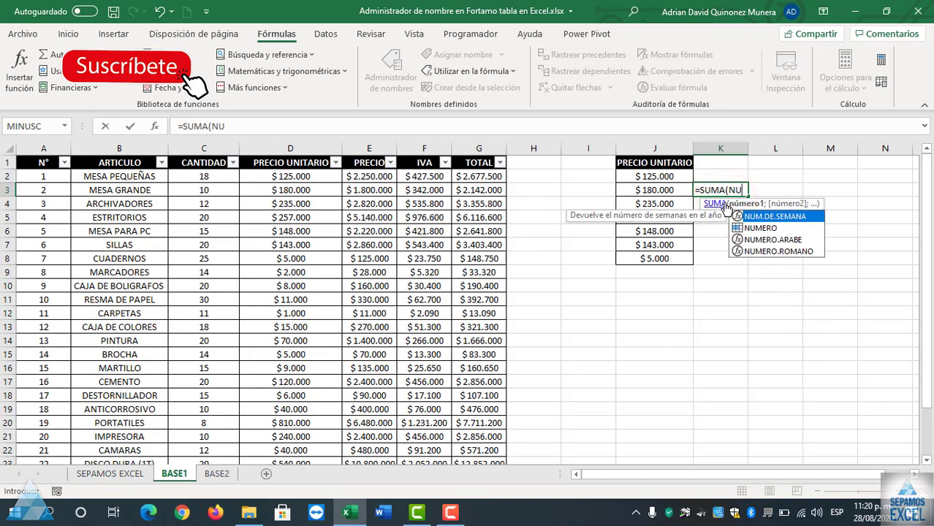
double_click(757, 228)
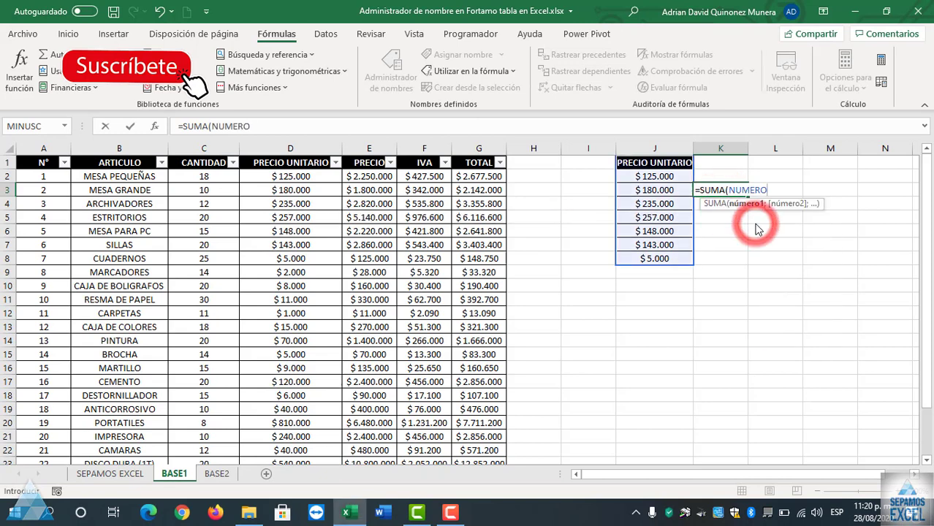
key(Return)
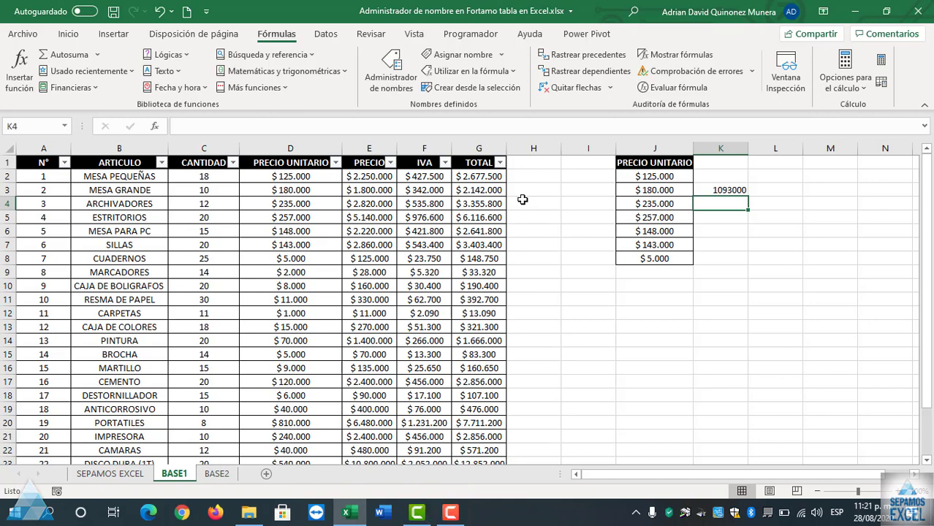
click(513, 71)
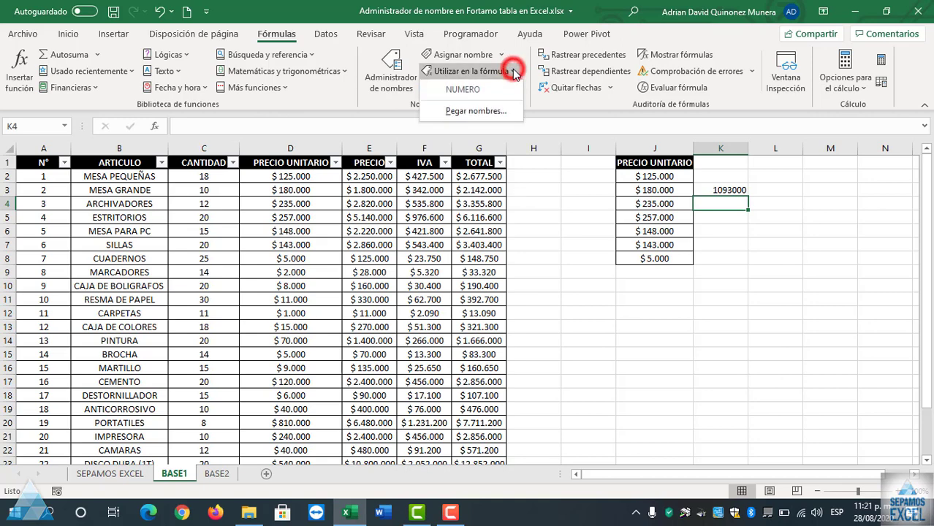
click(497, 111)
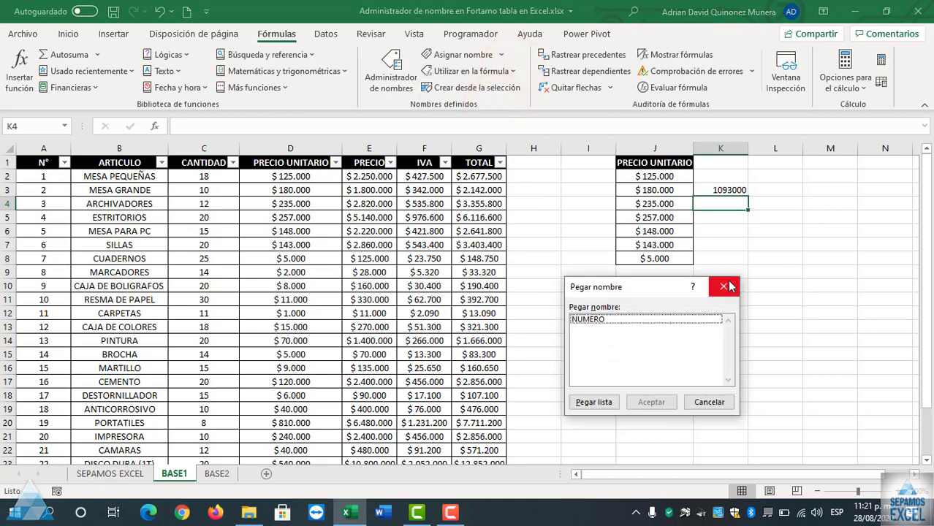
click(725, 286)
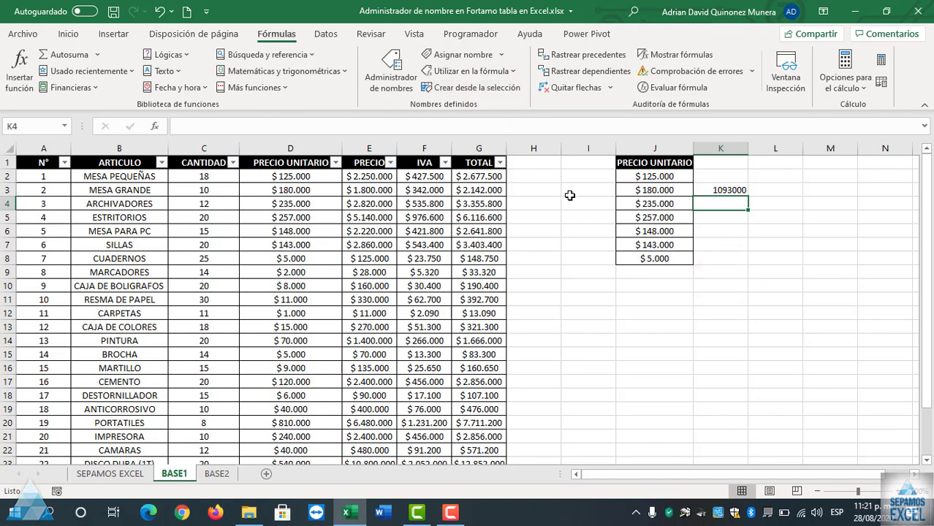
click(344, 215)
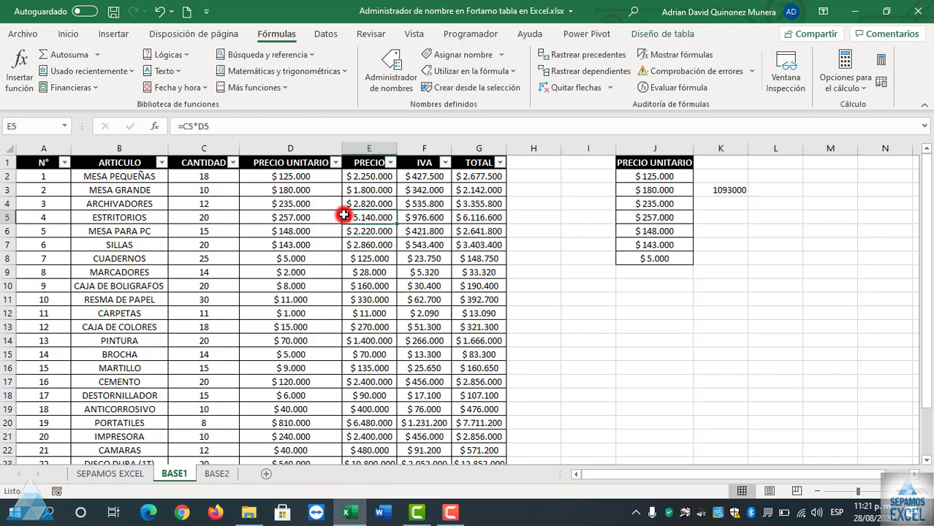
click(391, 73)
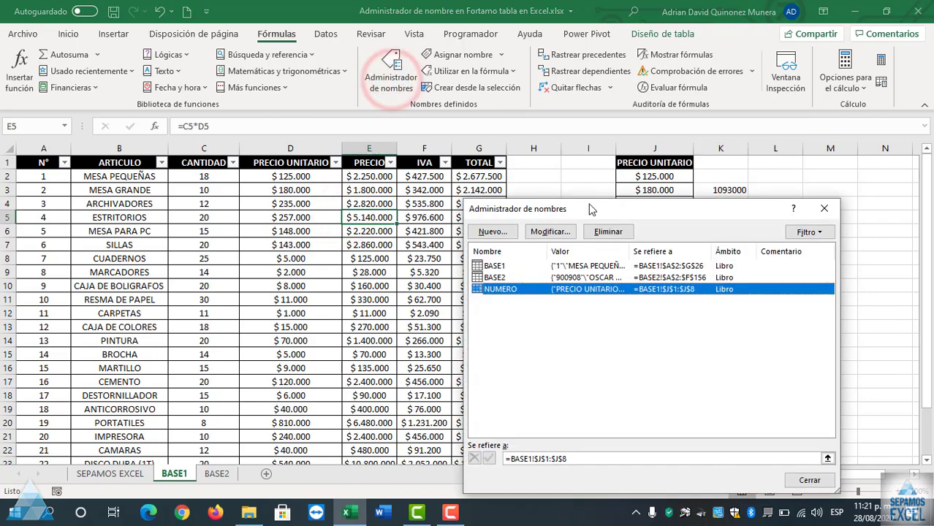
mouse_move(593, 209)
mouse_down()
mouse_move(434, 117)
mouse_move(358, 126)
mouse_up()
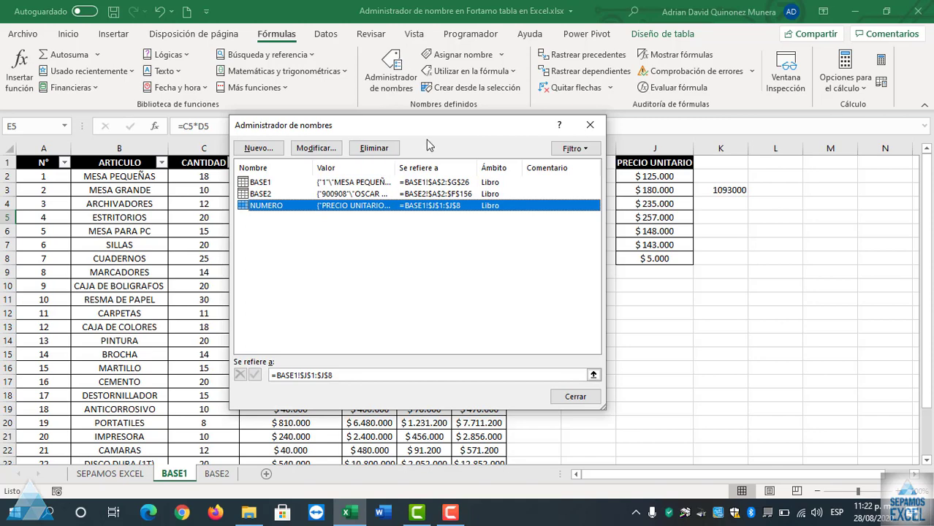
drag(432, 130, 424, 112)
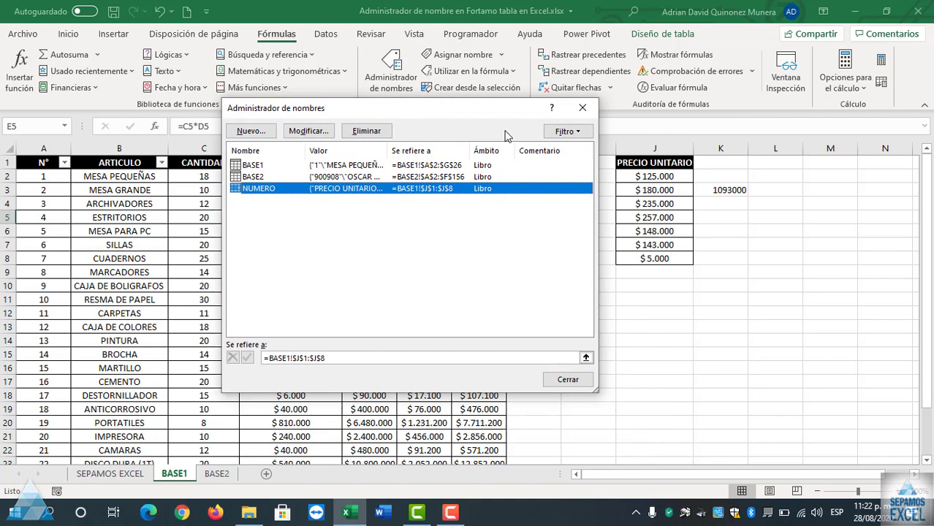
click(554, 134)
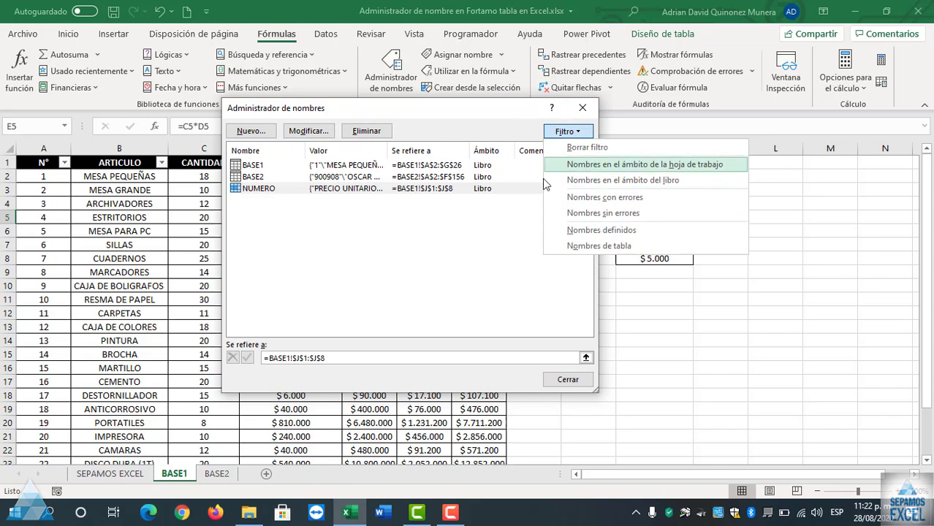
click(464, 267)
mouse_move(425, 108)
mouse_down()
mouse_move(355, 119)
mouse_move(431, 85)
mouse_up()
click(588, 86)
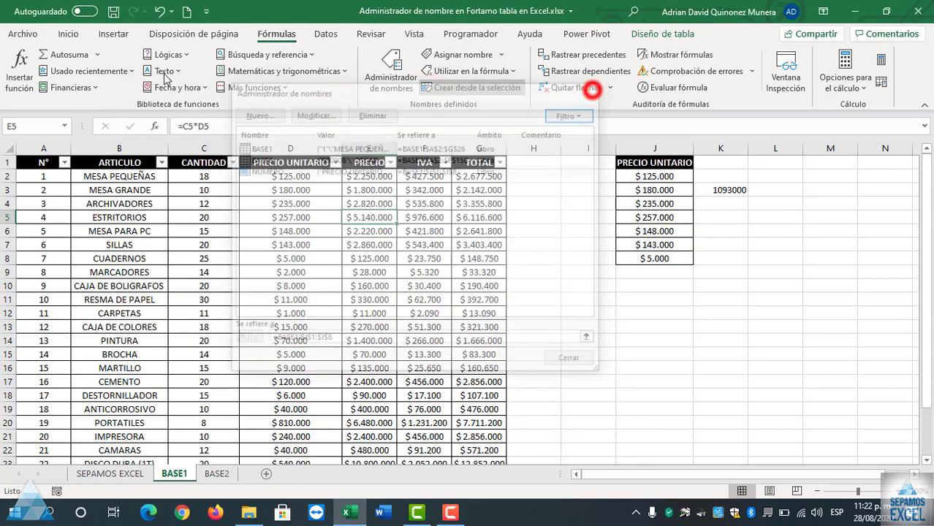
click(71, 34)
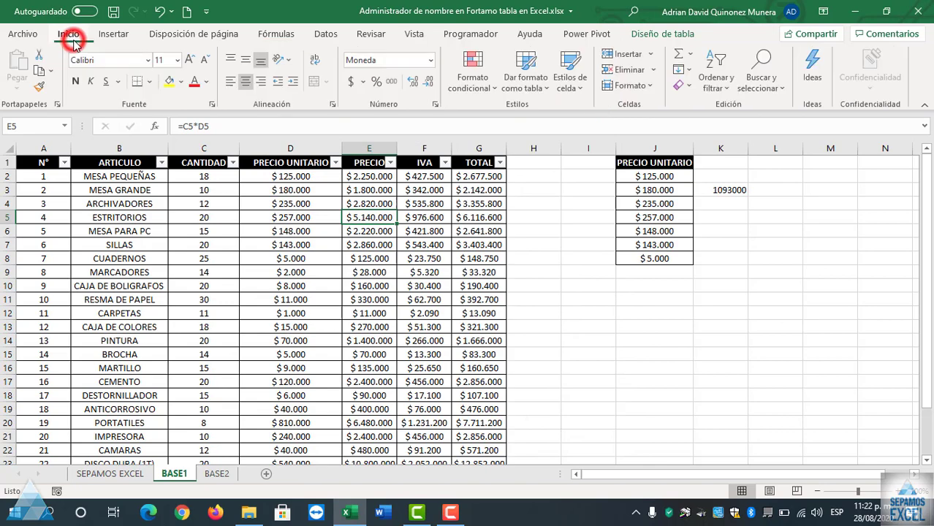
click(523, 76)
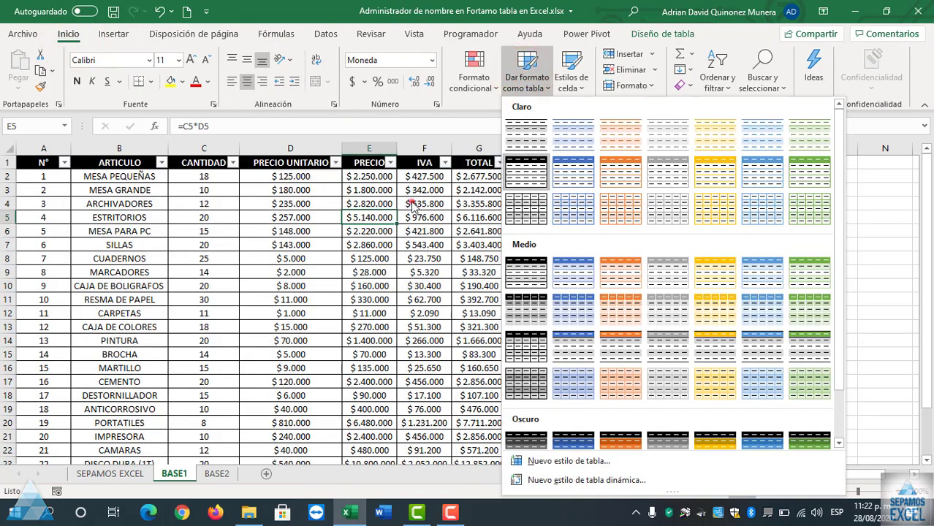
click(412, 204)
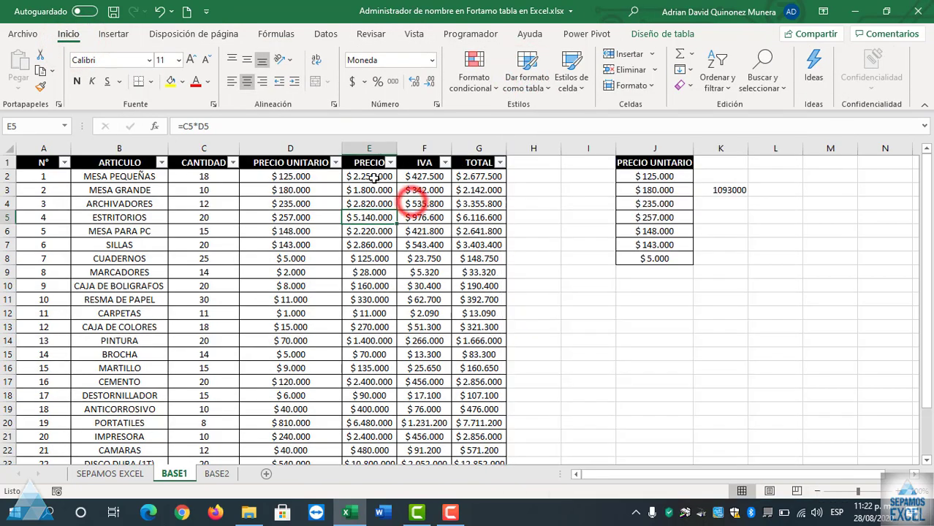
click(216, 475)
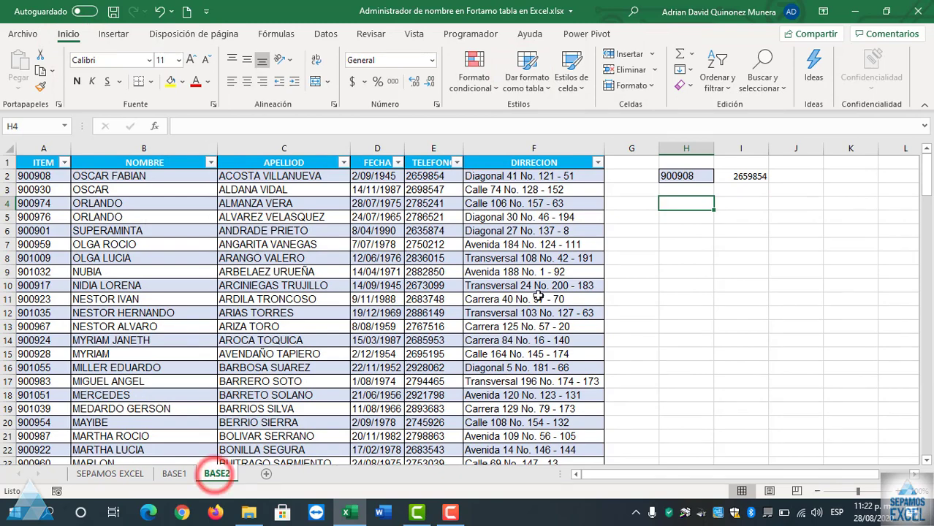
click(179, 475)
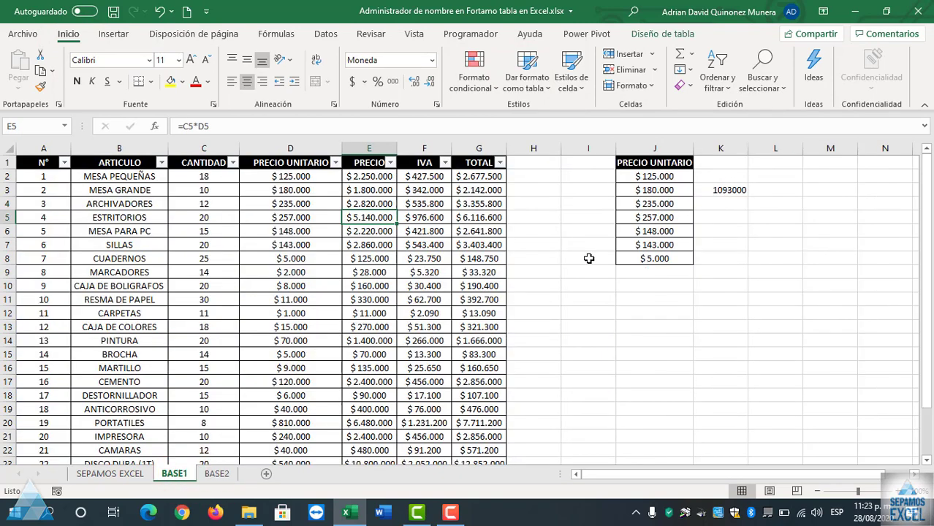
click(550, 222)
click(549, 192)
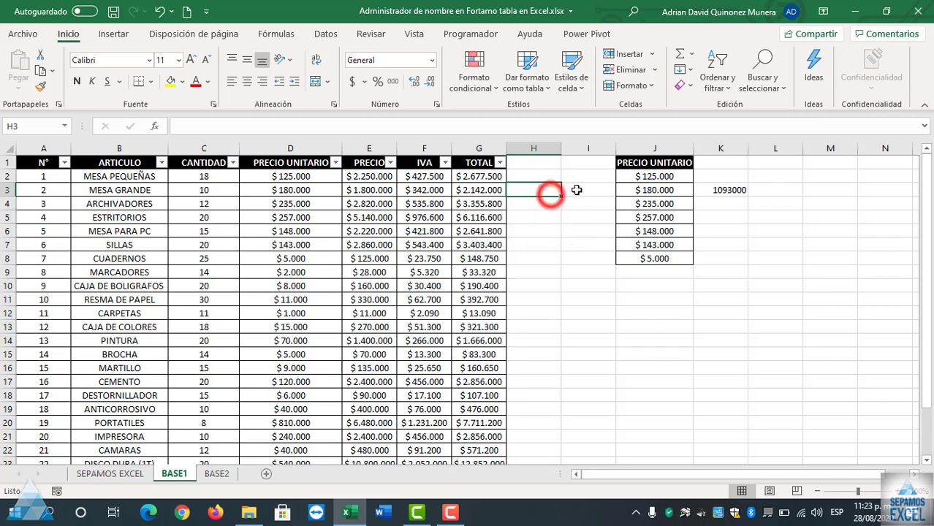
click(577, 190)
click(541, 208)
click(576, 212)
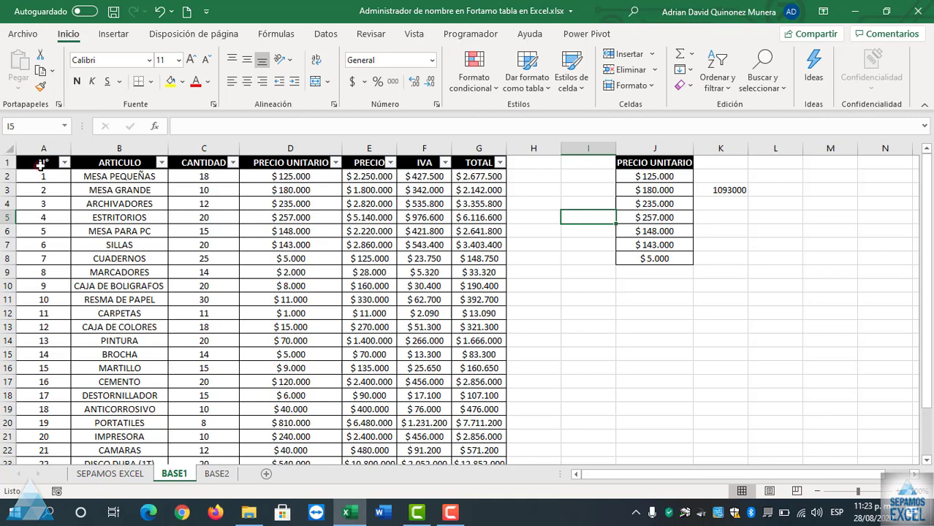
drag(41, 165, 479, 437)
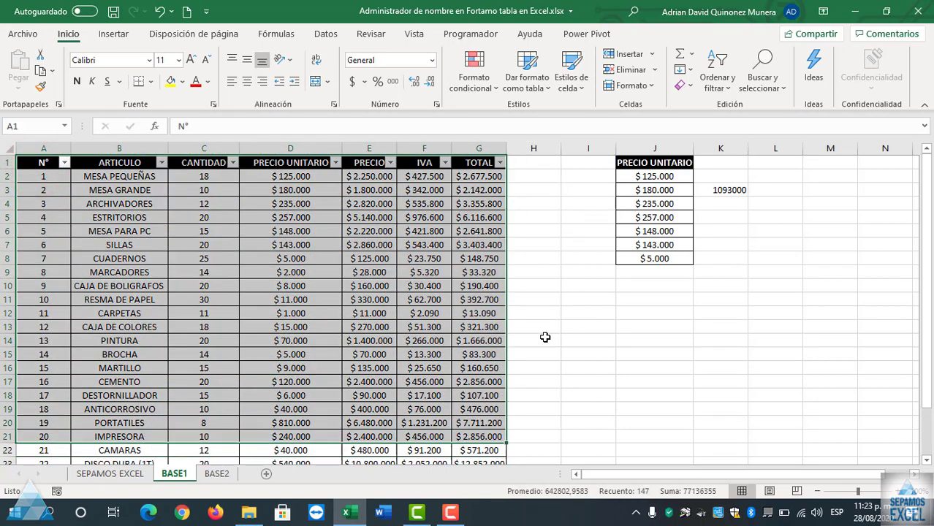
click(541, 238)
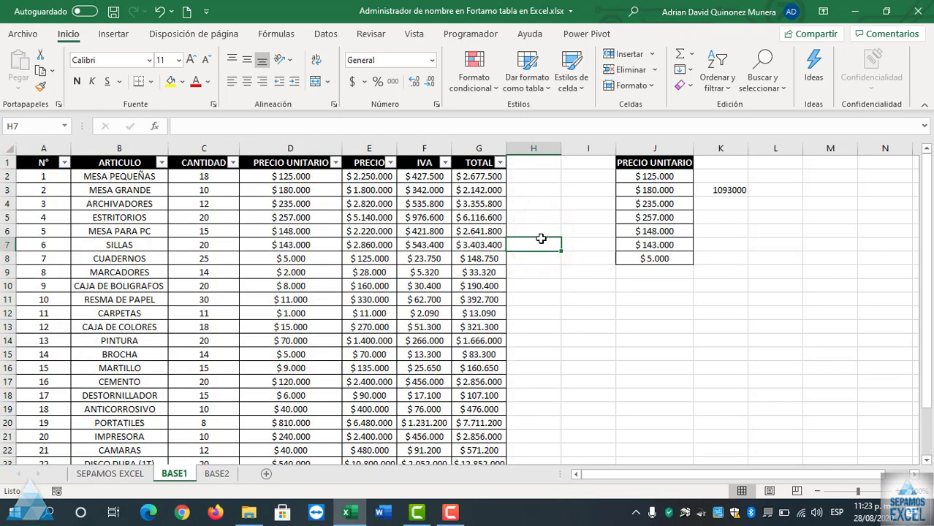
click(538, 190)
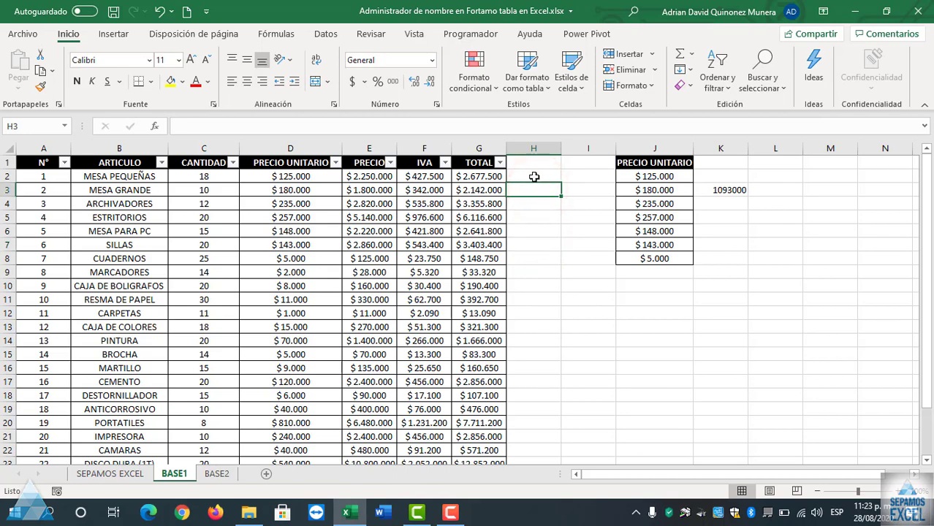
click(275, 33)
- Open Name Manager and reposition it to show BASE1, BASE2 and NUMERO (=BASE1!$J$1:$J$8)
click(391, 79)
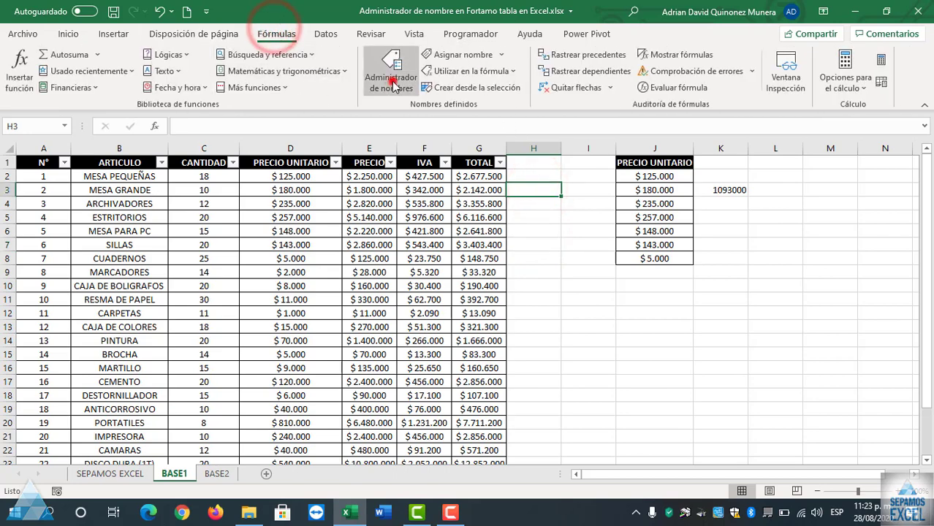
mouse_move(442, 86)
mouse_down()
mouse_move(520, 66)
mouse_move(455, 32)
mouse_up()
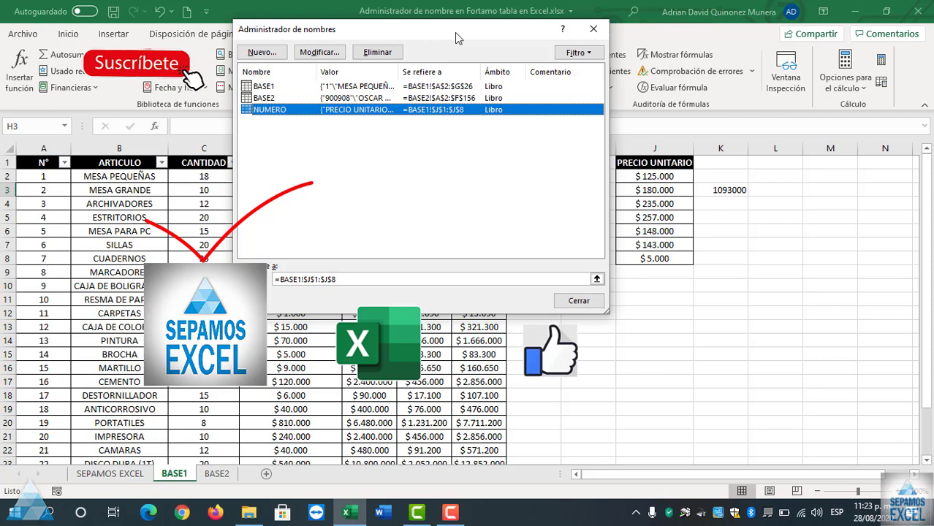
drag(455, 32, 458, 70)
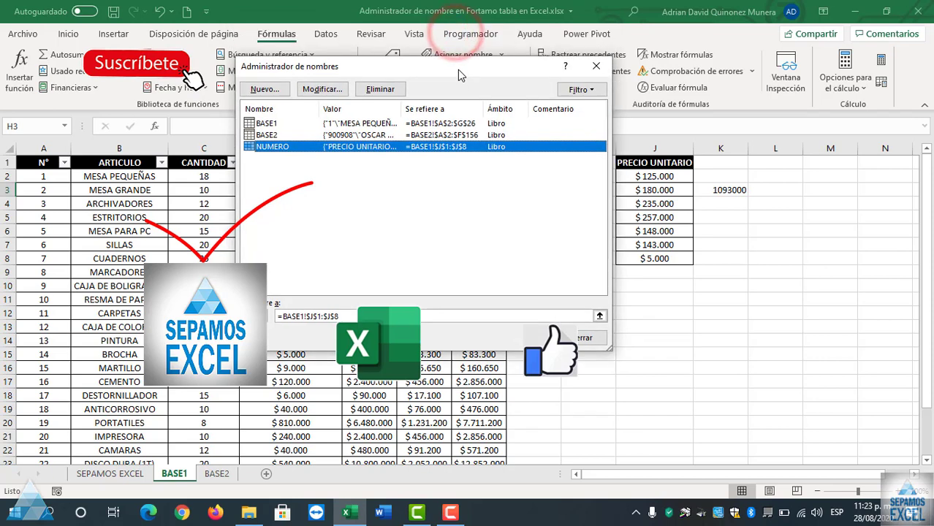